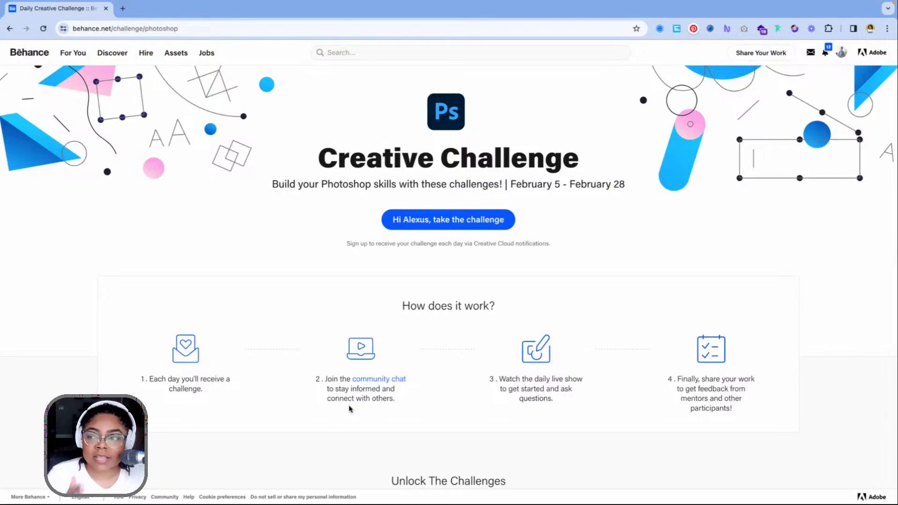
# - Look through the Photoshop Creative Challenge page down to its list of challenges
pyautogui.scroll(-10, 373, 410)
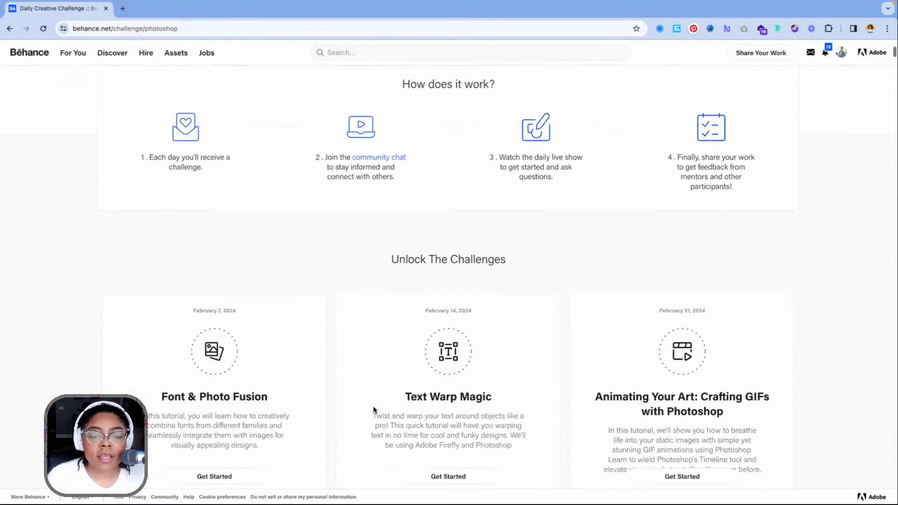
pyautogui.scroll(-1, 373, 410)
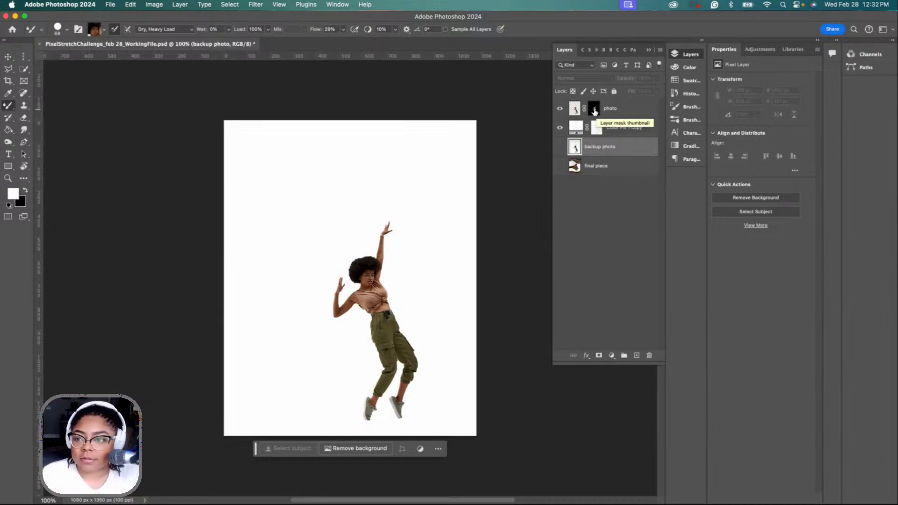
# - View the final piece layer on its own, and restore visibility of only the photo and white color fill layers
pyautogui.click(631, 130)
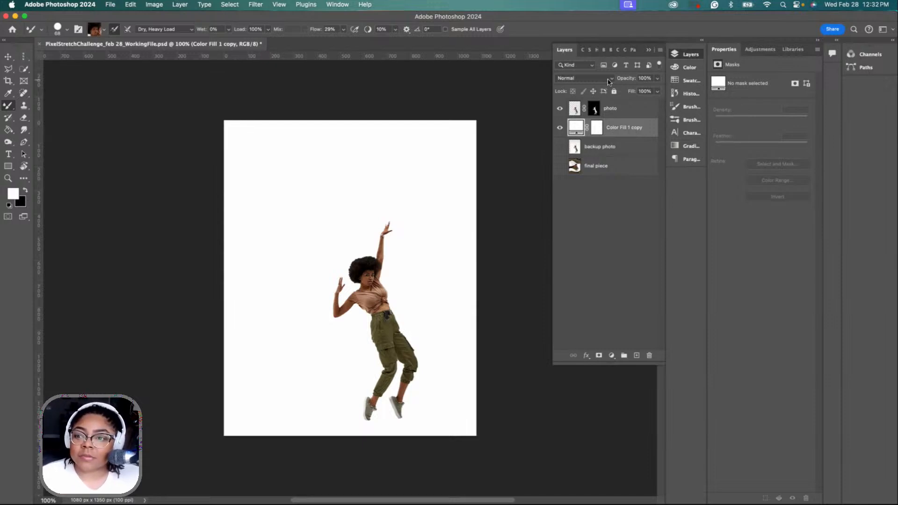
pyautogui.click(559, 127)
pyautogui.click(560, 108)
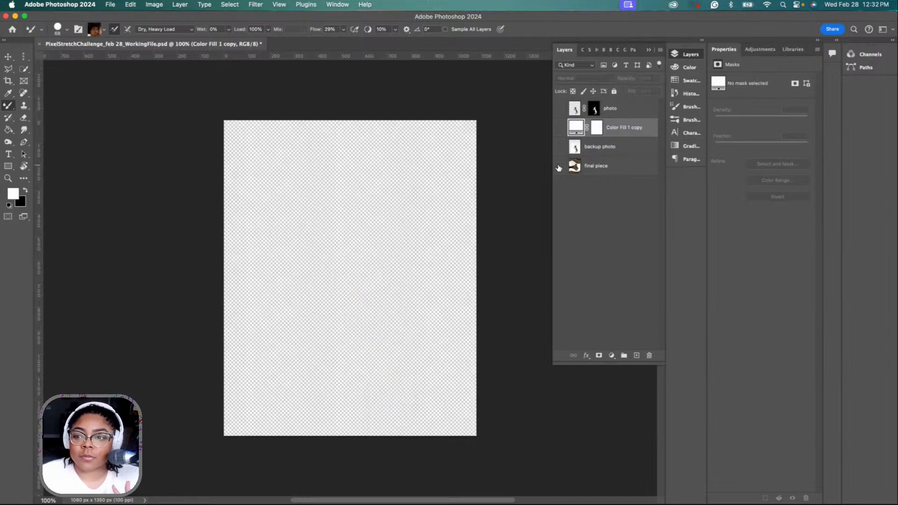
pyautogui.click(559, 166)
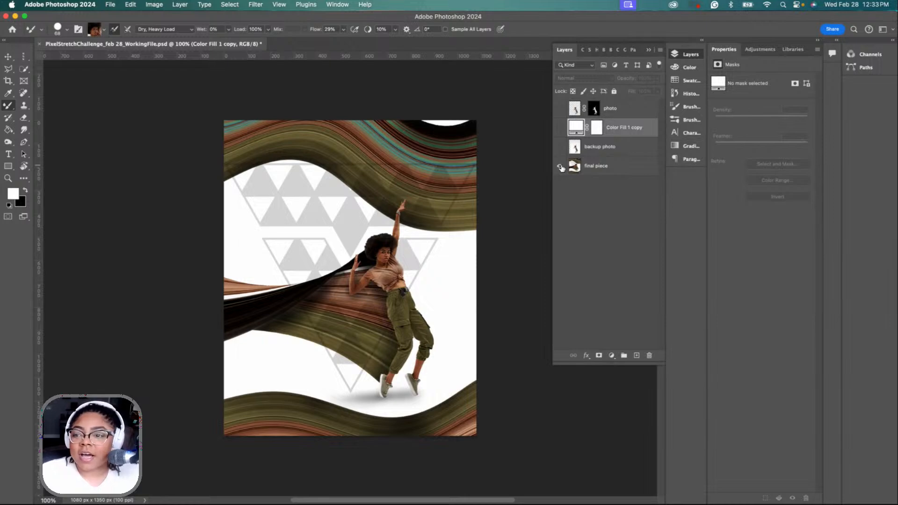
pyautogui.click(559, 108)
pyautogui.click(562, 166)
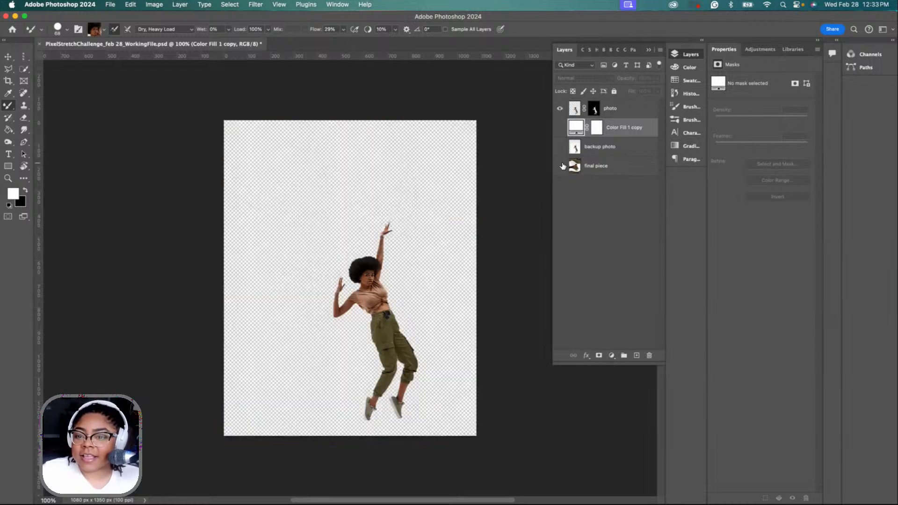
pyautogui.click(558, 128)
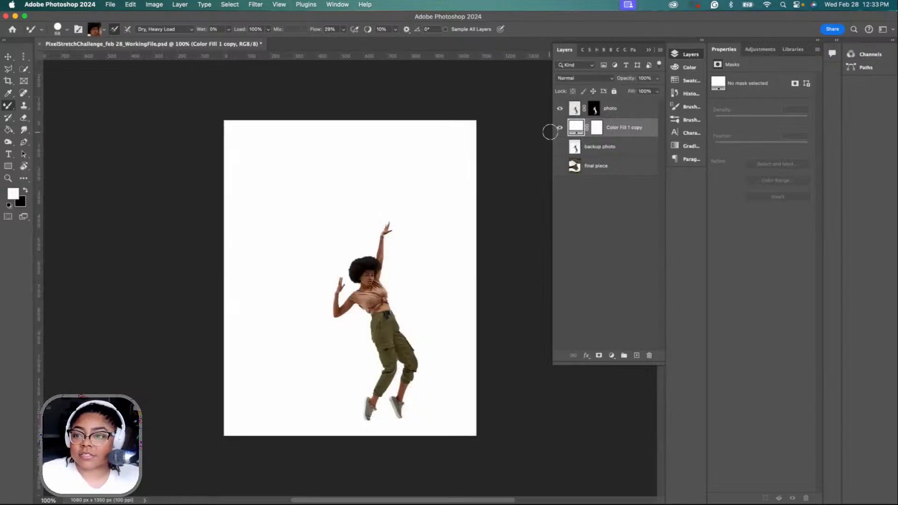
# - Add a new empty layer directly above the photo layer
pyautogui.click(575, 111)
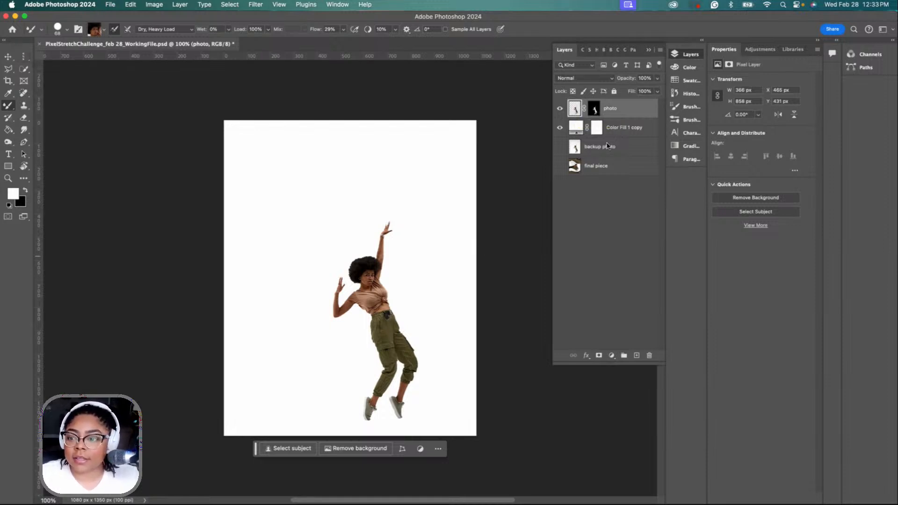
pyautogui.click(636, 356)
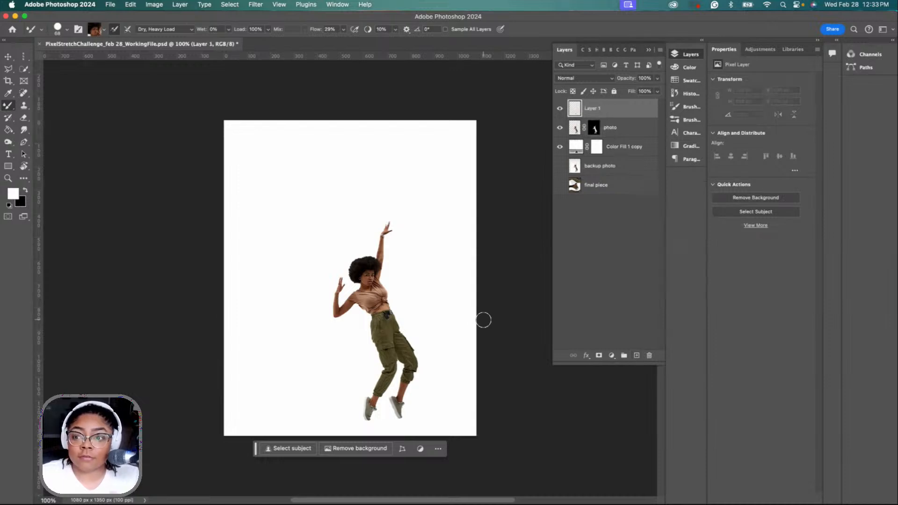
# - On the photo layer, select a one-pixel-wide column through the woman's face and torso at X 635 px
pyautogui.click(576, 133)
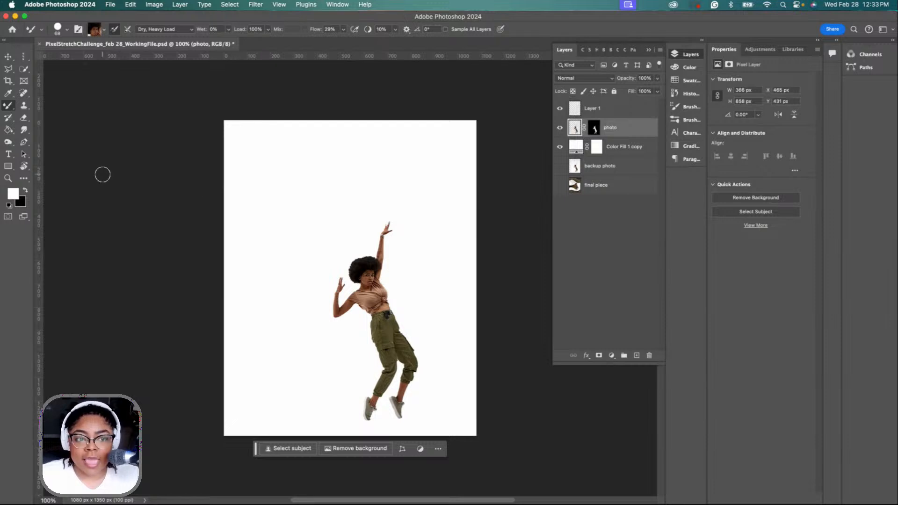
pyautogui.click(22, 58)
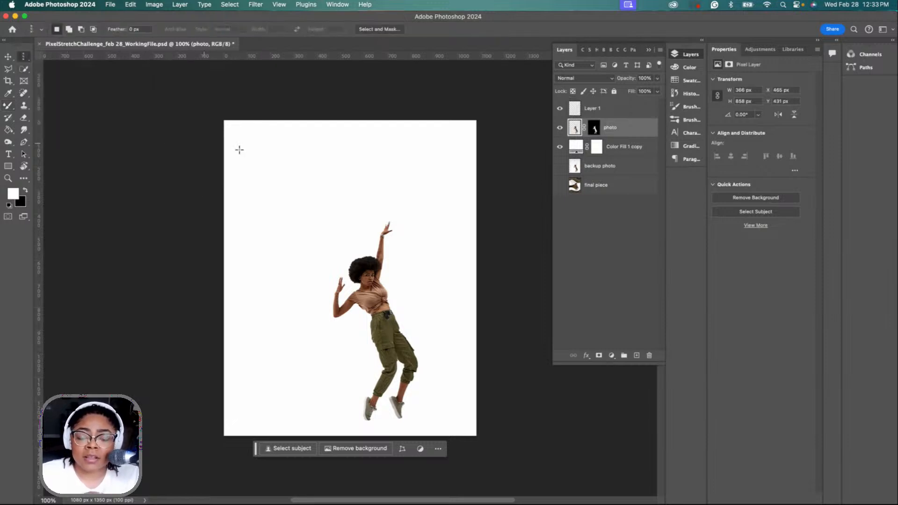
pyautogui.click(356, 191)
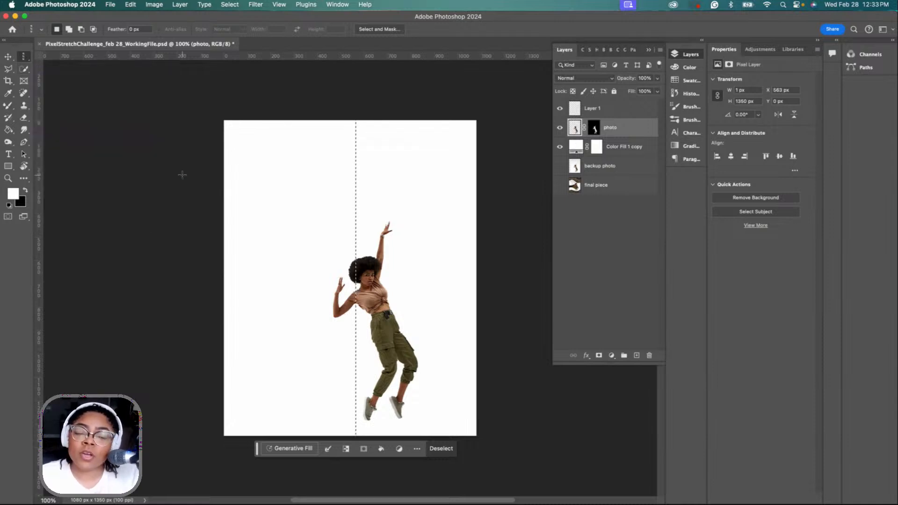
pyautogui.click(372, 184)
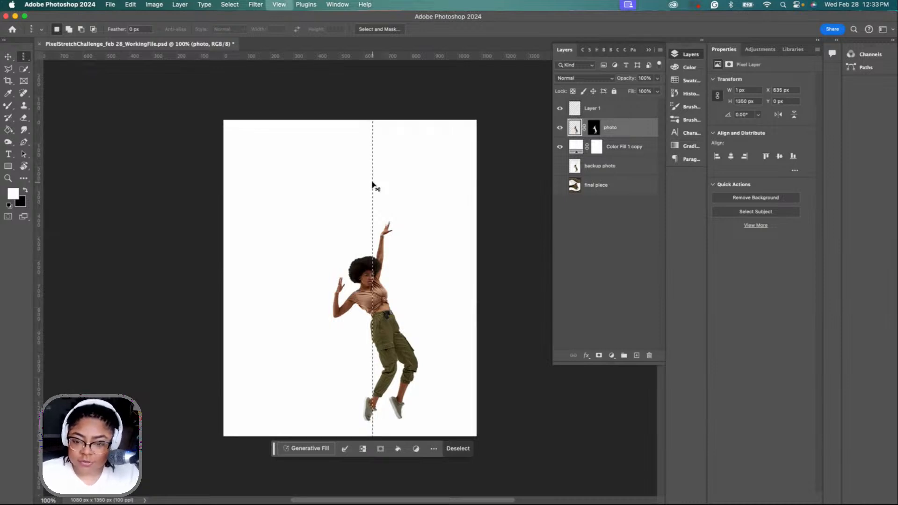
# - Examine the one-pixel column selection up close where it crosses the woman's face
pyautogui.press('super+equal')
pyautogui.press('super+equal')
pyautogui.press('super+equal')
pyautogui.press('super+equal')
pyautogui.press('super+equal')
pyautogui.press('super+equal')
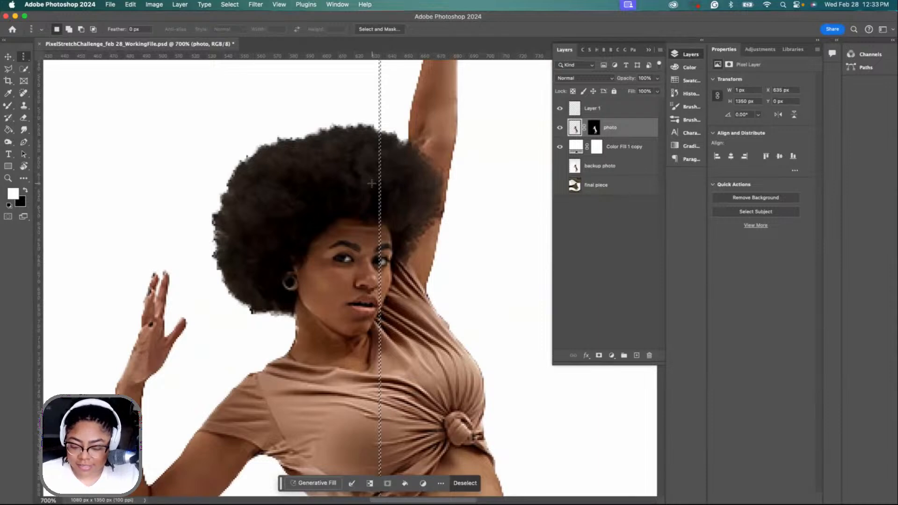
pyautogui.press('super+equal')
pyautogui.press('super+equal')
pyautogui.press('super+equal')
pyautogui.press('super+equal')
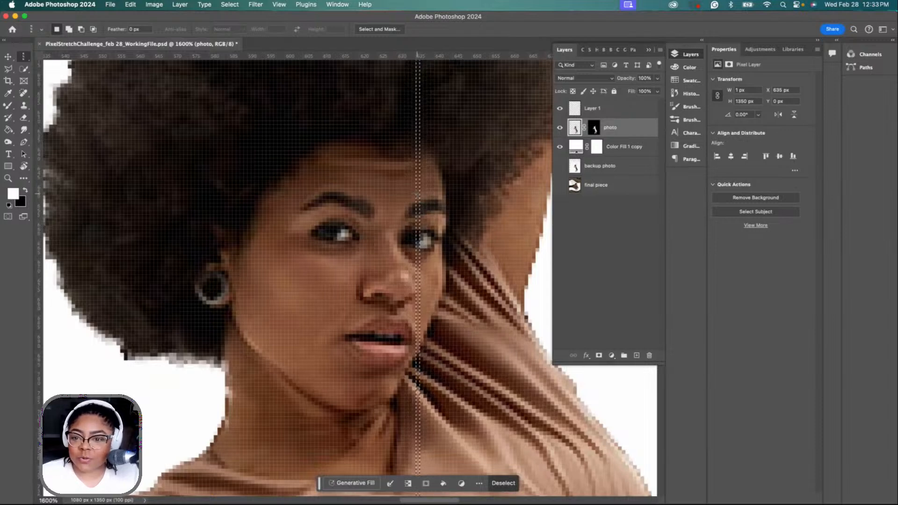
pyautogui.press('super+minus')
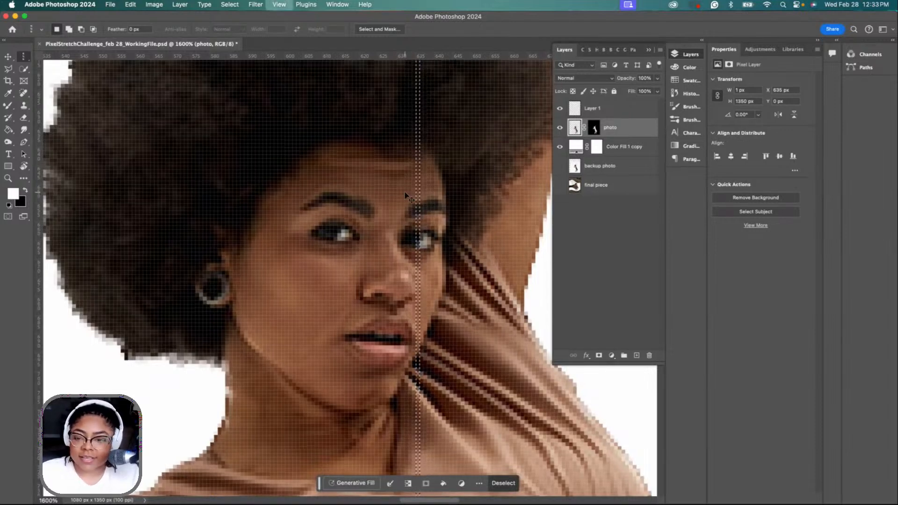
pyautogui.press('super+minus')
pyautogui.press('super+minus')
pyautogui.press('super+minus')
pyautogui.press('super+minus')
pyautogui.press('super+minus')
pyautogui.press('super+minus')
pyautogui.press('super+minus')
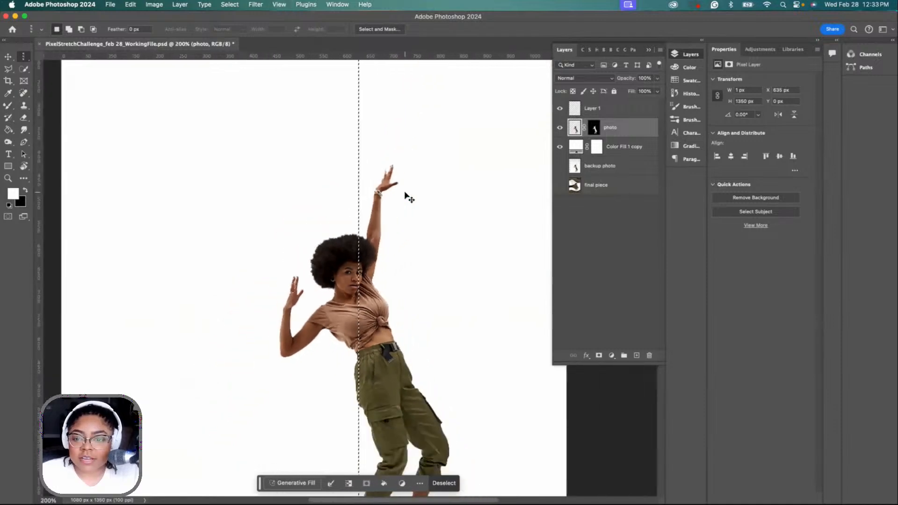
pyautogui.press('super+minus')
pyautogui.press('super+minus')
pyautogui.press('super+minus')
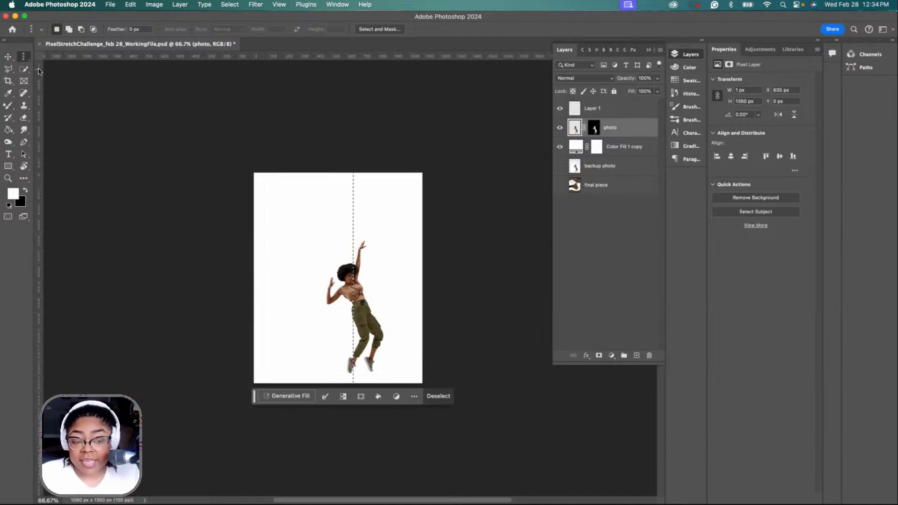
# - Try a rectangular marquee strip about 4 px wide and 232 px high down the woman's hair and torso, and deselect it
pyautogui.rightClick(23, 57)
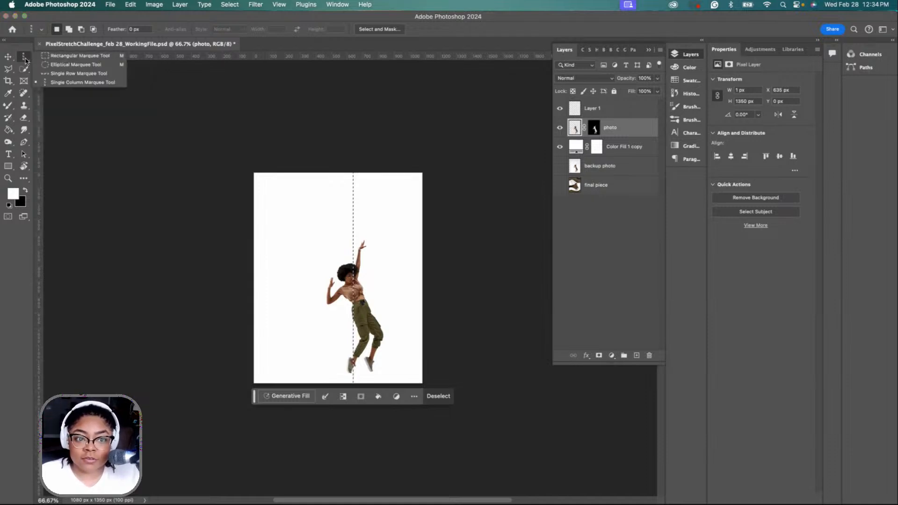
pyautogui.click(61, 55)
pyautogui.click(386, 270)
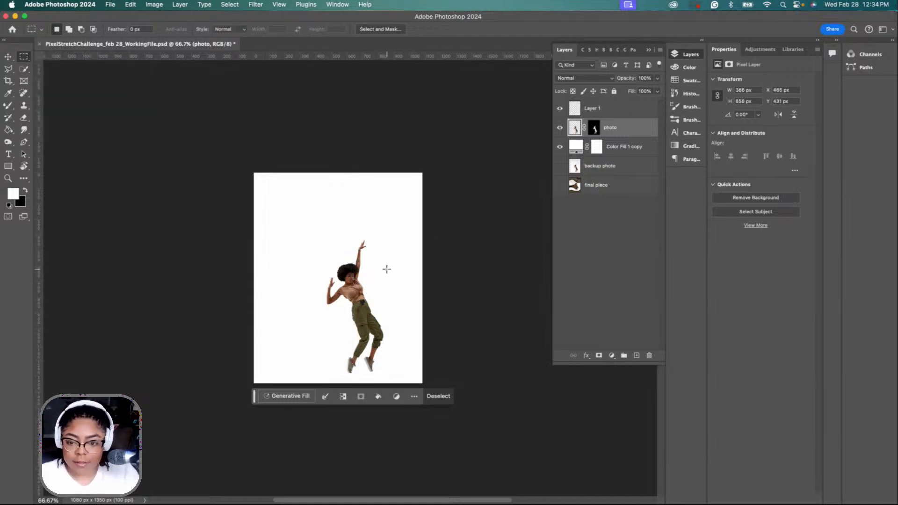
pyautogui.scroll(2, 359, 271)
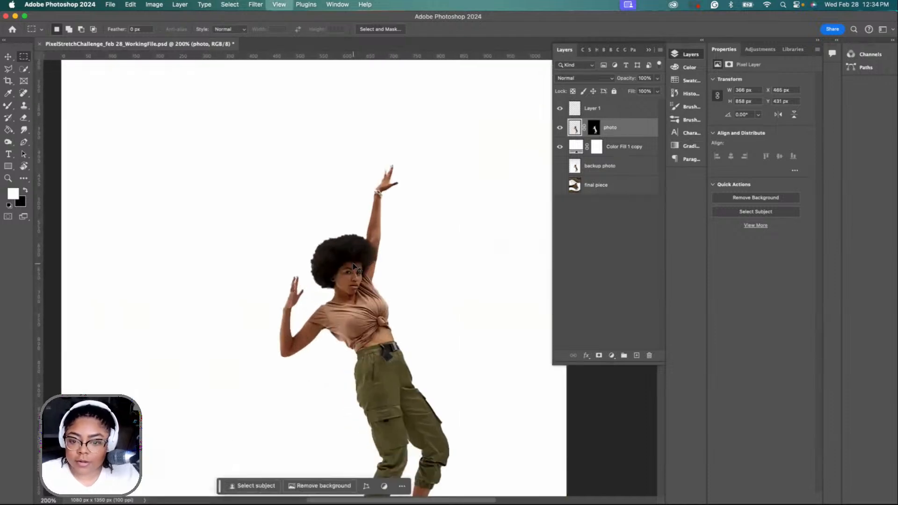
pyautogui.moveTo(344, 235); pyautogui.dragTo(344, 262)
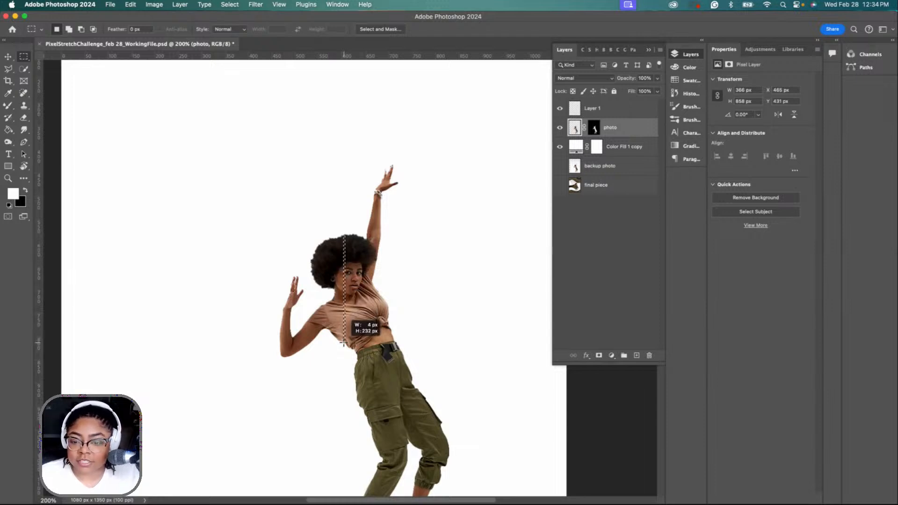
pyautogui.moveTo(344, 343); pyautogui.dragTo(342, 343)
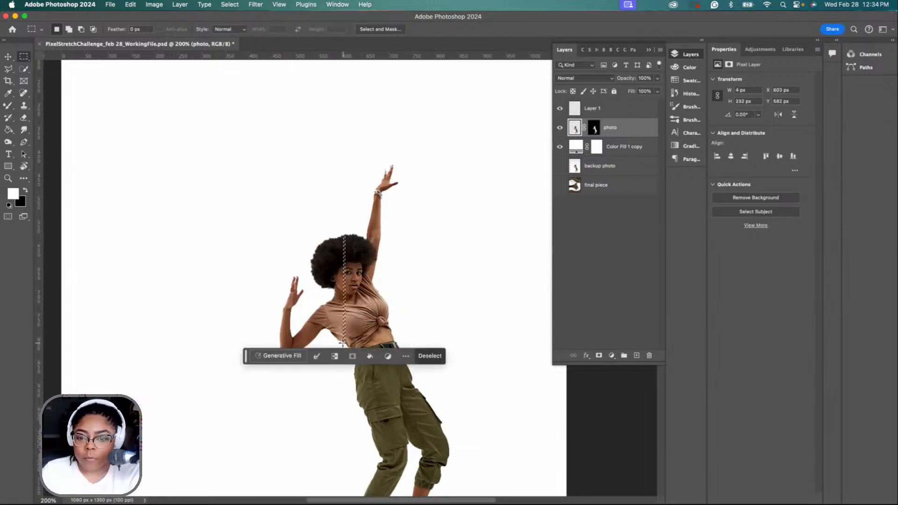
pyautogui.press('super+d')
# - Use the Single Column Marquee to select a one-pixel-wide column through the woman's face, shirt and pants at X 634 px
pyautogui.scroll(-3, 371, 176)
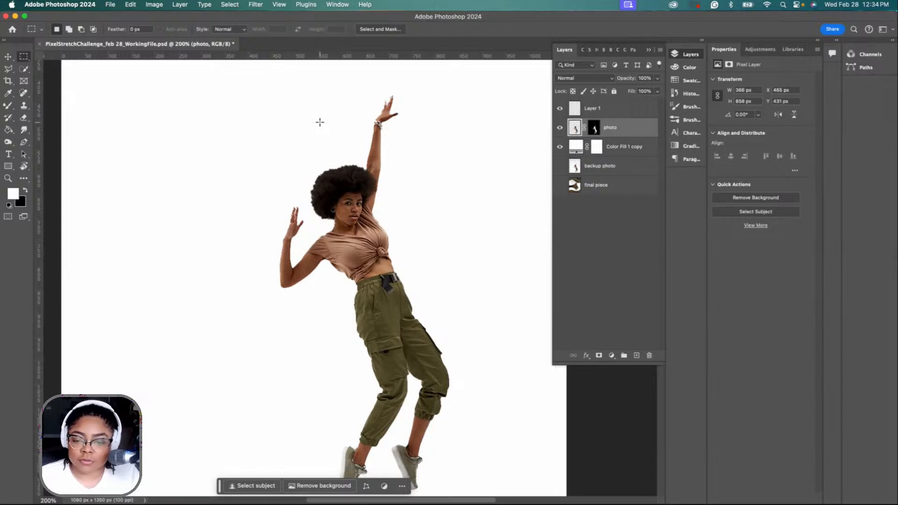
pyautogui.moveTo(27, 57); pyautogui.dragTo(70, 84)
pyautogui.click(343, 131)
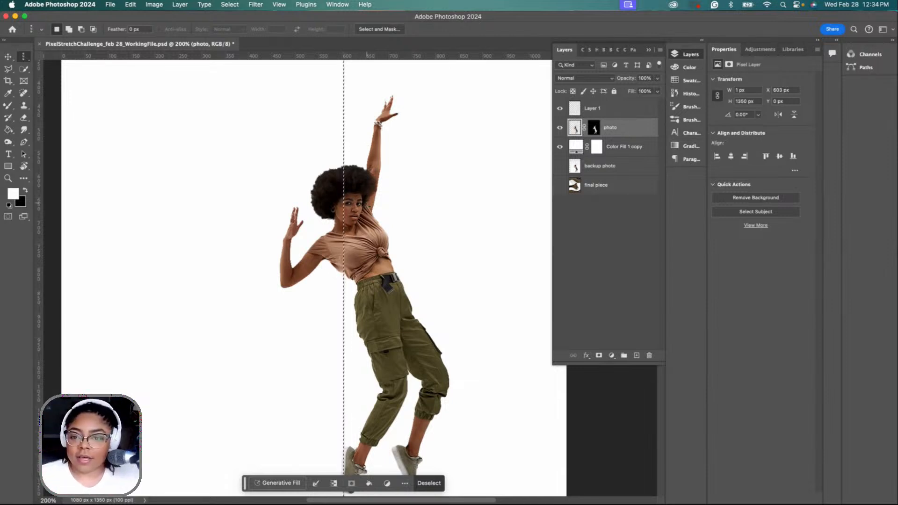
pyautogui.hscroll(3, 369, 208)
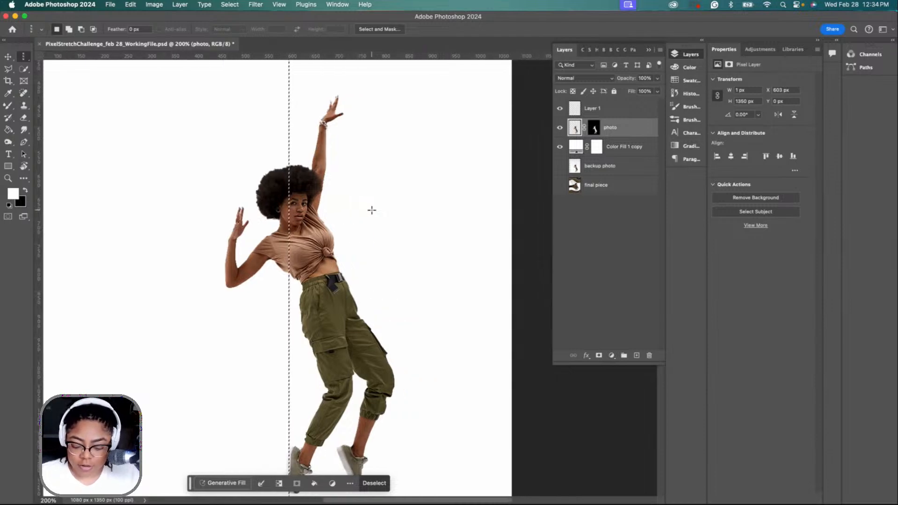
pyautogui.moveTo(295, 143); pyautogui.dragTo(317, 140)
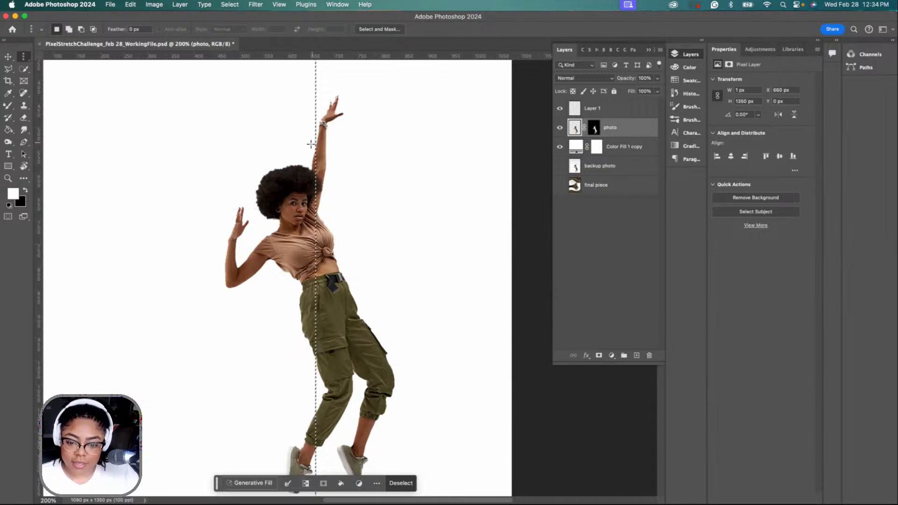
pyautogui.click(292, 164)
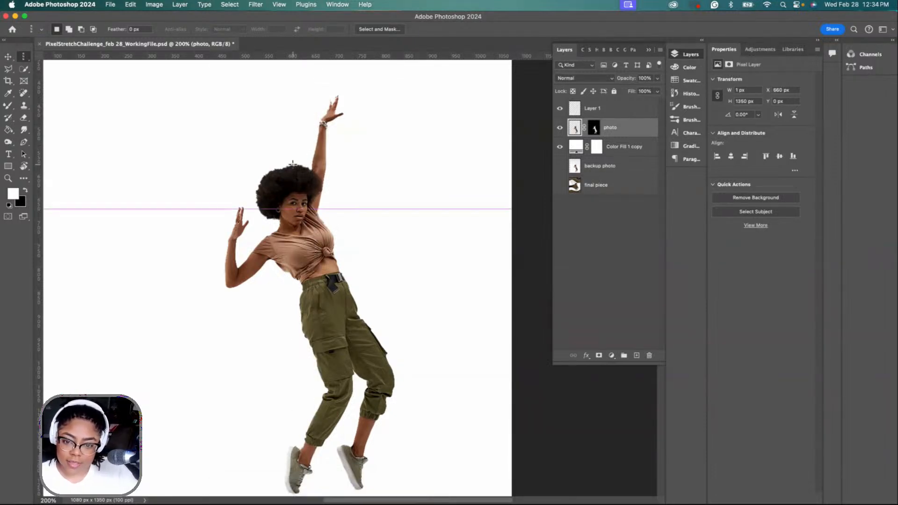
pyautogui.click(293, 163)
pyautogui.moveTo(304, 176); pyautogui.dragTo(320, 219)
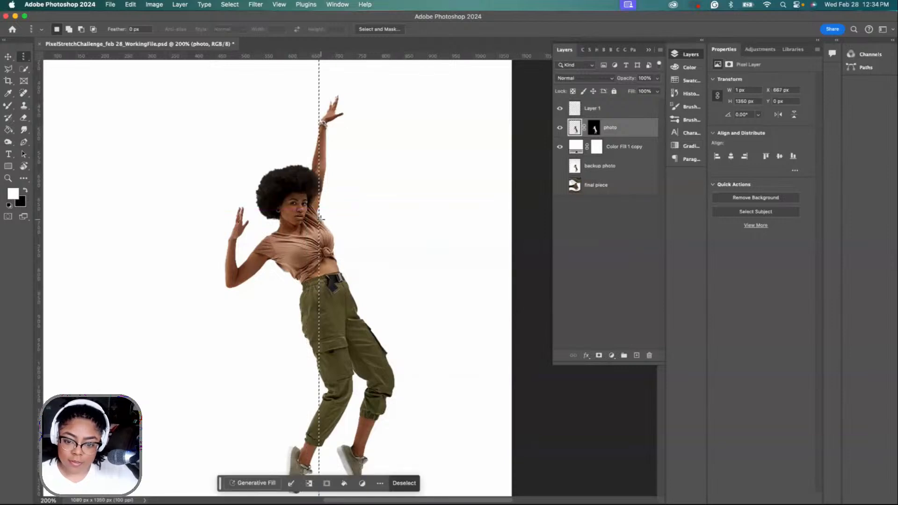
pyautogui.click(324, 238)
pyautogui.click(305, 236)
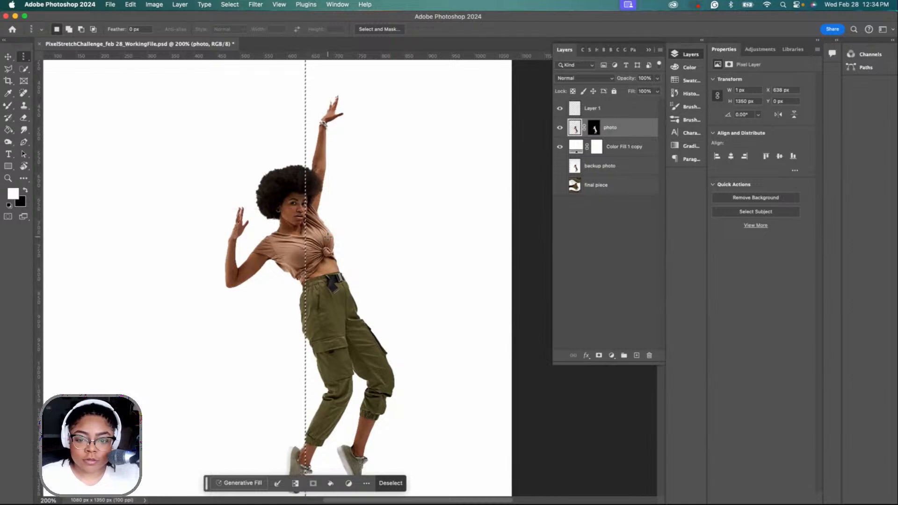
pyautogui.click(324, 256)
pyautogui.click(301, 238)
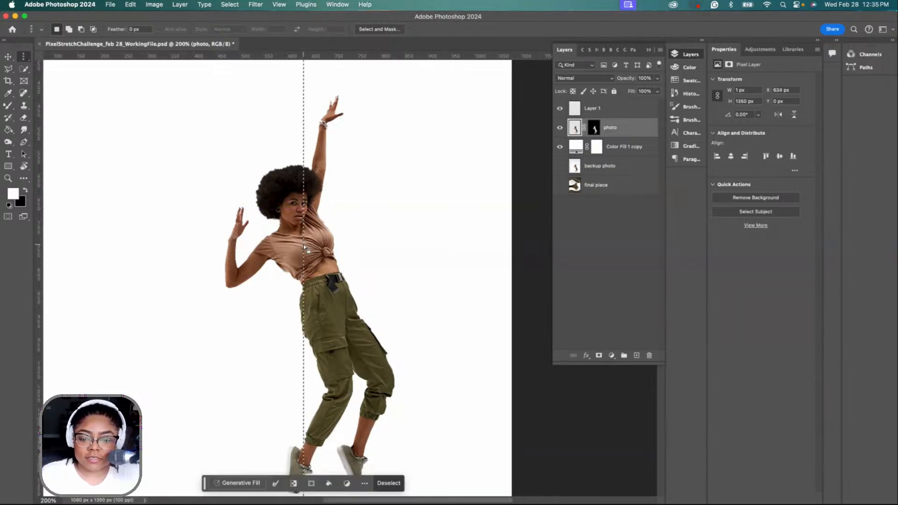
pyautogui.click(304, 244)
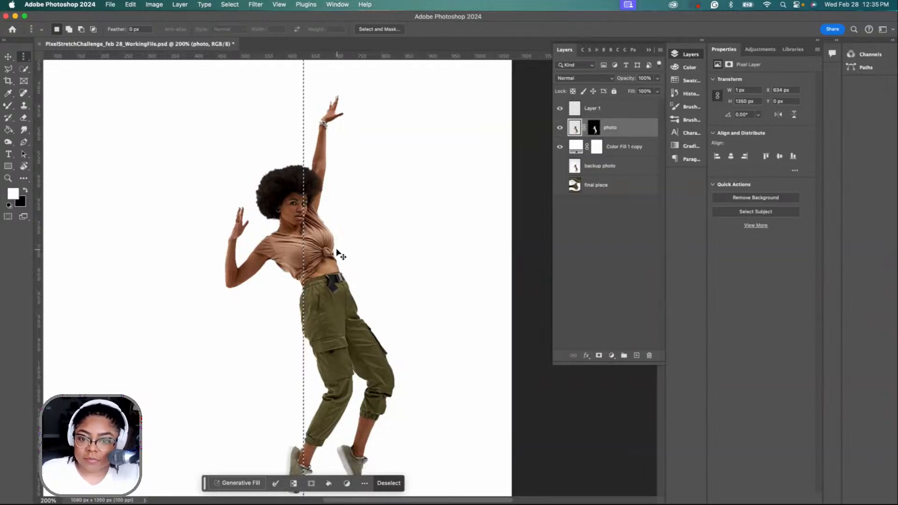
# - Copy the selected one-pixel column to a new layer and stretch it past the canvas's left edge to about 659 px wide
pyautogui.hotkey('ctrl', 'j')
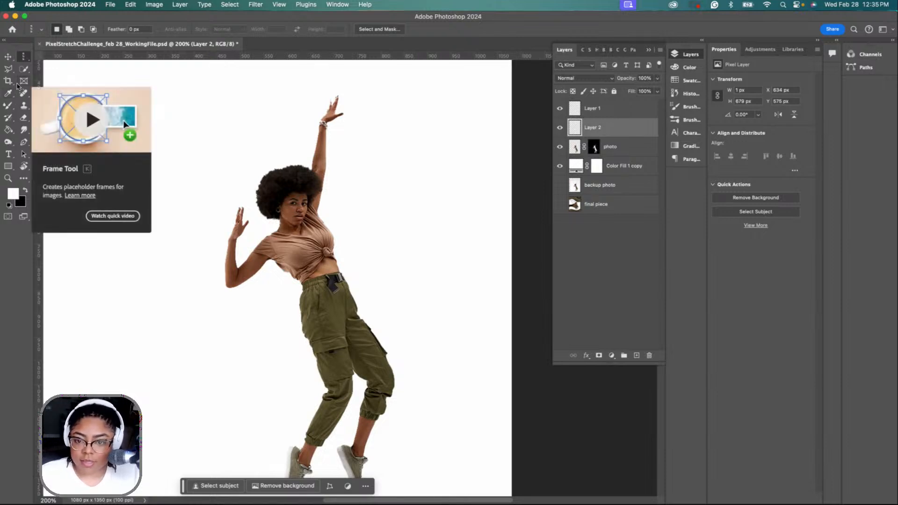
pyautogui.press('super+t')
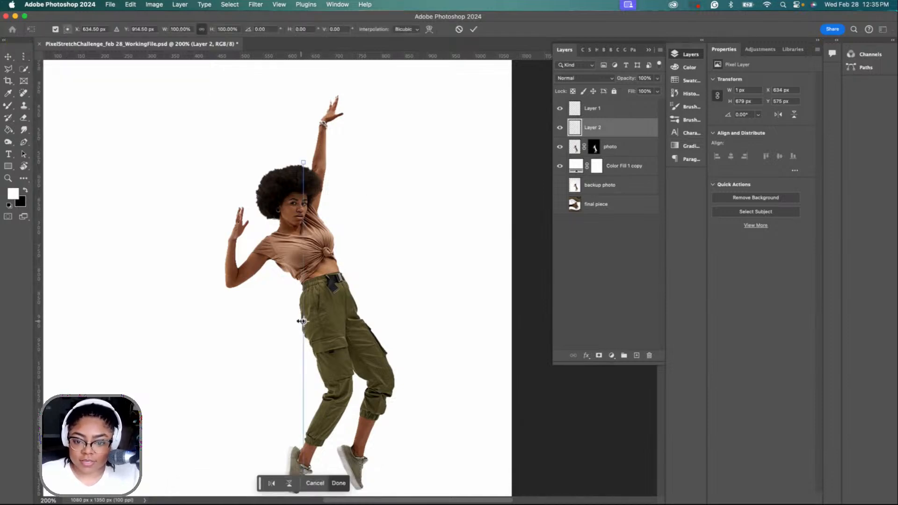
pyautogui.moveTo(302, 322); pyautogui.dragTo(64, 312)
pyautogui.press('super+z')
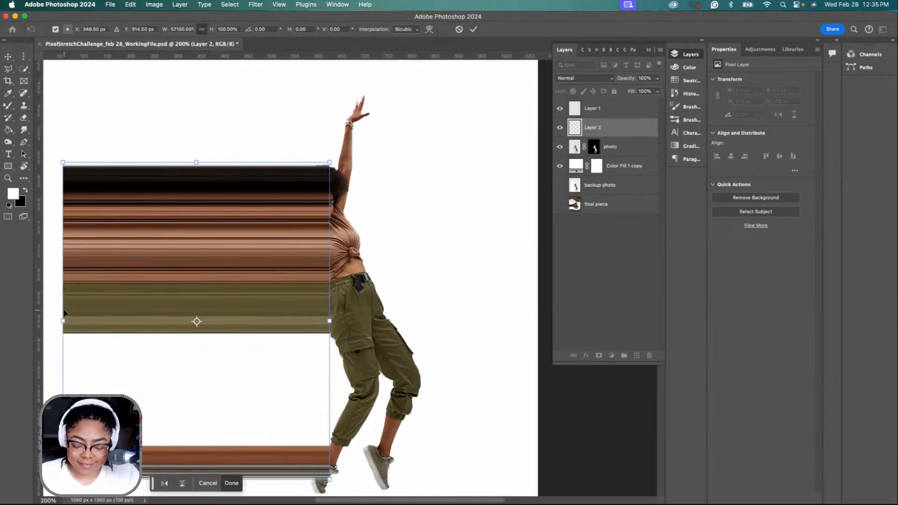
pyautogui.press('super+minus')
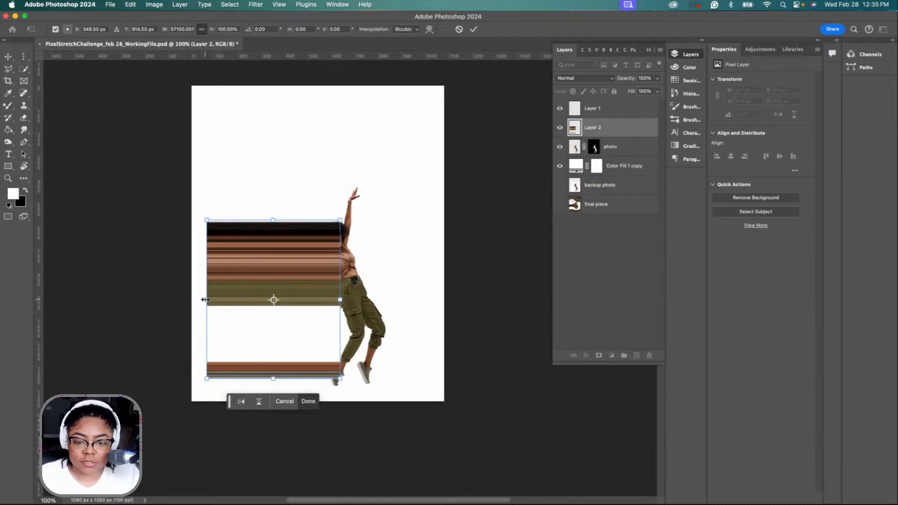
pyautogui.moveTo(207, 299); pyautogui.dragTo(186, 299)
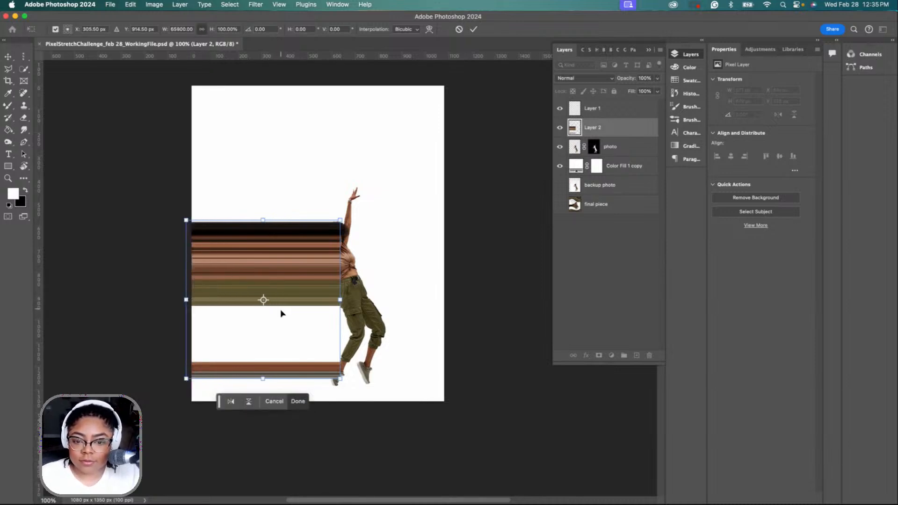
# - Move the stretched band above the woman to about X 28 px, Y 35 px and place its layer beneath the photo layer
pyautogui.moveTo(294, 296); pyautogui.dragTo(293, 266)
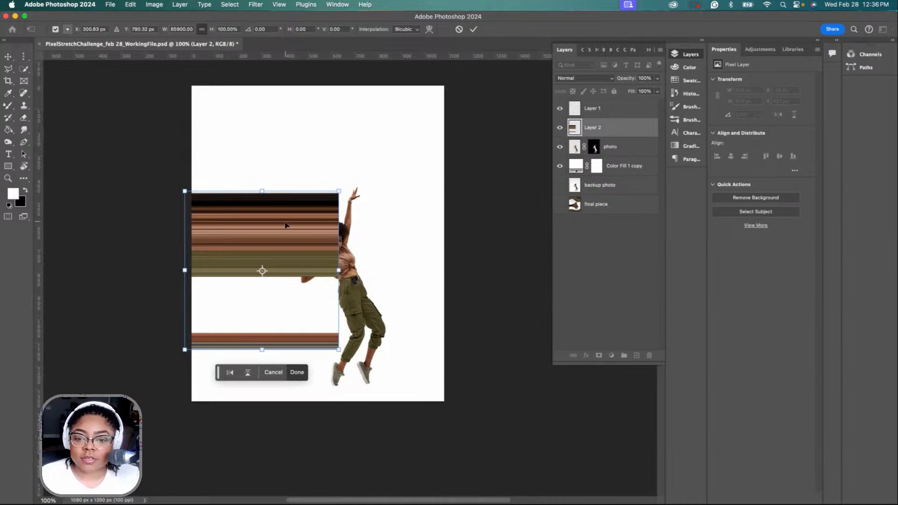
pyautogui.moveTo(288, 227); pyautogui.dragTo(295, 257)
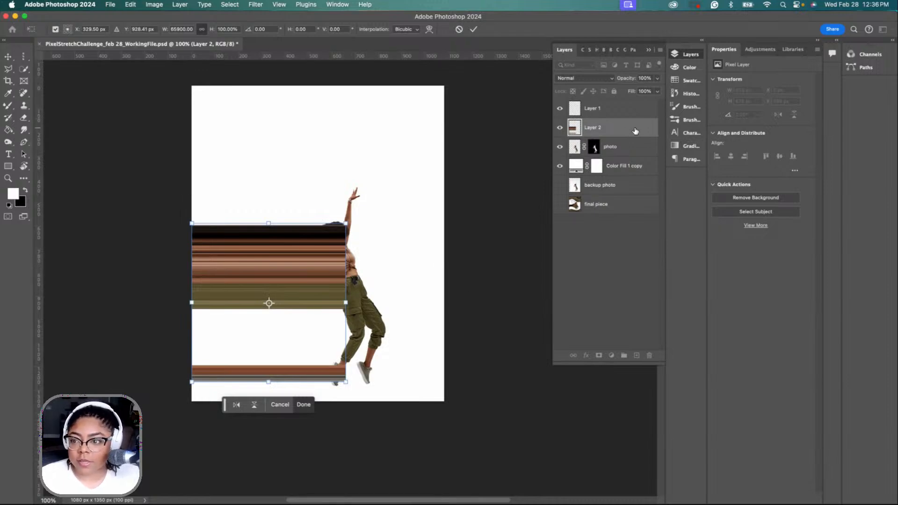
pyautogui.moveTo(280, 268); pyautogui.dragTo(286, 138)
pyautogui.click(610, 147)
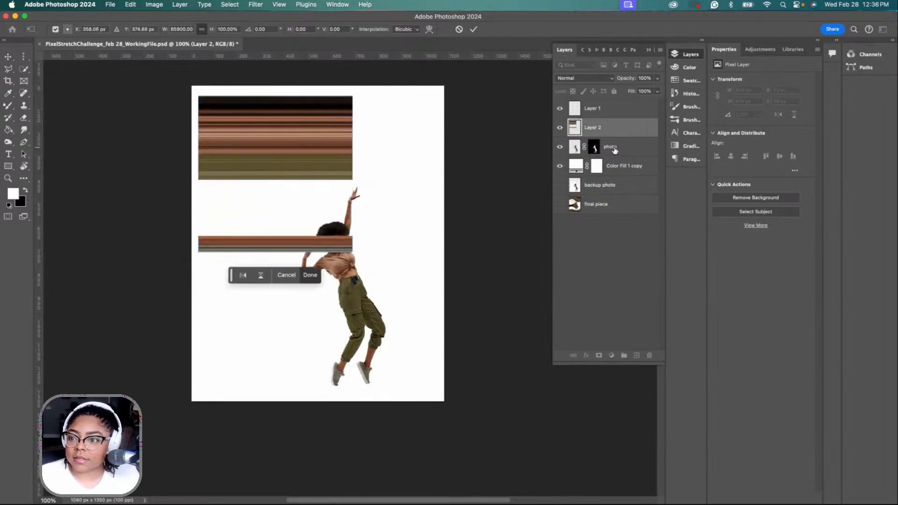
pyautogui.moveTo(624, 129); pyautogui.dragTo(632, 153)
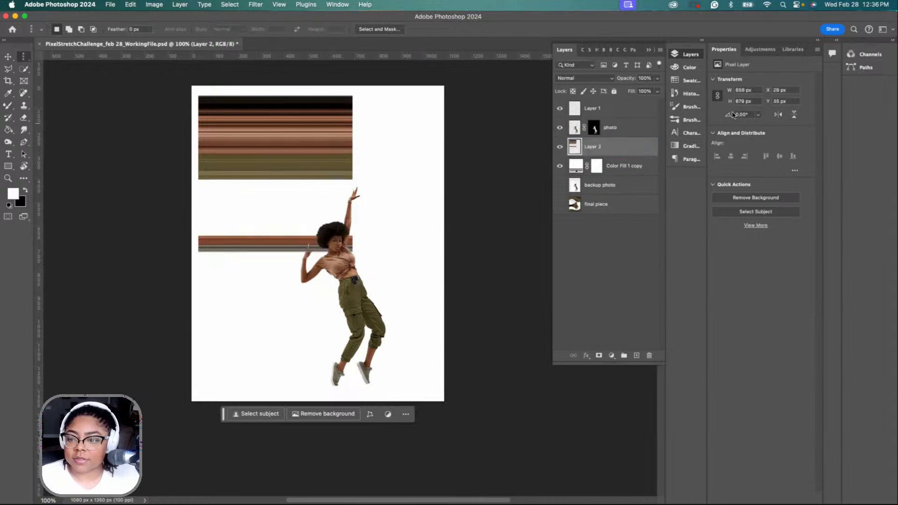
# - On the photo layer, select a rectangular marquee strip about 3 px wide and 223 px high down the woman's hair, face and shirt
pyautogui.click(578, 131)
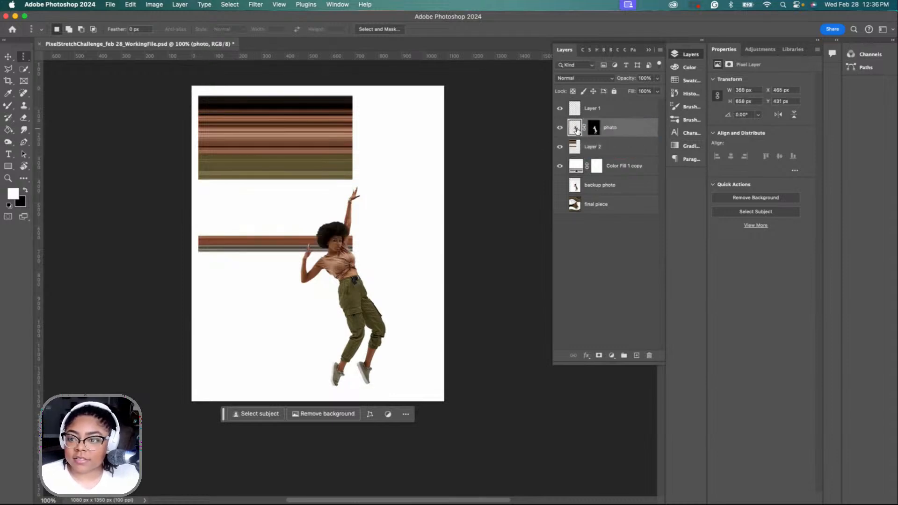
pyautogui.rightClick(24, 56)
pyautogui.click(51, 59)
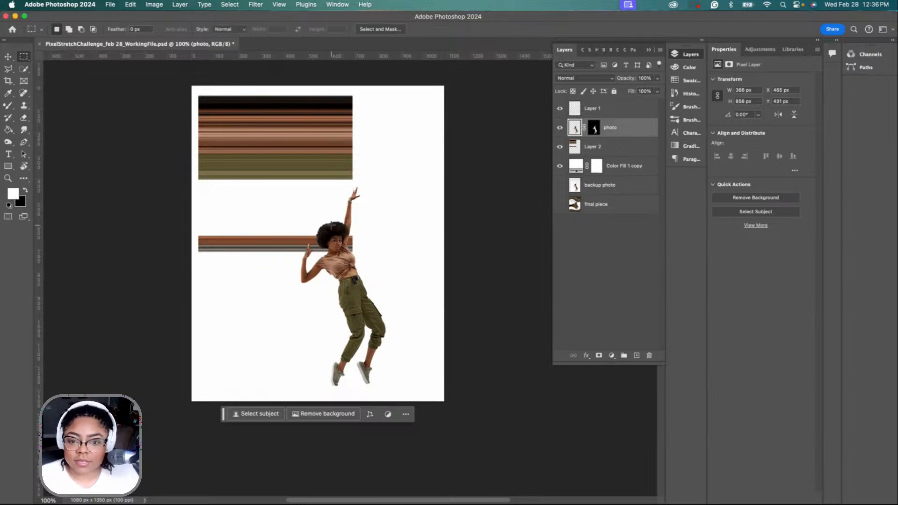
pyautogui.moveTo(331, 224); pyautogui.dragTo(333, 279)
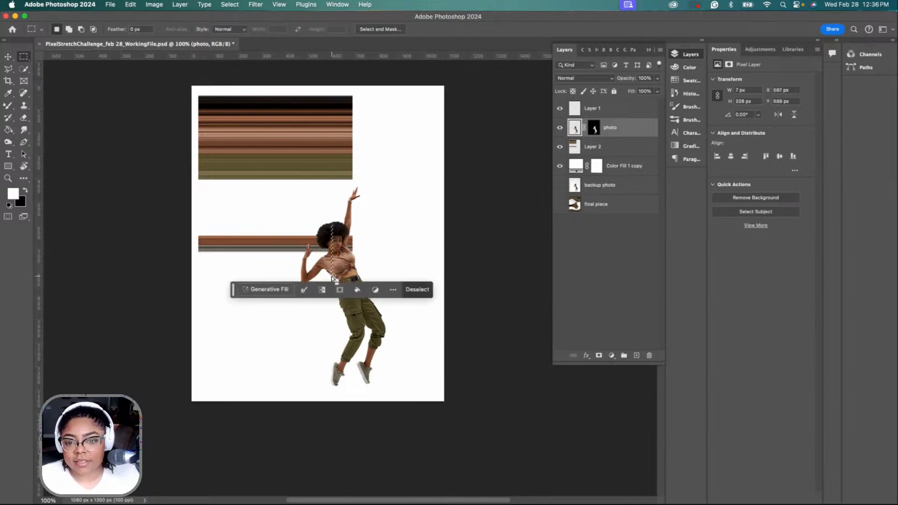
pyautogui.press('super+plus')
pyautogui.press('super+plus')
pyautogui.press('super+plus')
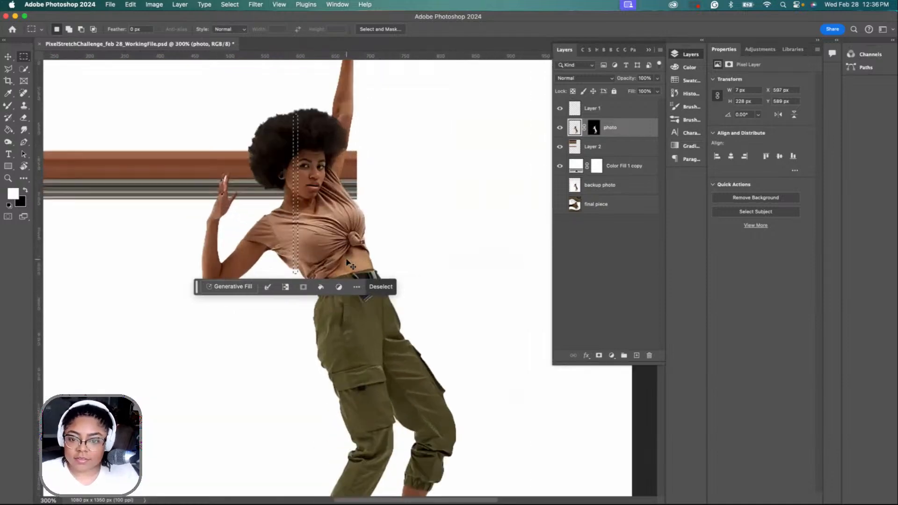
pyautogui.scroll(1, 246, 114)
pyautogui.click(295, 111)
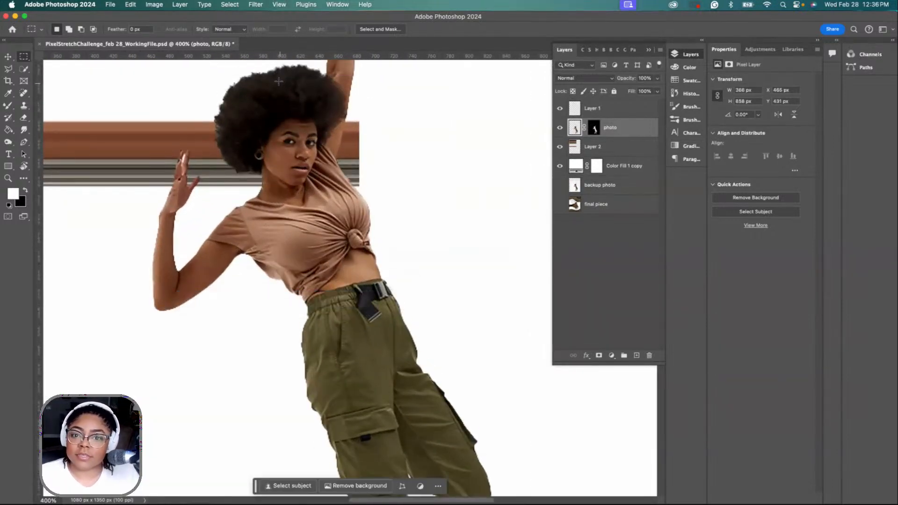
pyautogui.moveTo(276, 72); pyautogui.dragTo(276, 281)
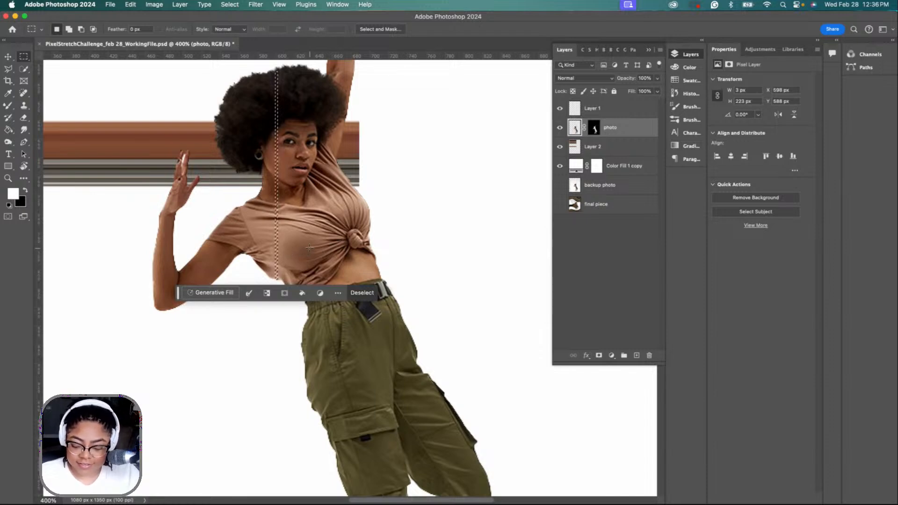
# - Copy the strip to a new layer, stretch it leftward to about 577 px wide and move it up just below the first colour band
pyautogui.press('super+j')
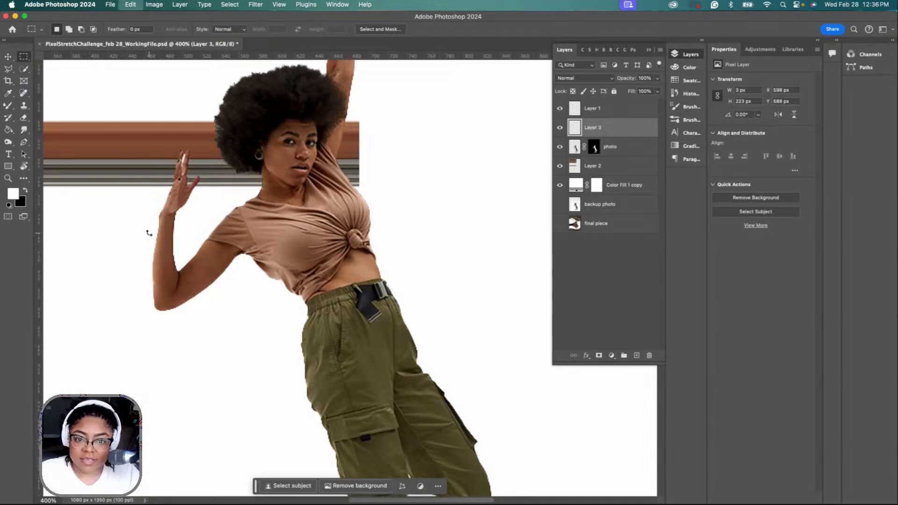
pyautogui.press('super+t')
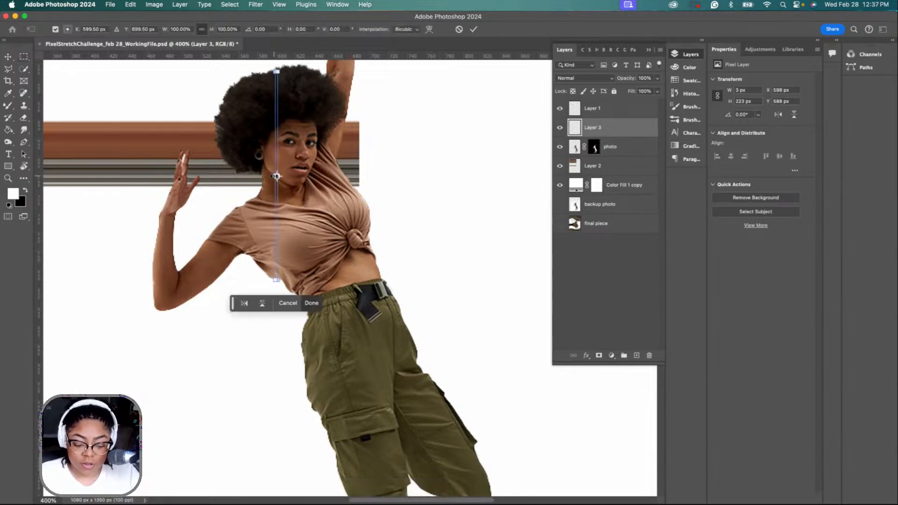
pyautogui.moveTo(276, 175); pyautogui.dragTo(210, 189)
pyautogui.press('super+1')
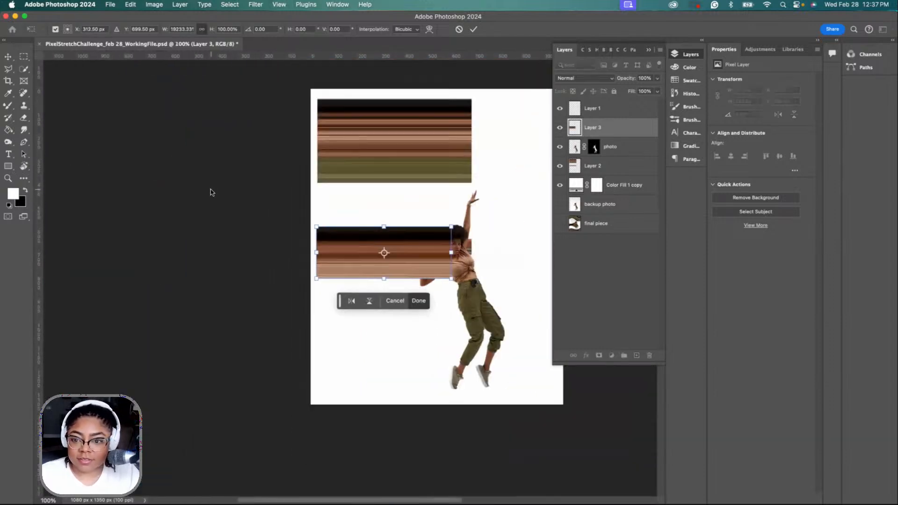
pyautogui.hscroll(1, 329, 244)
pyautogui.hscroll(3, 332, 244)
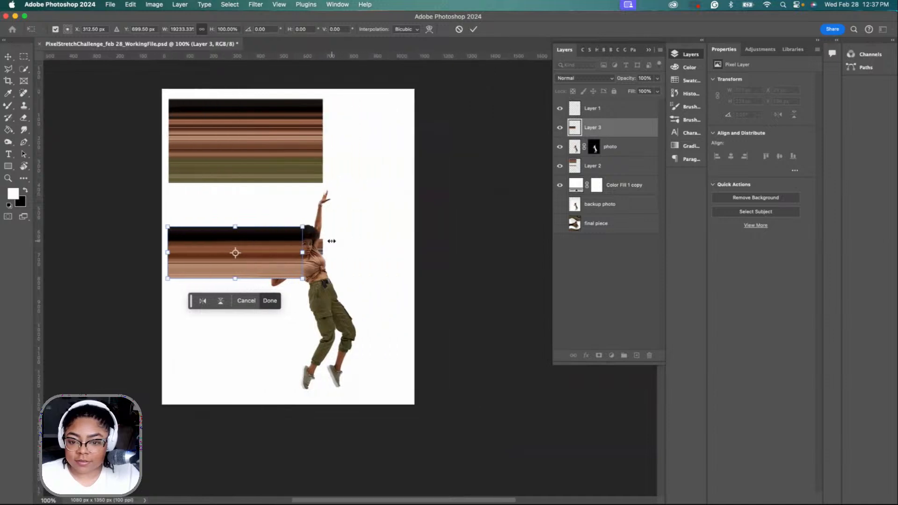
pyautogui.moveTo(256, 254); pyautogui.dragTo(268, 213)
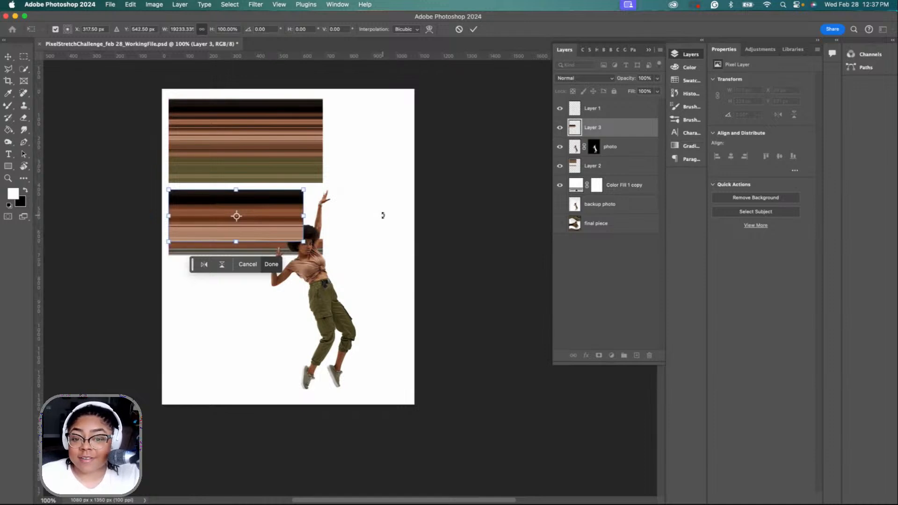
# - Commit the strip's transform and add a blank layer directly above the photo layer
pyautogui.click(578, 151)
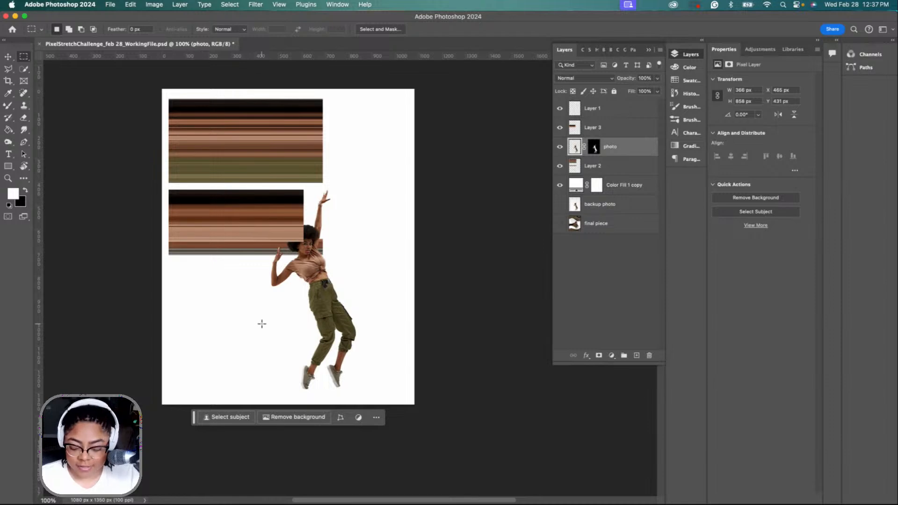
pyautogui.press('super+equal')
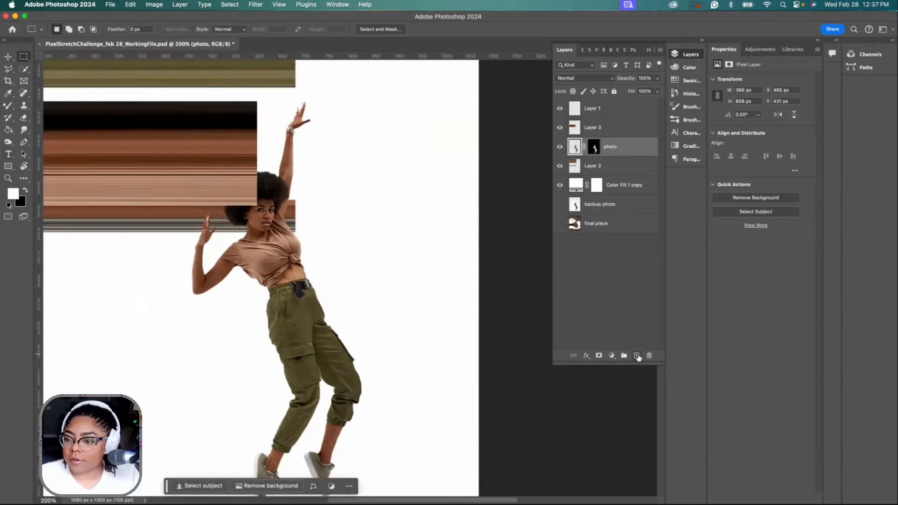
pyautogui.click(637, 356)
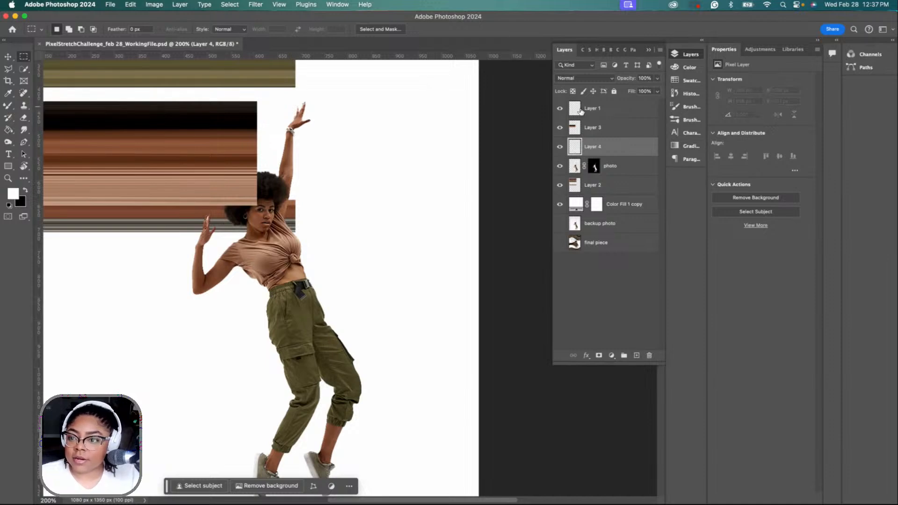
# - With the Mixer Brush set to Dry, Heavy Load, sample the shirt and waist area of the woman on the photo layer
pyautogui.click(619, 113)
pyautogui.click(611, 164)
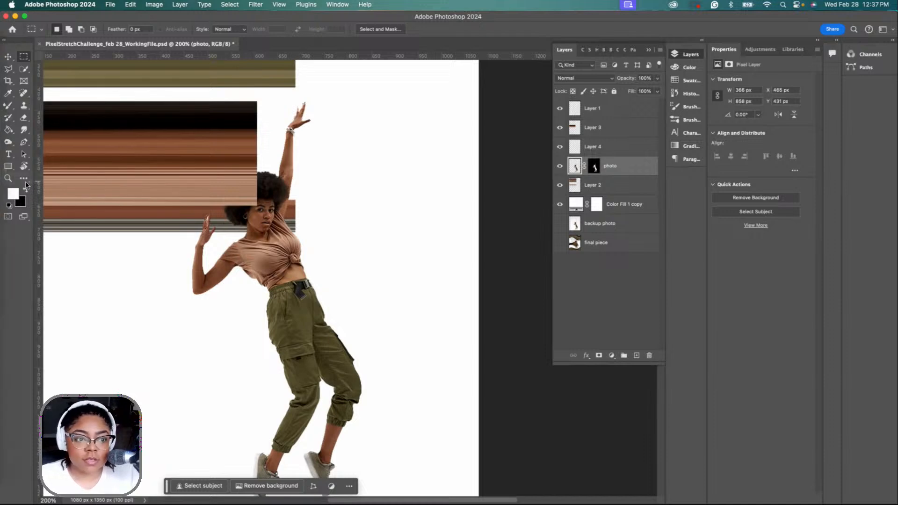
pyautogui.click(9, 119)
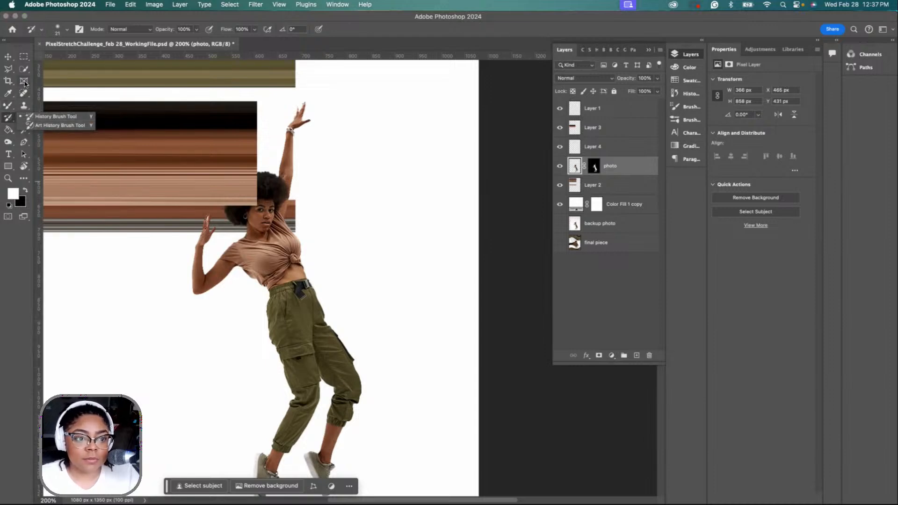
pyautogui.press('b')
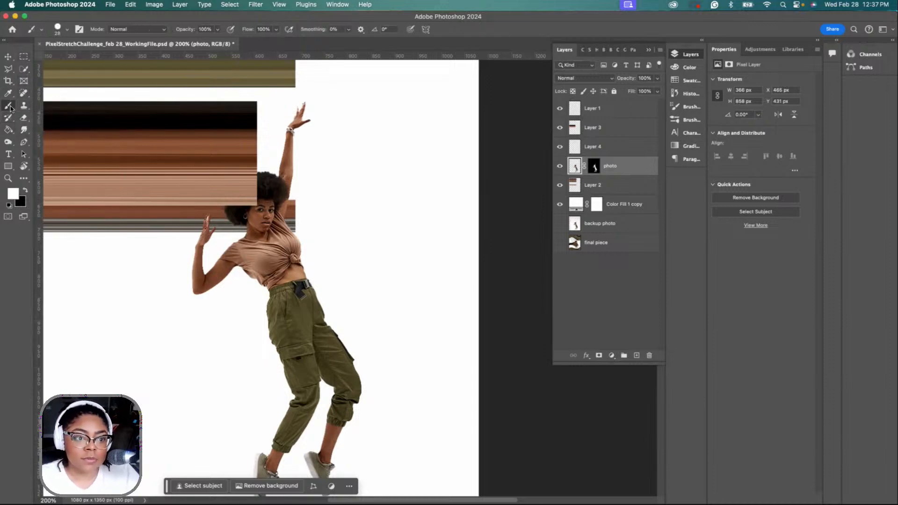
pyautogui.click(10, 106)
pyautogui.click(52, 132)
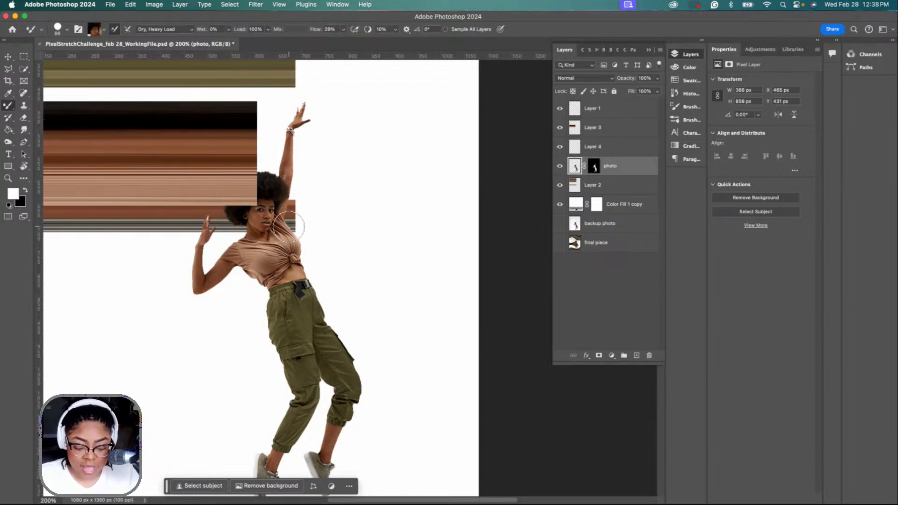
pyautogui.click(575, 167)
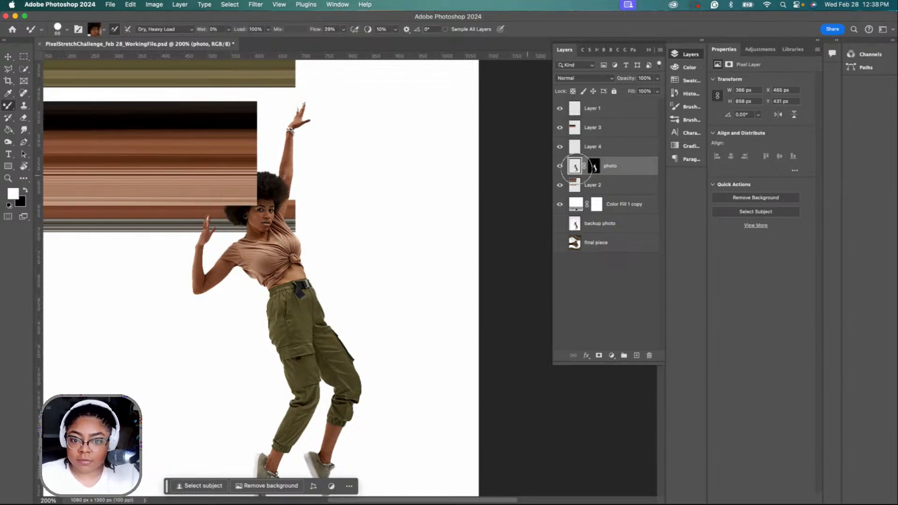
pyautogui.keyDown('alt'); pyautogui.click(283, 280); pyautogui.keyUp('alt')
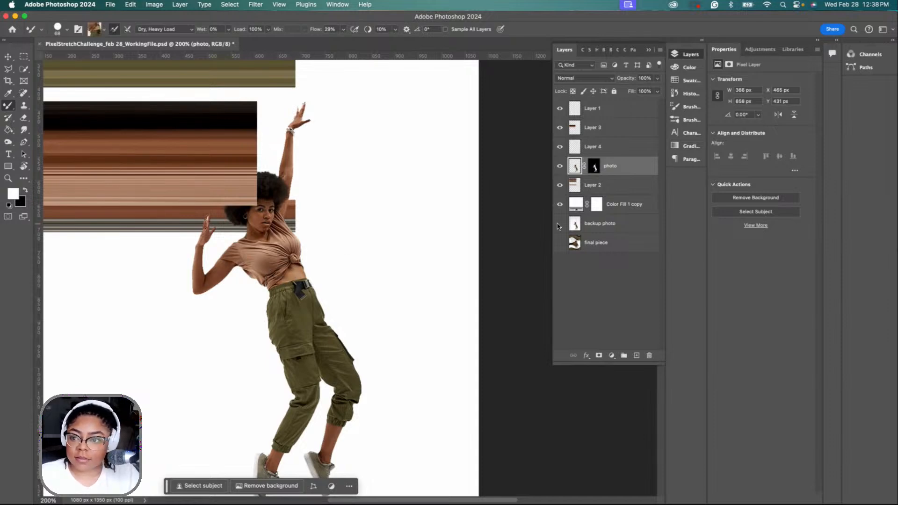
# - On the blank layer, paint wavy Mixer Brush ribbons from the woman's waist to both canvas edges, across her legs and beside her raised arm
pyautogui.click(606, 149)
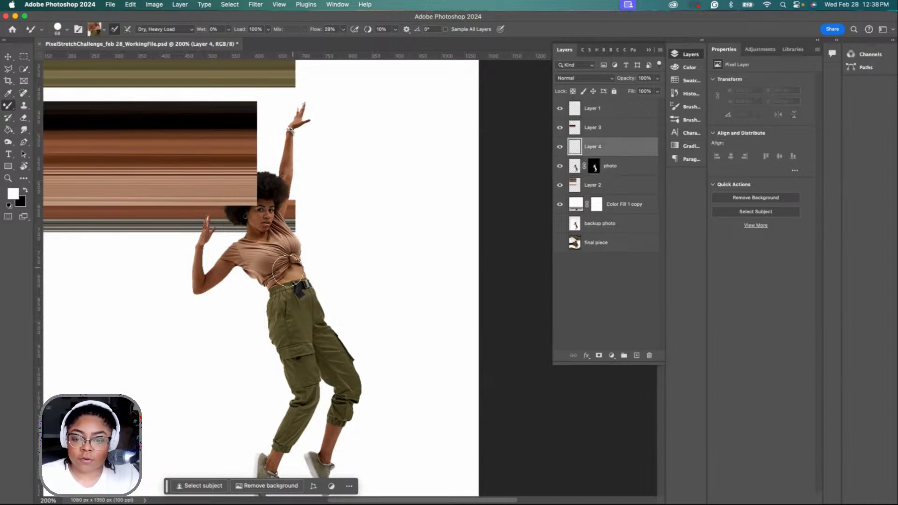
pyautogui.moveTo(284, 274)
pyautogui.mouseDown()
pyautogui.moveTo(341, 260)
pyautogui.moveTo(386, 300)
pyautogui.moveTo(495, 304)
pyautogui.mouseUp()
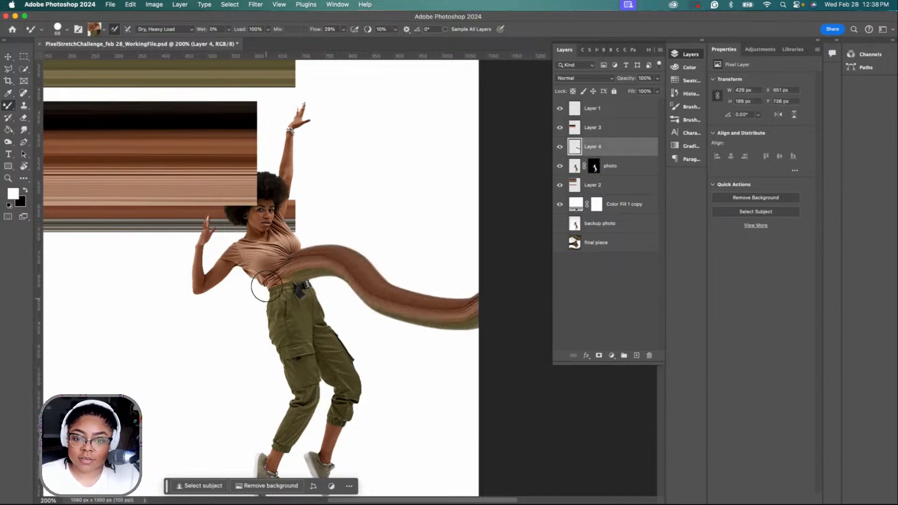
pyautogui.moveTo(264, 285)
pyautogui.mouseDown()
pyautogui.moveTo(120, 357)
pyautogui.moveTo(42, 330)
pyautogui.moveTo(7, 343)
pyautogui.mouseUp()
pyautogui.moveTo(225, 369)
pyautogui.mouseDown()
pyautogui.moveTo(270, 356)
pyautogui.moveTo(332, 401)
pyautogui.moveTo(405, 398)
pyautogui.moveTo(430, 341)
pyautogui.mouseUp()
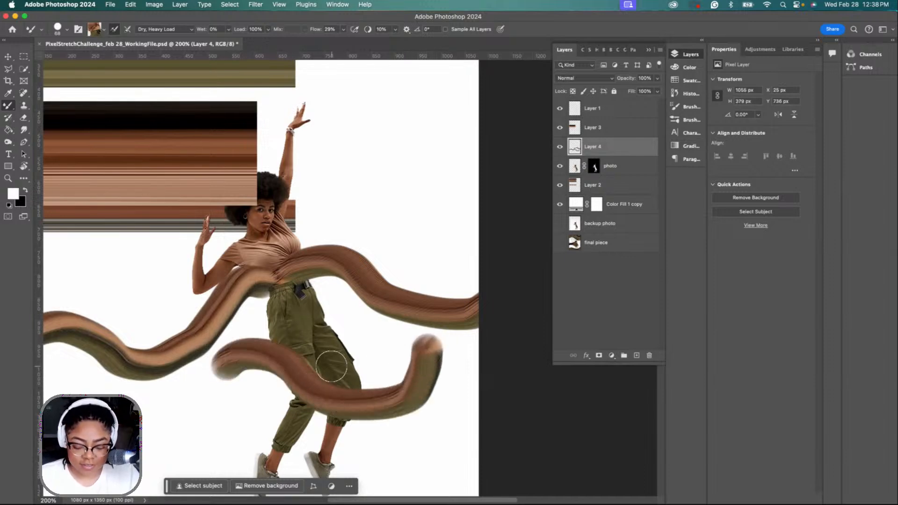
pyautogui.press('super+z')
pyautogui.moveTo(194, 386)
pyautogui.mouseDown()
pyautogui.moveTo(246, 358)
pyautogui.moveTo(330, 391)
pyautogui.moveTo(454, 379)
pyautogui.moveTo(541, 411)
pyautogui.mouseUp()
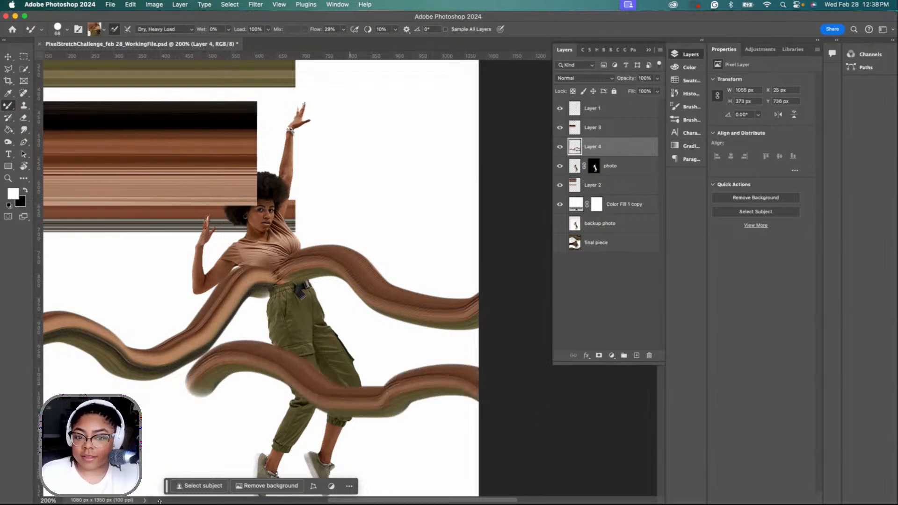
pyautogui.moveTo(301, 194)
pyautogui.mouseDown()
pyautogui.moveTo(340, 179)
pyautogui.moveTo(400, 204)
pyautogui.moveTo(468, 184)
pyautogui.moveTo(472, 164)
pyautogui.mouseUp()
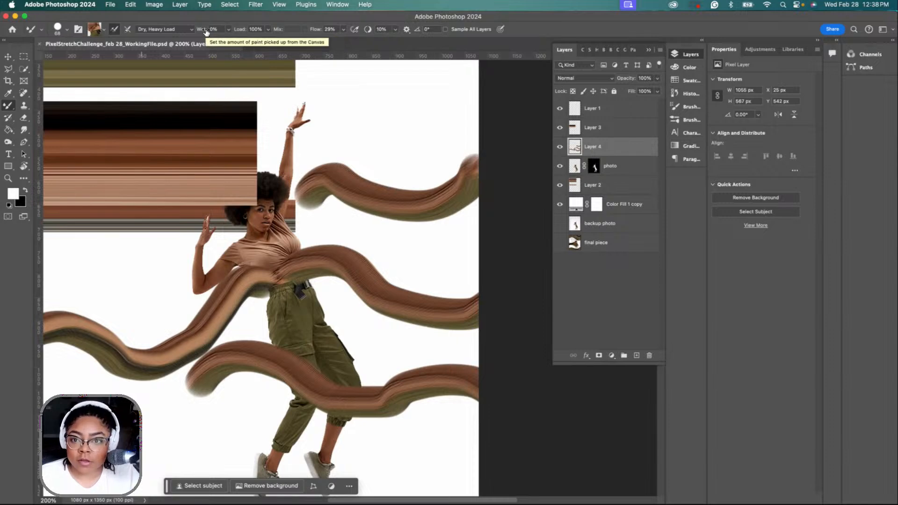
pyautogui.moveTo(302, 322)
pyautogui.mouseDown()
pyautogui.moveTo(345, 325)
pyautogui.moveTo(377, 353)
pyautogui.moveTo(527, 356)
pyautogui.mouseUp()
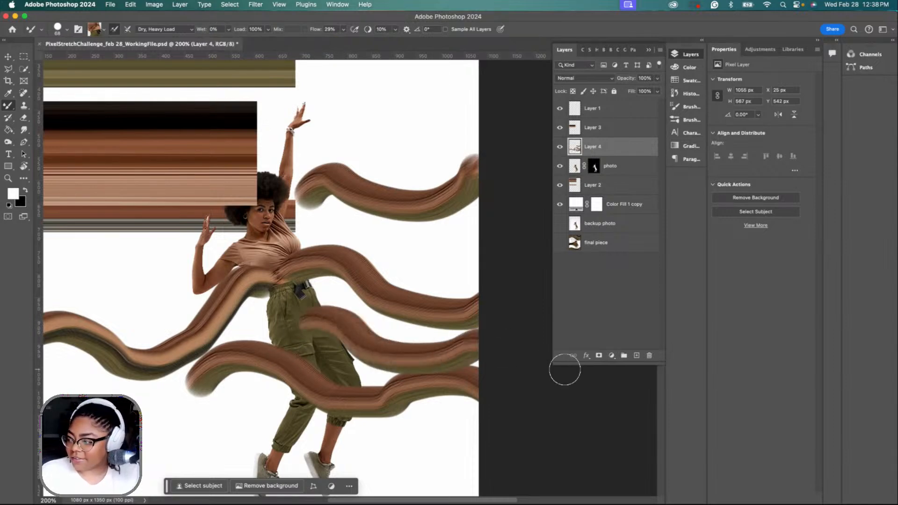
# - Hide the Mixer Brush ribbon layer and the second stretched strip layer
pyautogui.click(559, 147)
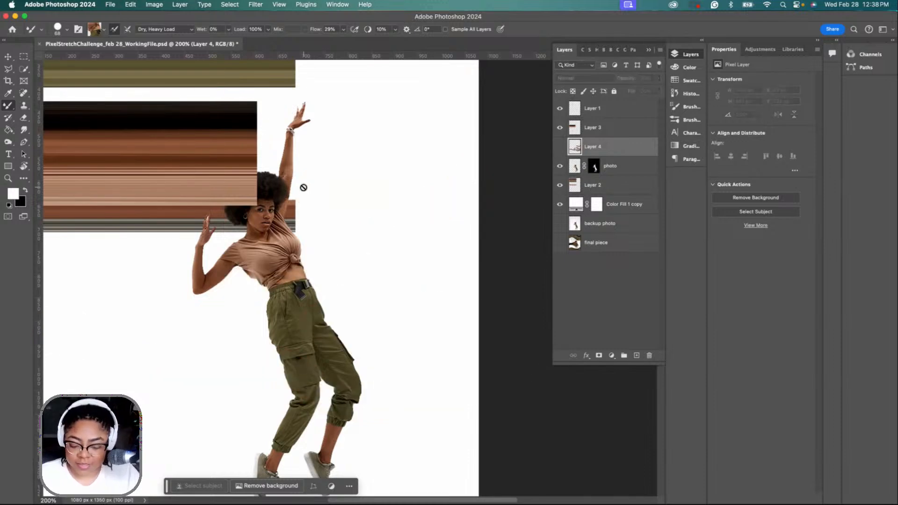
pyautogui.press('super+minus')
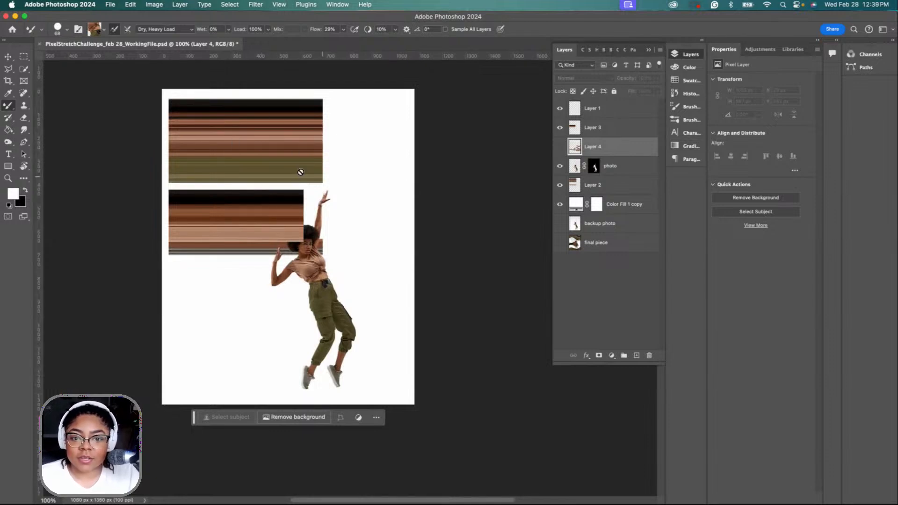
pyautogui.press('v')
pyautogui.click(228, 209)
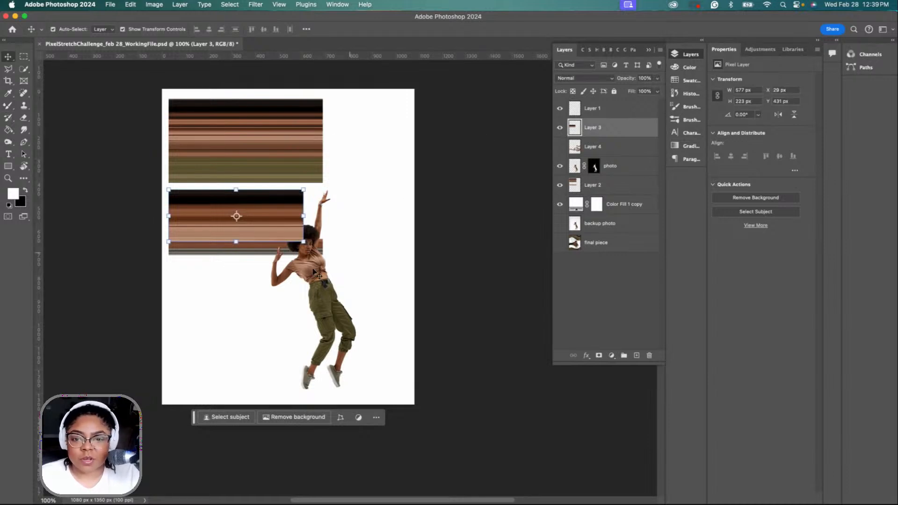
pyautogui.click(559, 128)
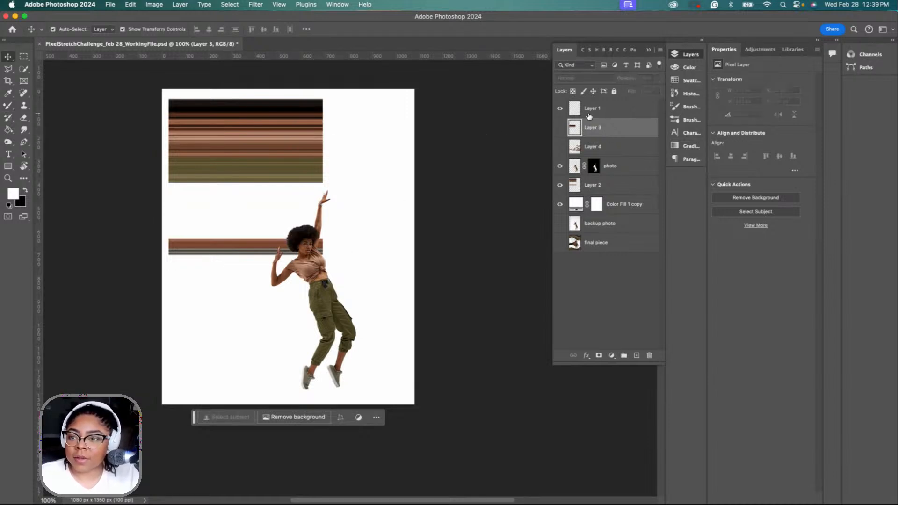
# - Move the Layer 2 bands down behind the woman's upper body, flush with the canvas's left edge
pyautogui.click(624, 171)
pyautogui.click(617, 188)
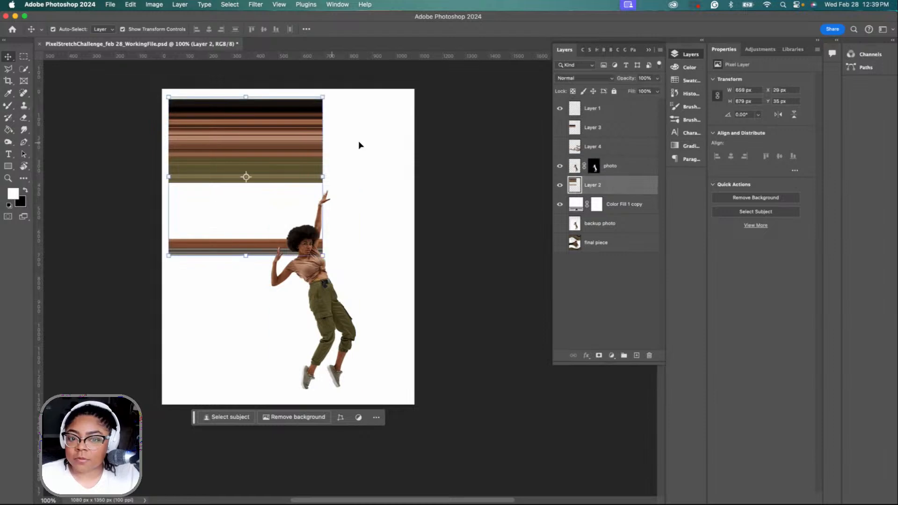
pyautogui.moveTo(295, 140); pyautogui.dragTo(290, 256)
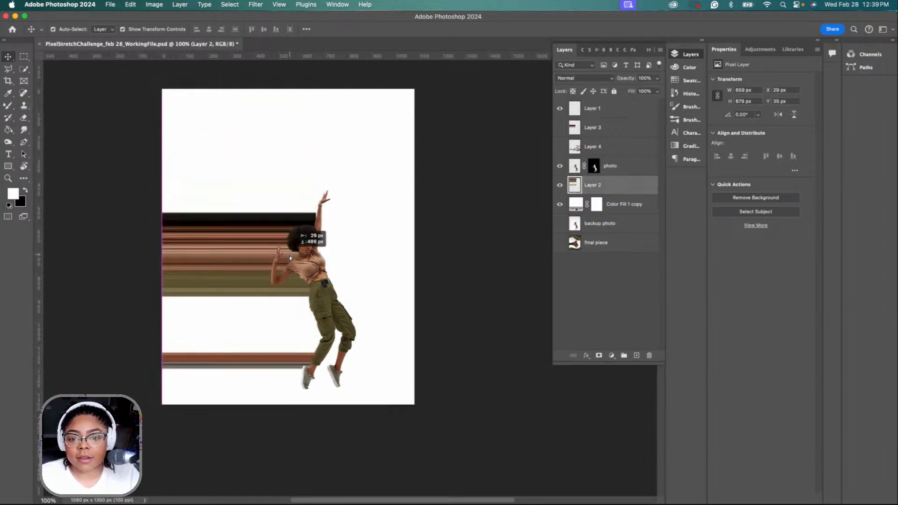
pyautogui.press('super+t')
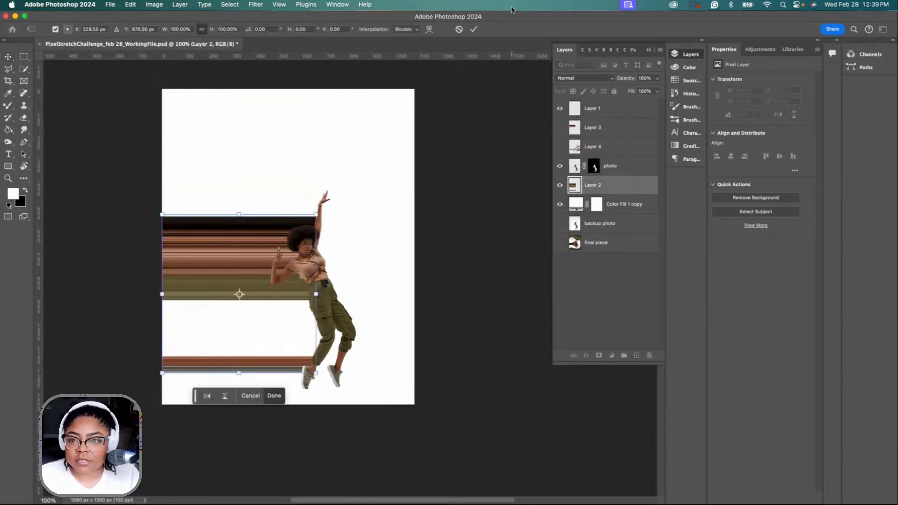
pyautogui.click(475, 30)
# - Move the woman up and slightly right, and shift the Layer 2 bands up and right to sit behind her torso
pyautogui.click(326, 296)
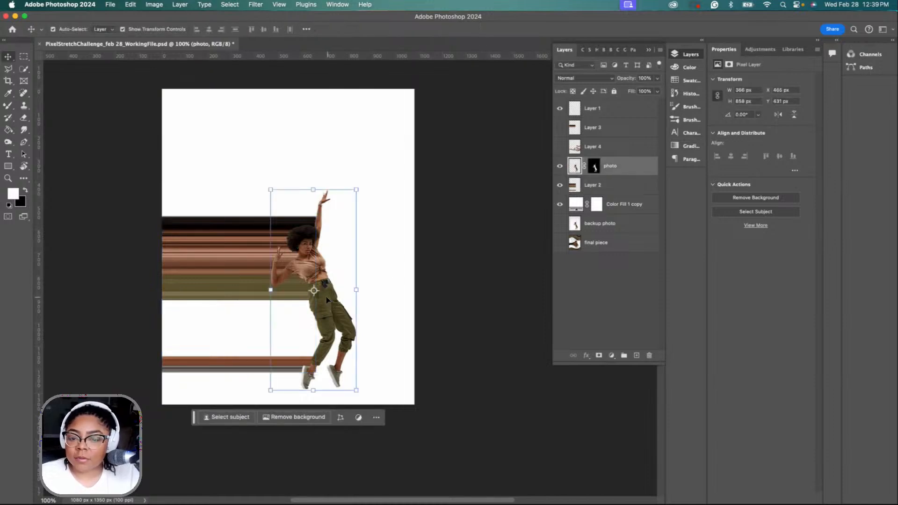
pyautogui.moveTo(326, 297); pyautogui.dragTo(336, 265)
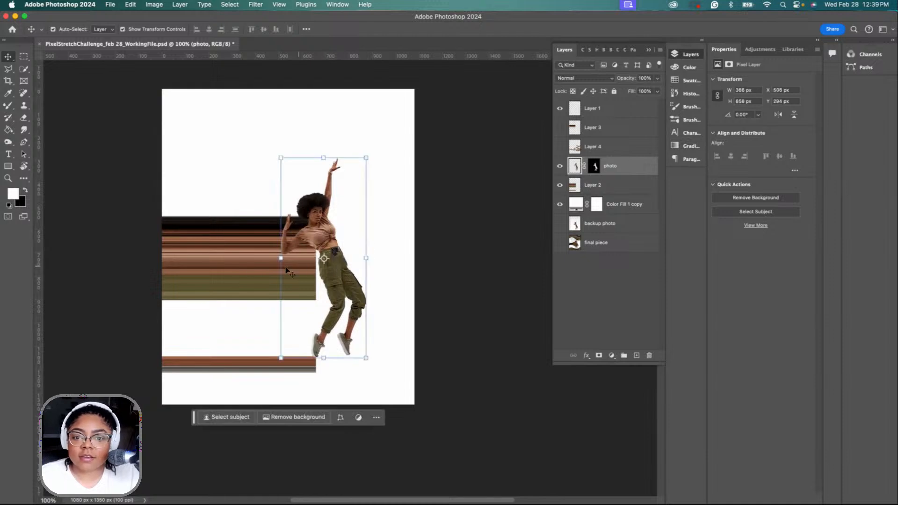
pyautogui.click(240, 270)
pyautogui.moveTo(233, 270); pyautogui.dragTo(240, 248)
pyautogui.click(256, 328)
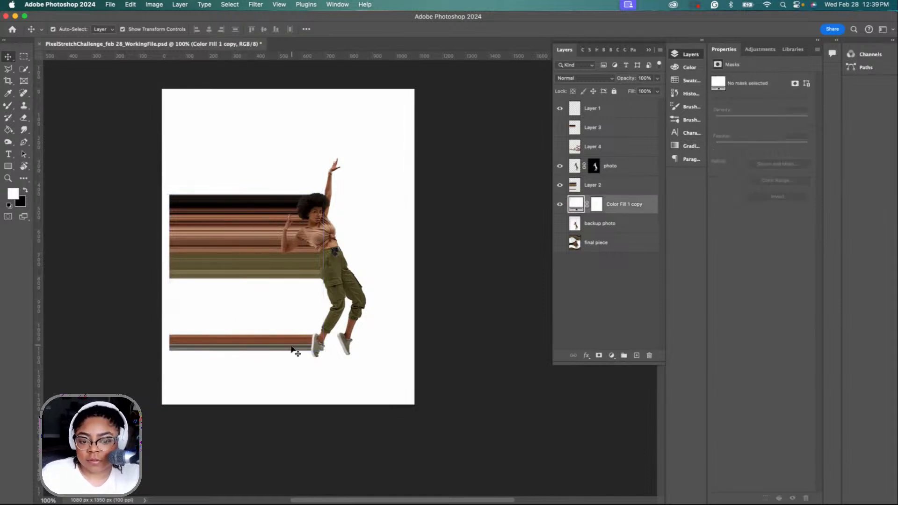
# - Stretch the Layer 2 bands leftward past the canvas edge to about 714 px wide and commit the transform
pyautogui.click(184, 250)
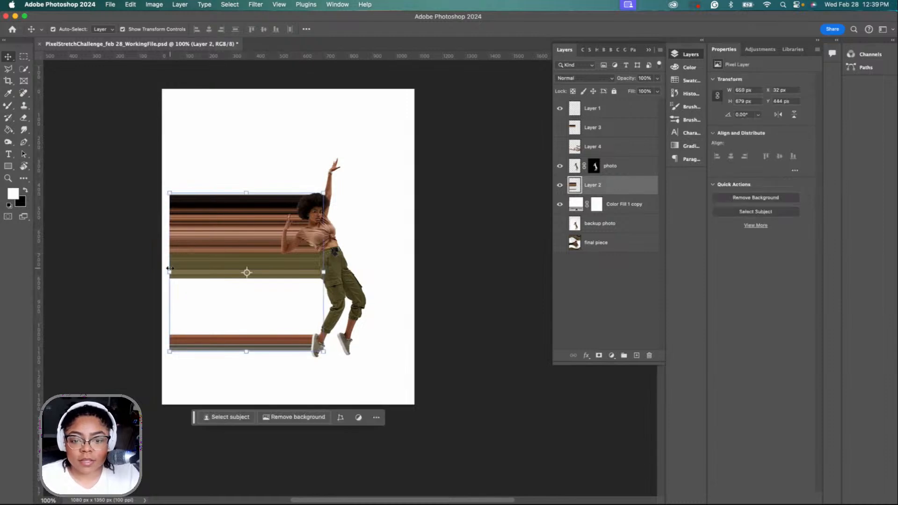
pyautogui.moveTo(170, 272); pyautogui.dragTo(156, 271)
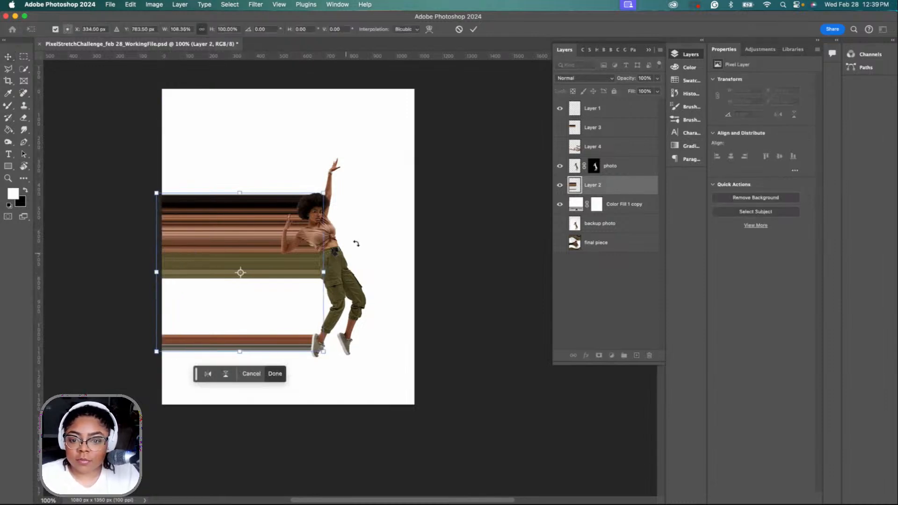
pyautogui.click(472, 30)
pyautogui.click(391, 317)
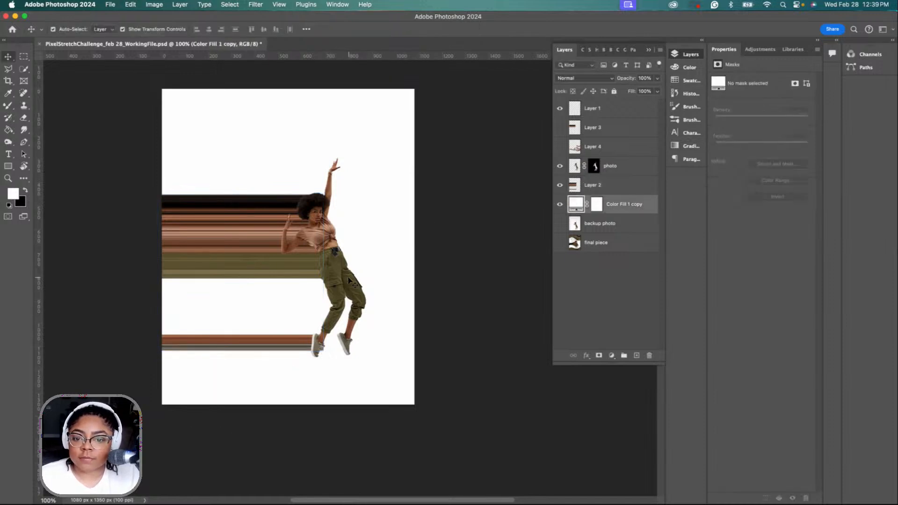
# - Nudge the woman further up and right, and shift the Layer 2 bands slightly right behind her
pyautogui.click(330, 252)
pyautogui.moveTo(330, 252)
pyautogui.mouseDown()
pyautogui.moveTo(346, 256)
pyautogui.moveTo(348, 245)
pyautogui.moveTo(340, 245)
pyautogui.mouseUp()
pyautogui.moveTo(196, 228); pyautogui.dragTo(205, 226)
pyautogui.click(410, 306)
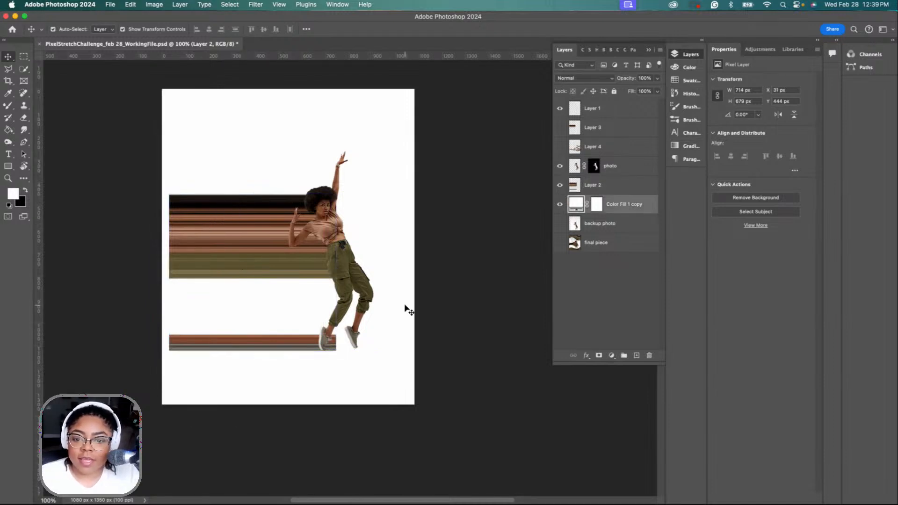
pyautogui.click(286, 269)
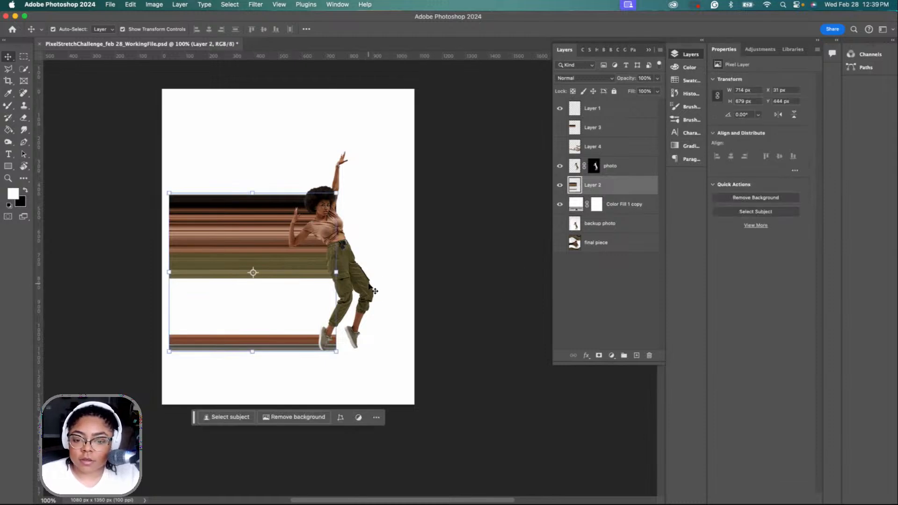
# - Select a vertical strip about 4 px wide along the woman's front leg on the photo layer with the Rectangular Marquee
pyautogui.click(627, 163)
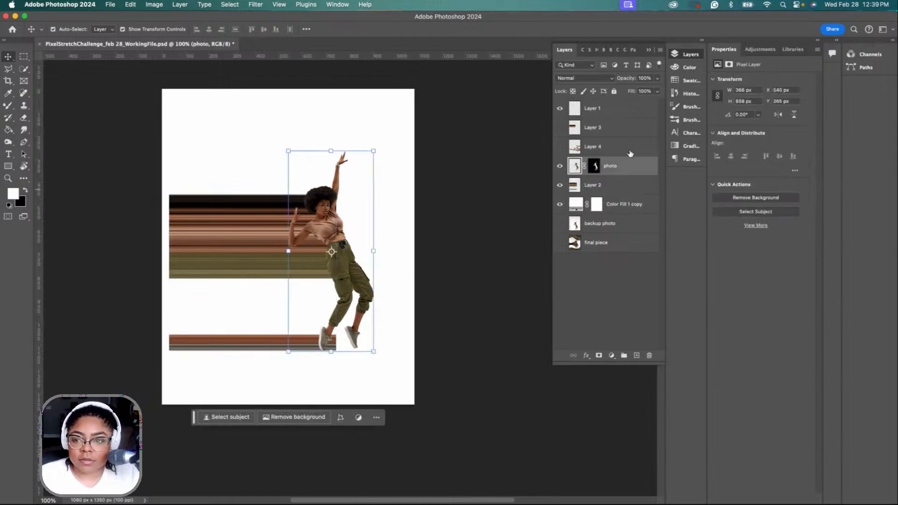
pyautogui.click(27, 60)
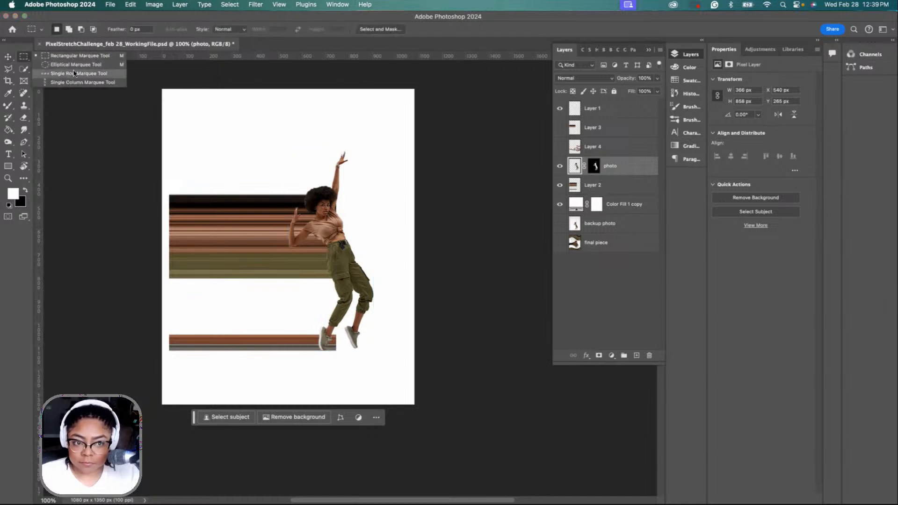
pyautogui.click(410, 236)
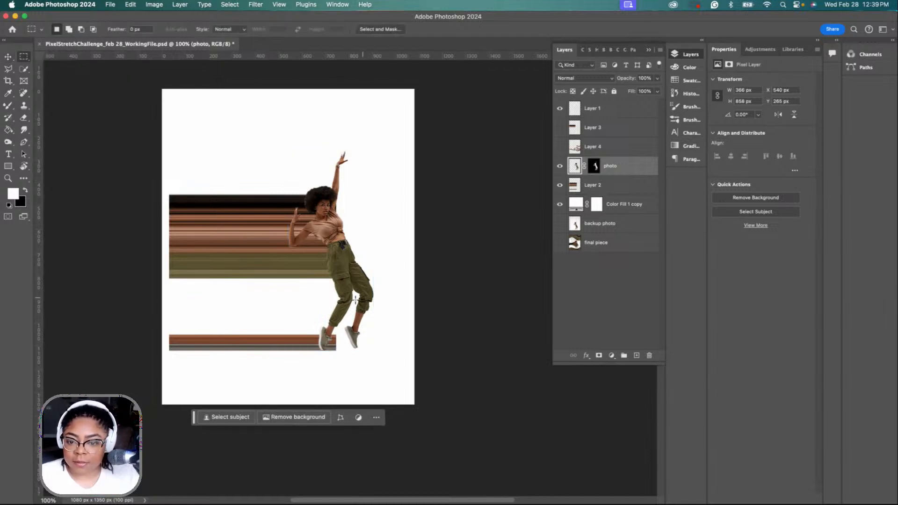
pyautogui.moveTo(333, 277); pyautogui.dragTo(334, 347)
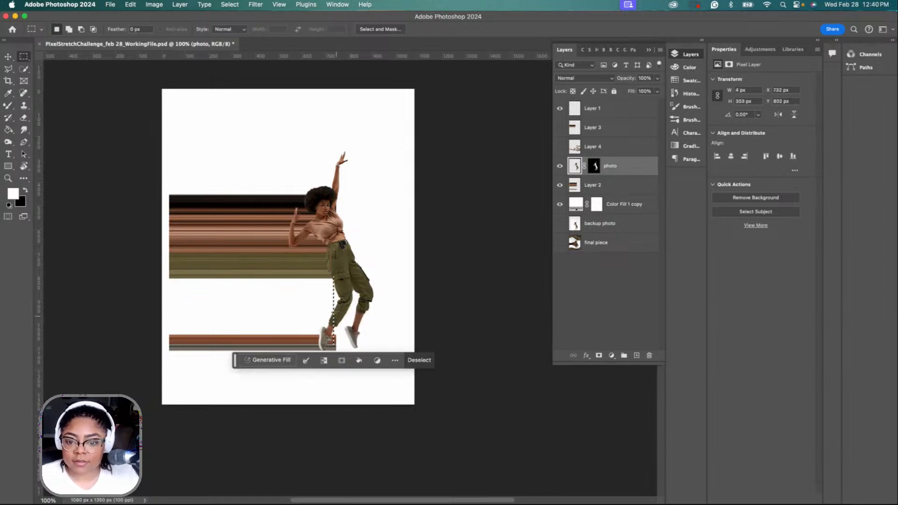
pyautogui.moveTo(337, 273); pyautogui.dragTo(337, 338)
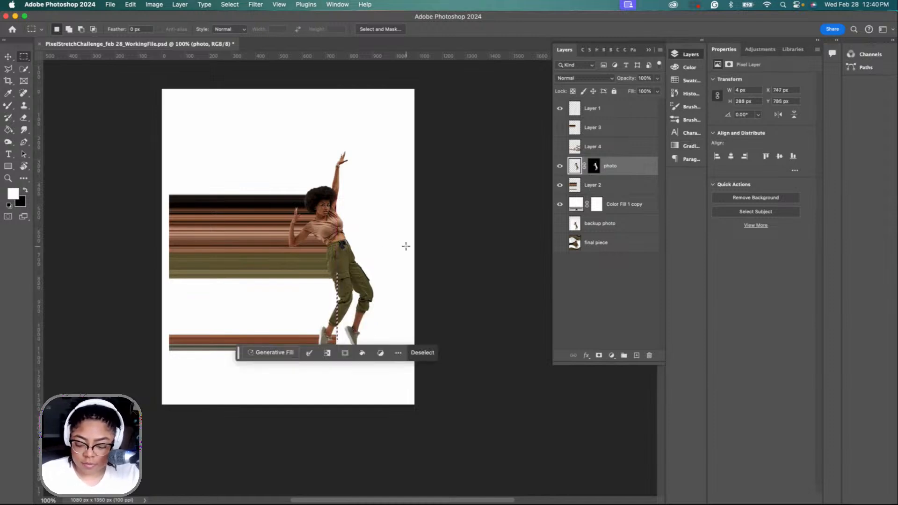
# - Copy the leg strip to a new layer, stretch it leftward to about 720 px wide and move it slightly down
pyautogui.press('super+j')
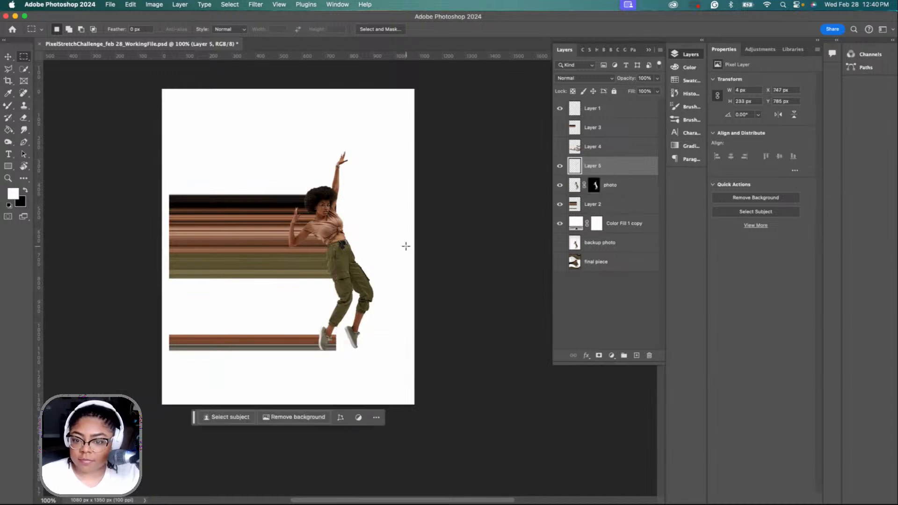
pyautogui.press('super+t')
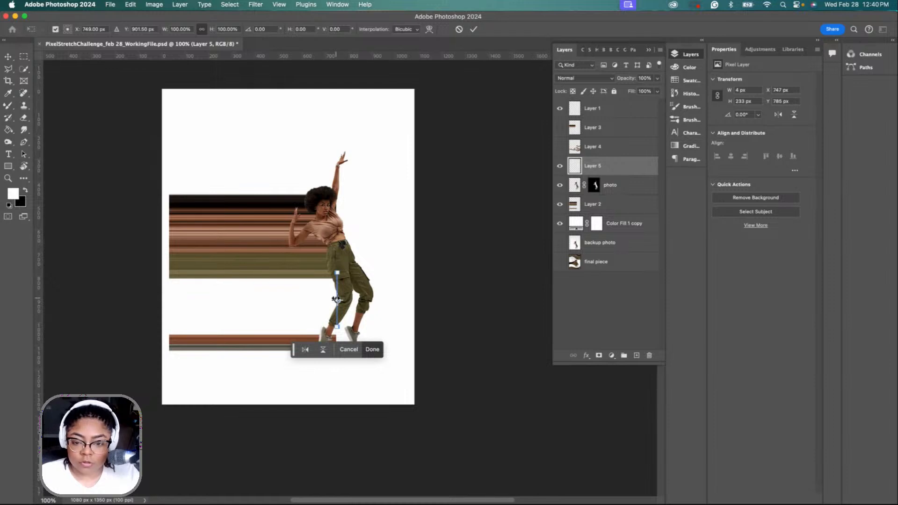
pyautogui.moveTo(337, 300); pyautogui.dragTo(168, 291)
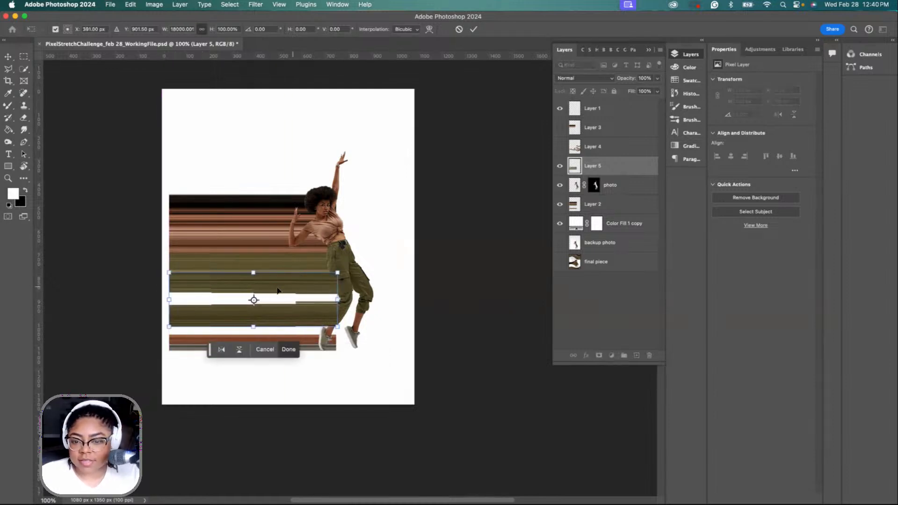
pyautogui.moveTo(278, 291); pyautogui.dragTo(275, 298)
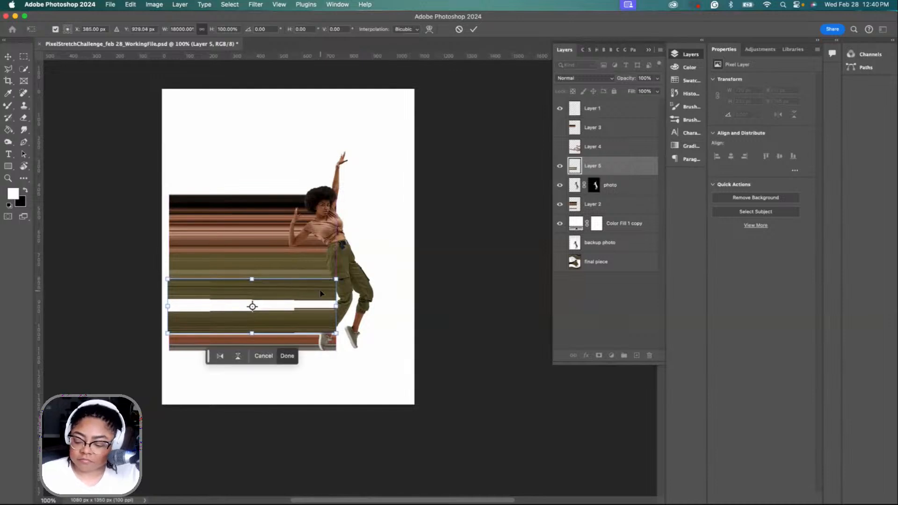
pyautogui.click(473, 29)
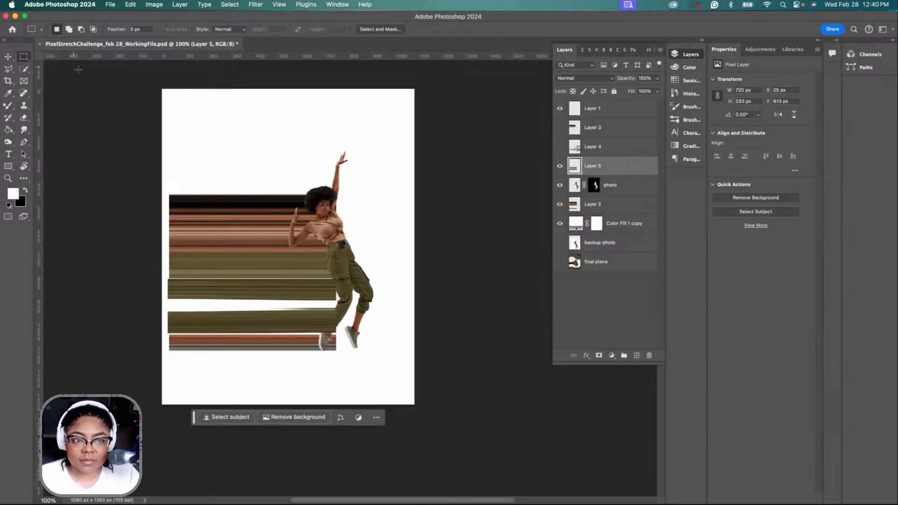
# - Delete the stretched leg strip layer
pyautogui.click(8, 56)
pyautogui.moveTo(333, 307); pyautogui.dragTo(335, 301)
pyautogui.press('BackSpace')
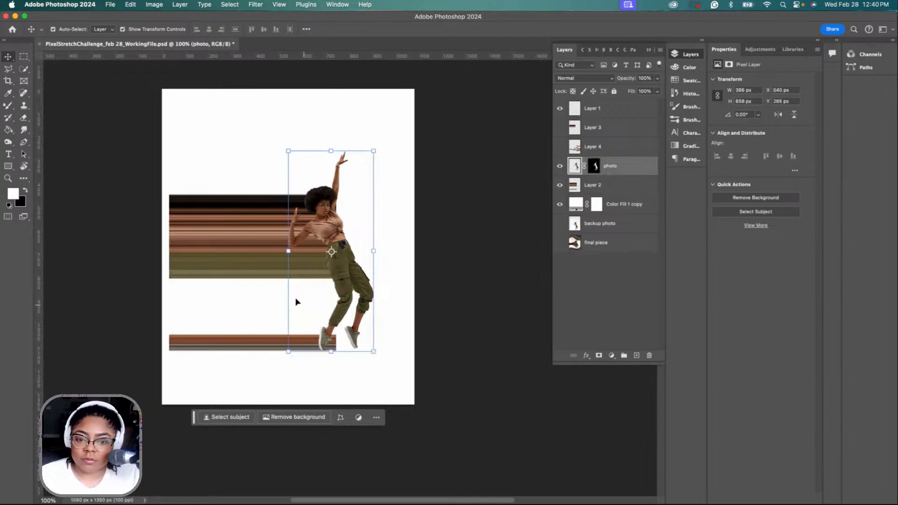
# - Stretch the Layer 2 bands downward to about 778 px high and commit the transform
pyautogui.click(203, 247)
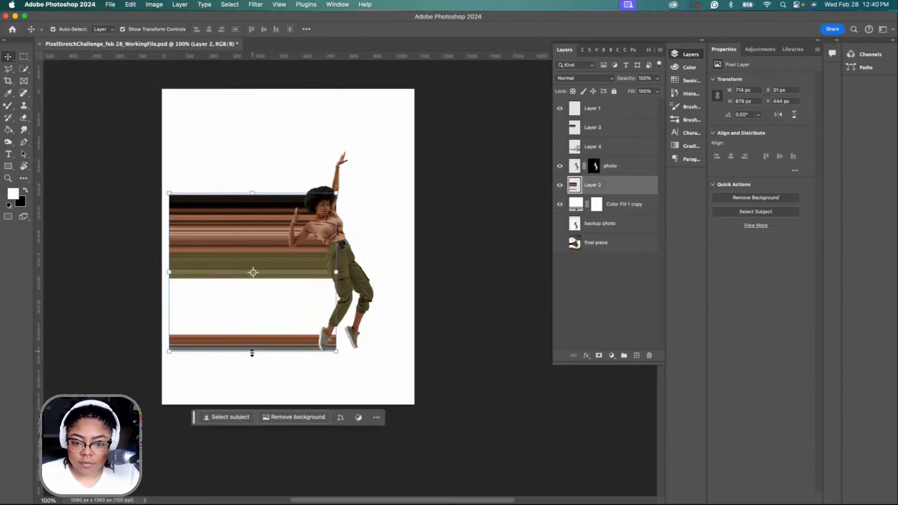
pyautogui.moveTo(252, 352)
pyautogui.mouseDown()
pyautogui.moveTo(257, 414)
pyautogui.moveTo(253, 365)
pyautogui.mouseUp()
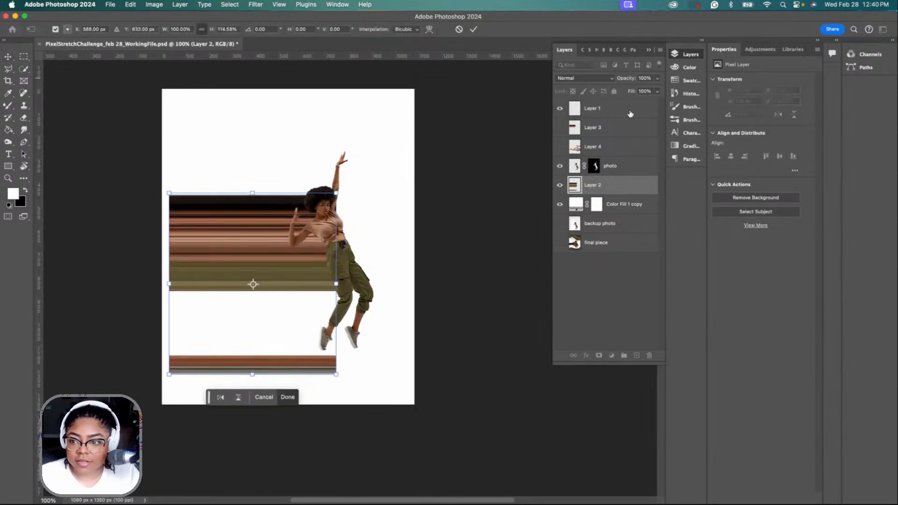
pyautogui.click(474, 29)
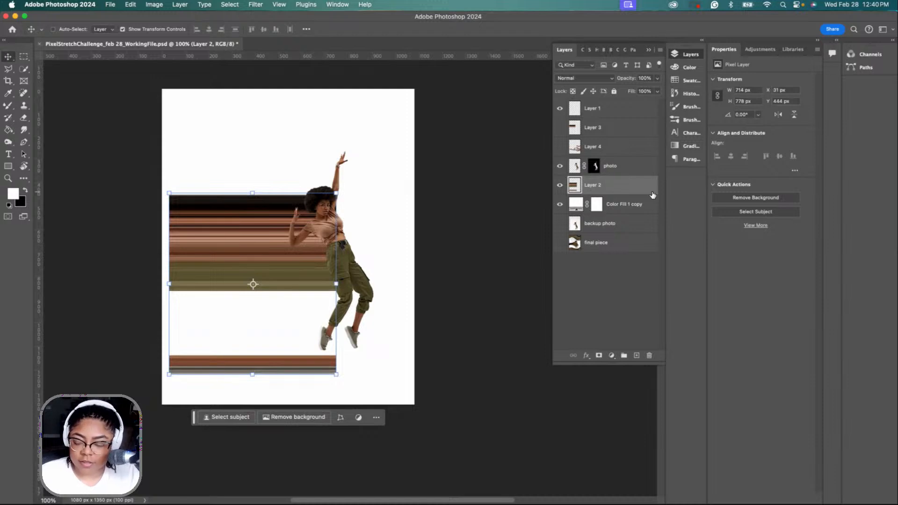
# - Duplicate Layer 2 and stretch the copy downward past the canvas bottom to about 1039 px high
pyautogui.press('super+j')
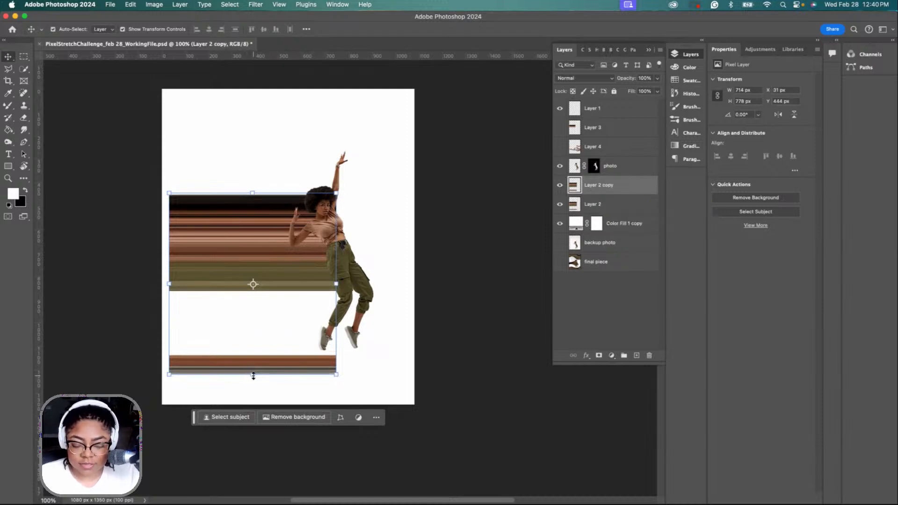
pyautogui.moveTo(253, 376); pyautogui.dragTo(253, 379)
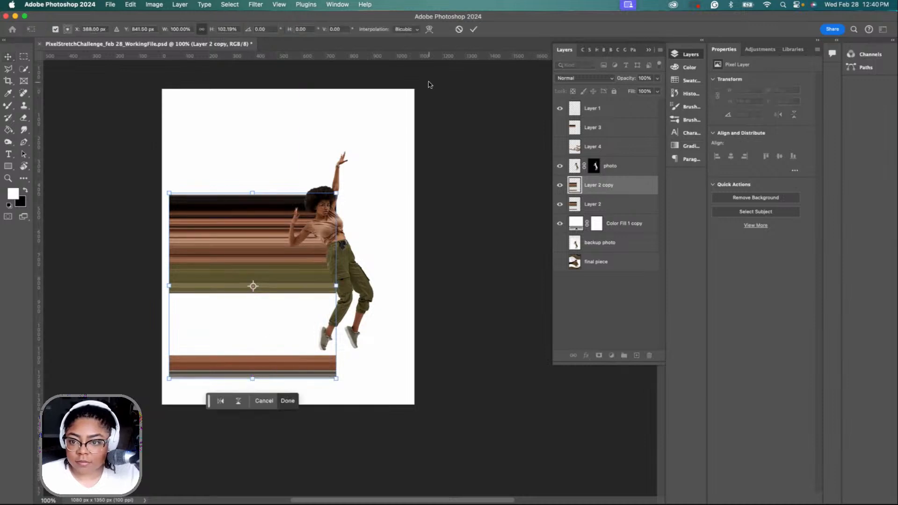
pyautogui.click(473, 31)
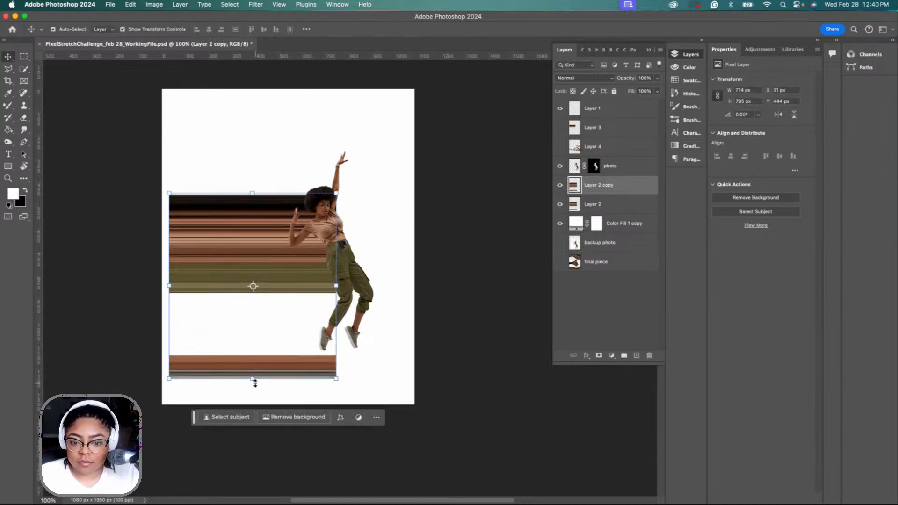
pyautogui.click(253, 379)
pyautogui.moveTo(253, 381); pyautogui.dragTo(245, 435)
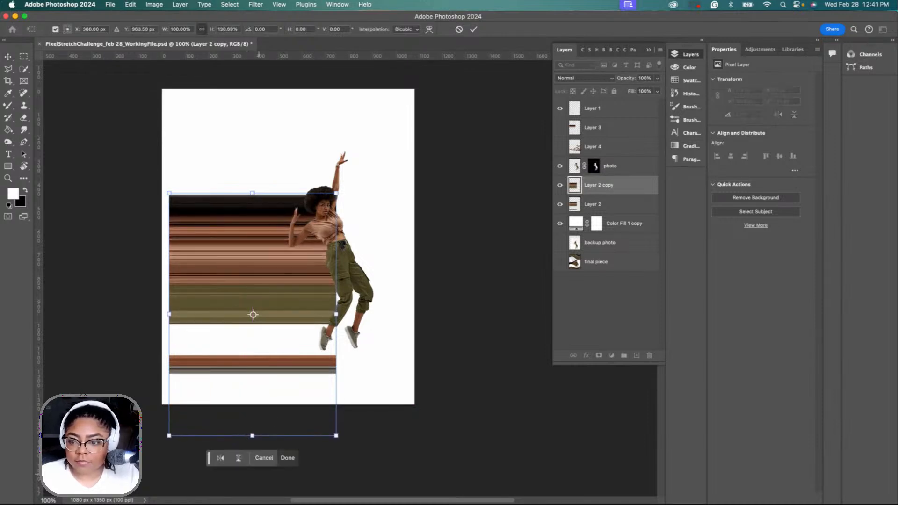
pyautogui.click(474, 29)
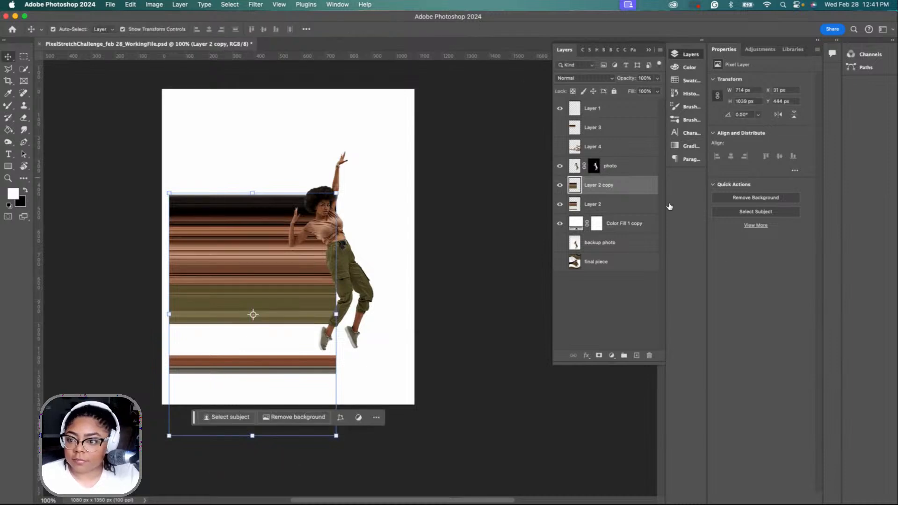
# - Compress the Layer 2 bands upward to about 625 px high so the bottom strip meets the olive bands, and commit the transform
pyautogui.click(147, 347)
pyautogui.click(287, 370)
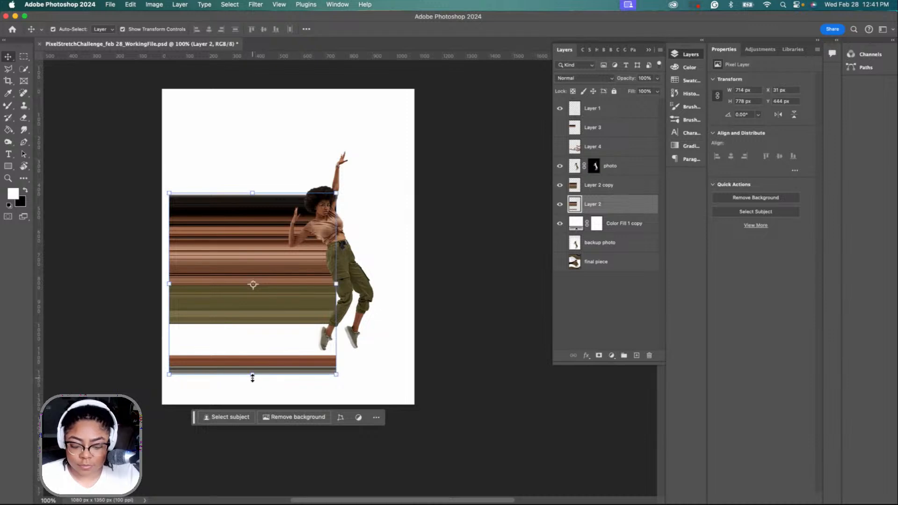
pyautogui.moveTo(253, 377); pyautogui.dragTo(252, 340)
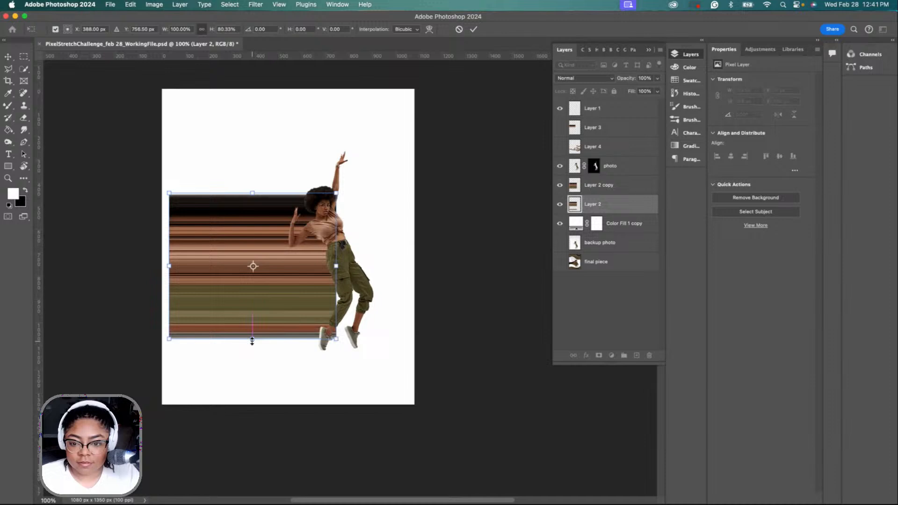
pyautogui.click(620, 182)
pyautogui.click(202, 140)
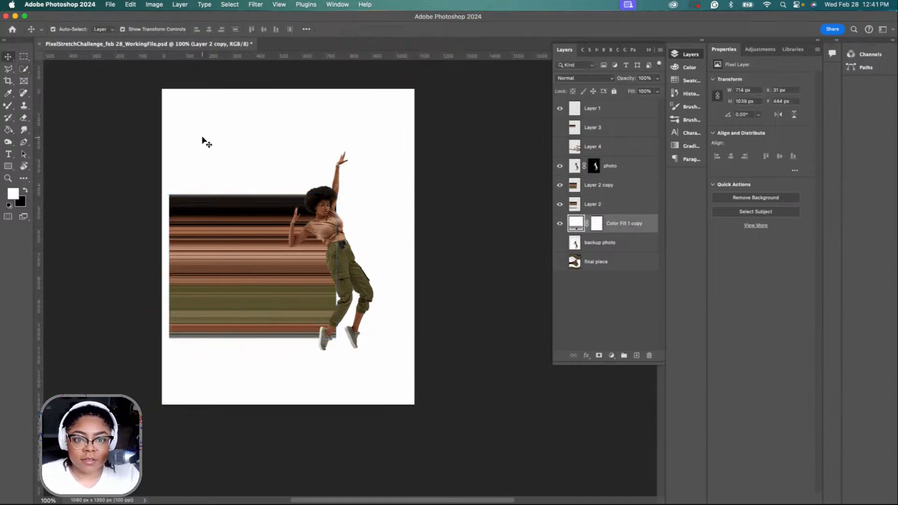
# - Trim Layer 2 copy to its upper bands with a mask from a rectangular selection about 765 by 620 px, and apply the mask
pyautogui.click(23, 56)
pyautogui.moveTo(210, 210); pyautogui.dragTo(388, 354)
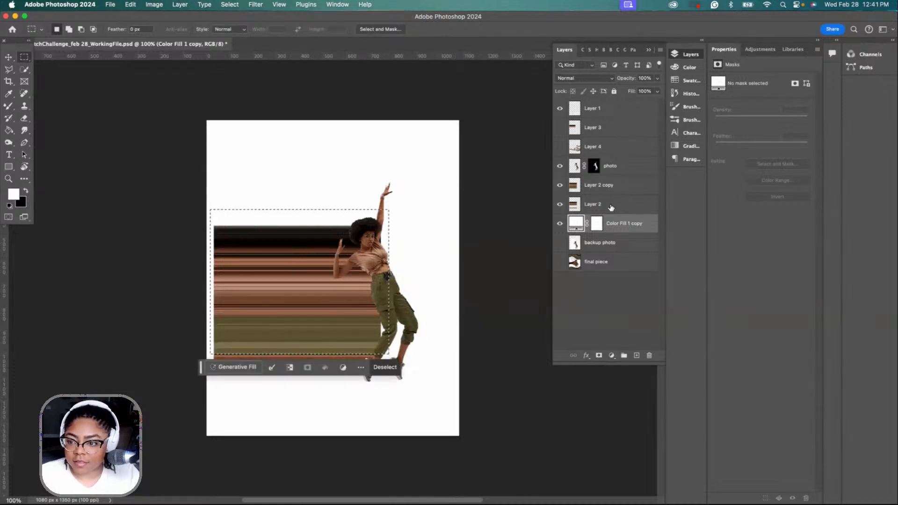
pyautogui.click(612, 187)
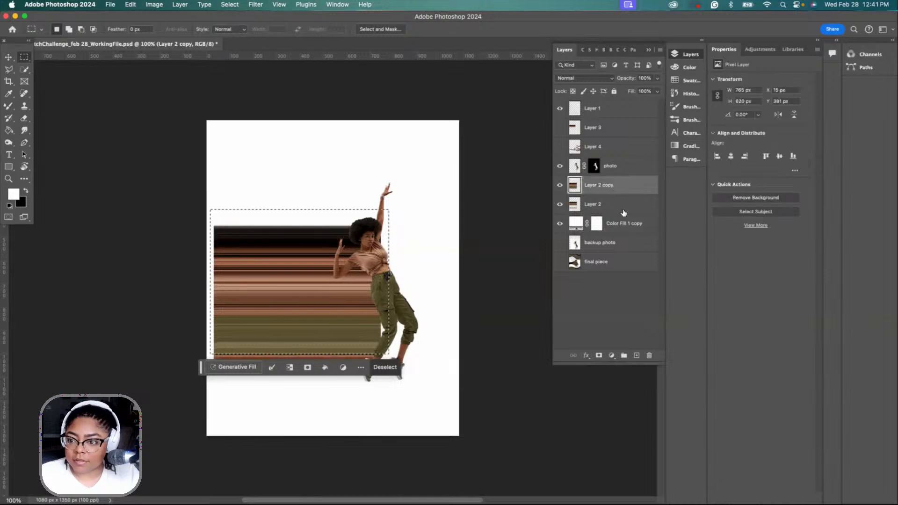
pyautogui.click(601, 356)
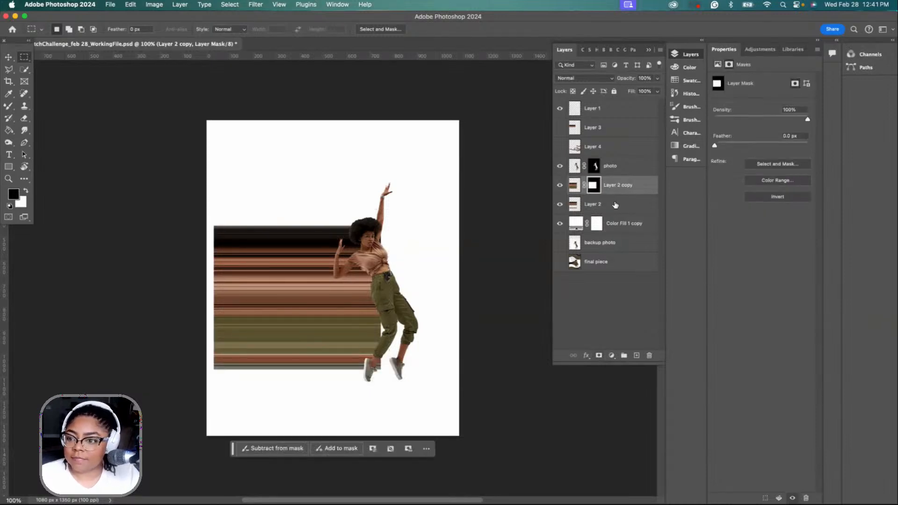
pyautogui.rightClick(595, 186)
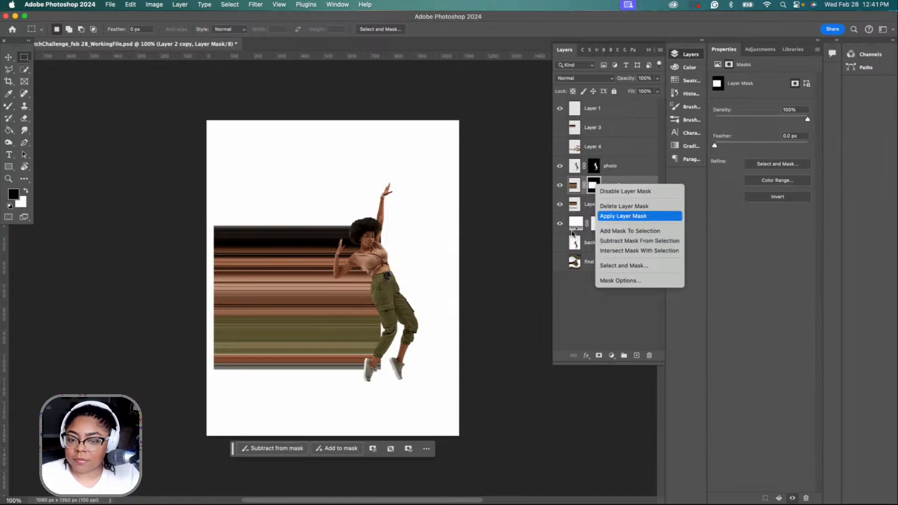
pyautogui.press('Return')
# - Trim Layer 2 to its bottom strip with a mask from a rectangular selection about 766 by 140 px, and apply the mask
pyautogui.click(570, 210)
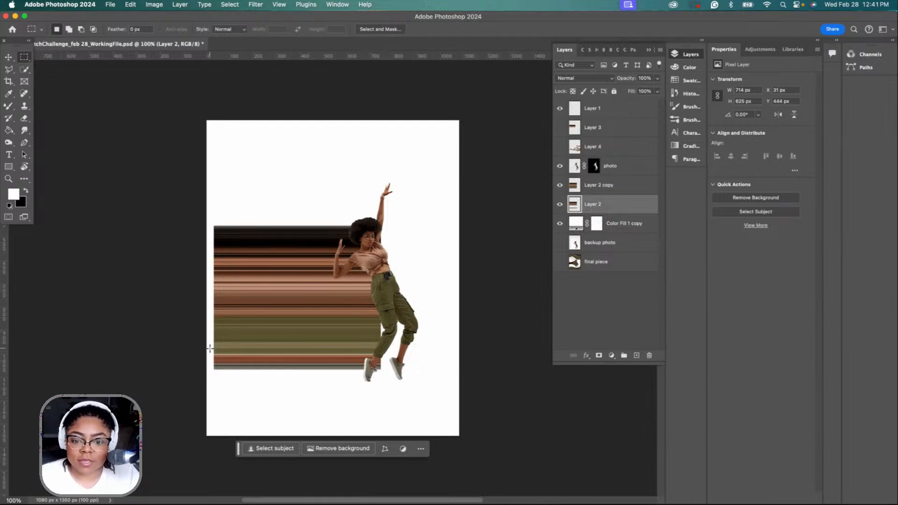
pyautogui.moveTo(210, 348); pyautogui.dragTo(388, 381)
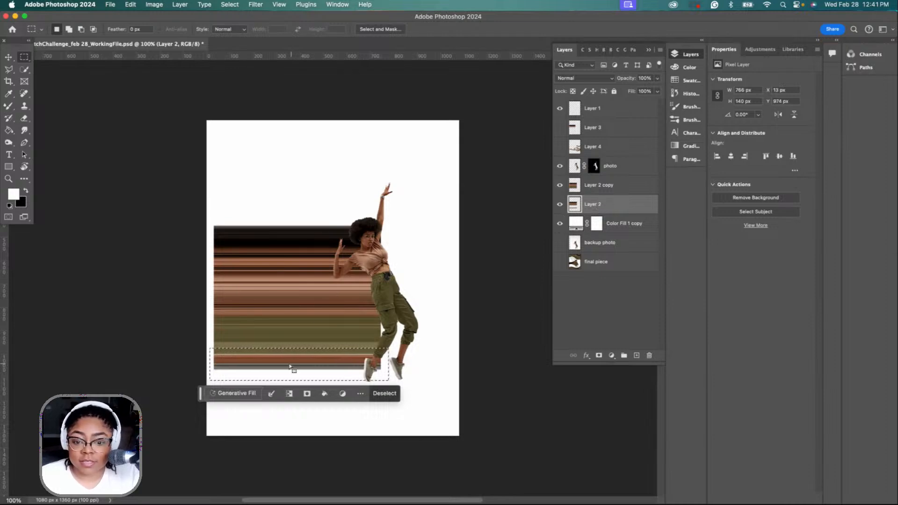
pyautogui.click(599, 356)
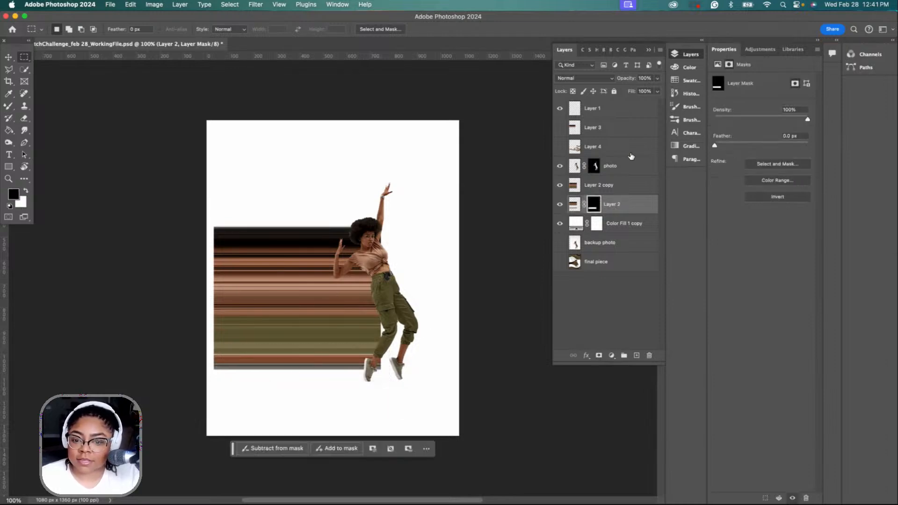
pyautogui.rightClick(595, 203)
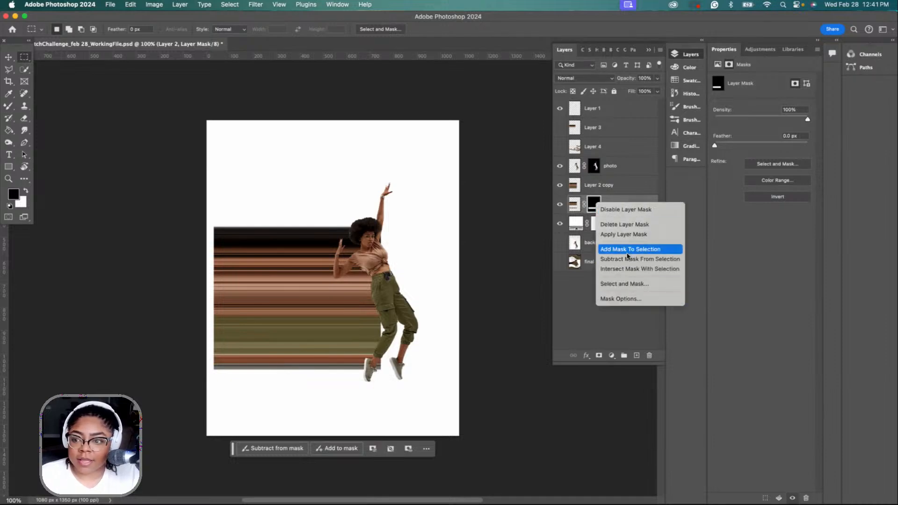
pyautogui.click(623, 234)
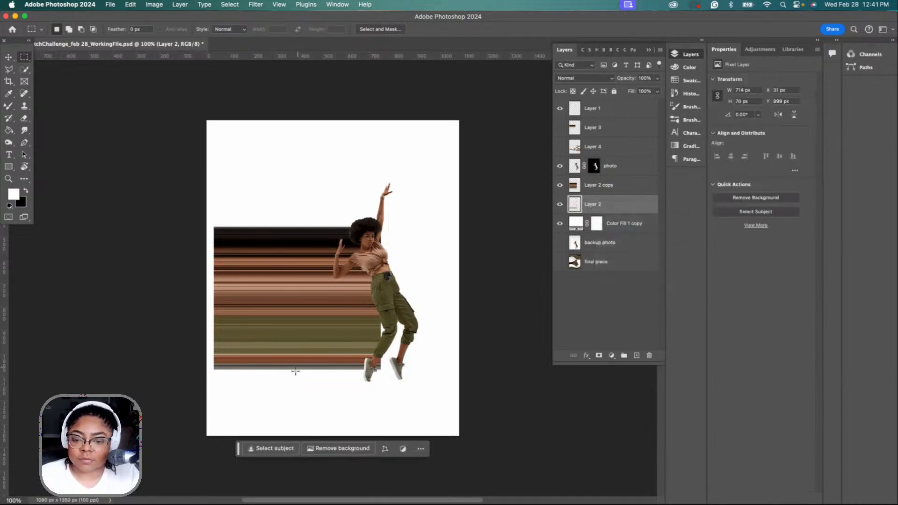
# - Move the bottom strip on Layer 2 slightly up to Y 996 px against the olive bands and deselect it
pyautogui.click(8, 57)
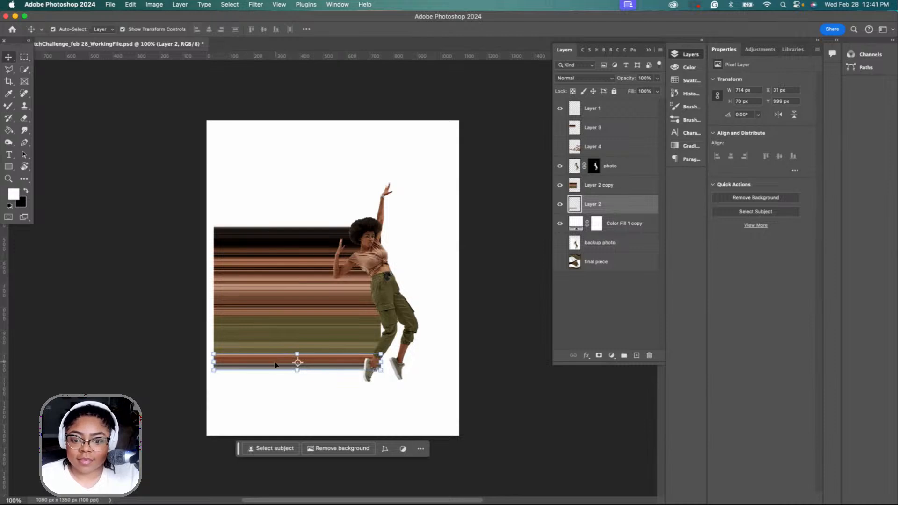
pyautogui.moveTo(275, 364); pyautogui.dragTo(275, 361)
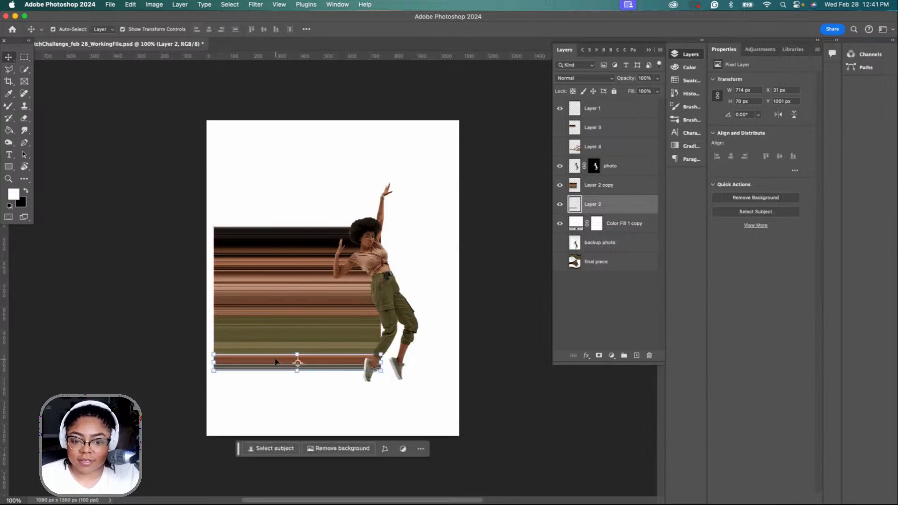
pyautogui.press('Up')
pyautogui.press('Up')
pyautogui.press('Up')
pyautogui.press('Up')
pyautogui.press('Up')
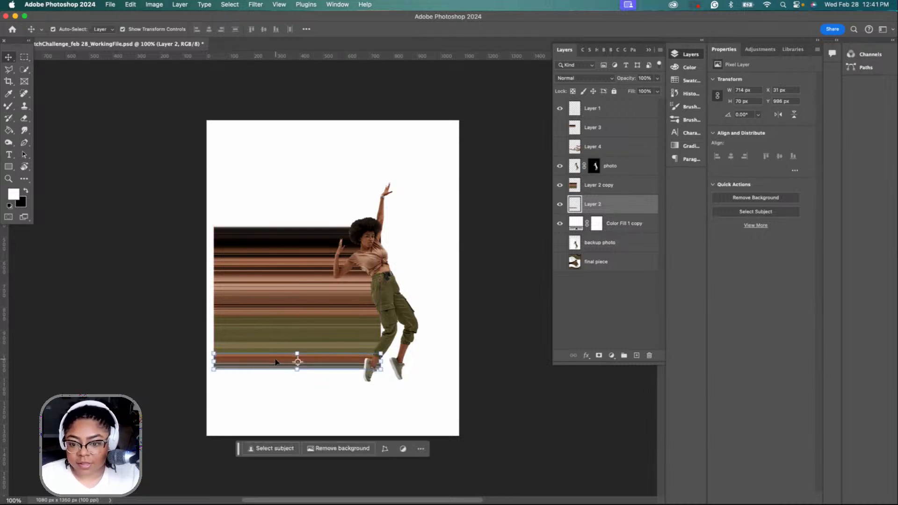
pyautogui.click(431, 245)
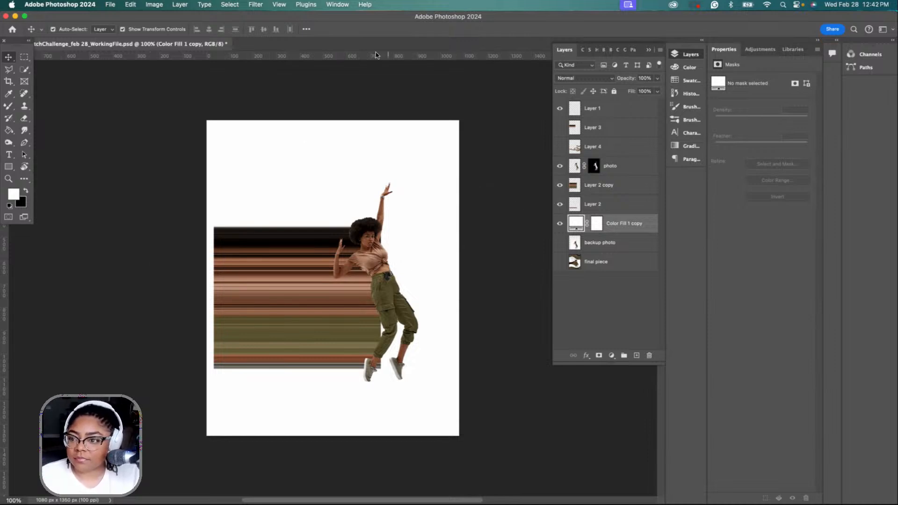
# - Merge Layer 2 copy and Layer 2 into one layer
pyautogui.click(24, 58)
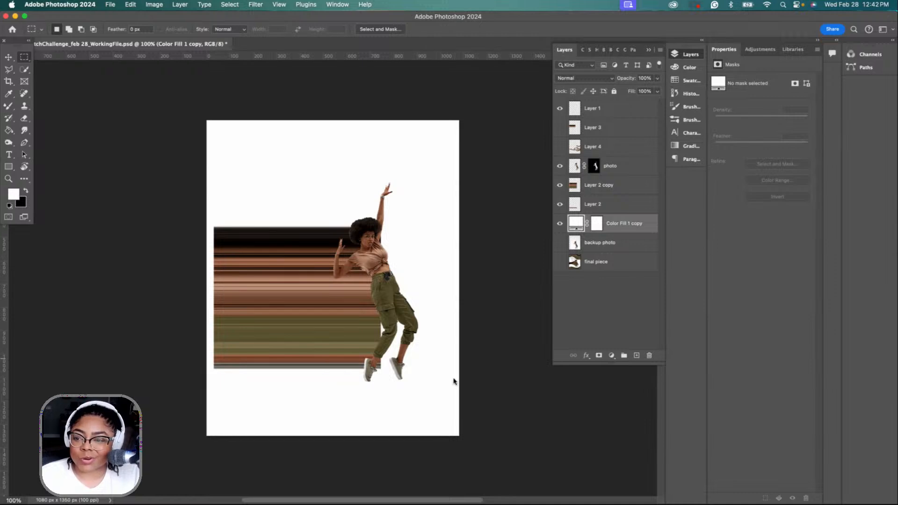
pyautogui.click(622, 185)
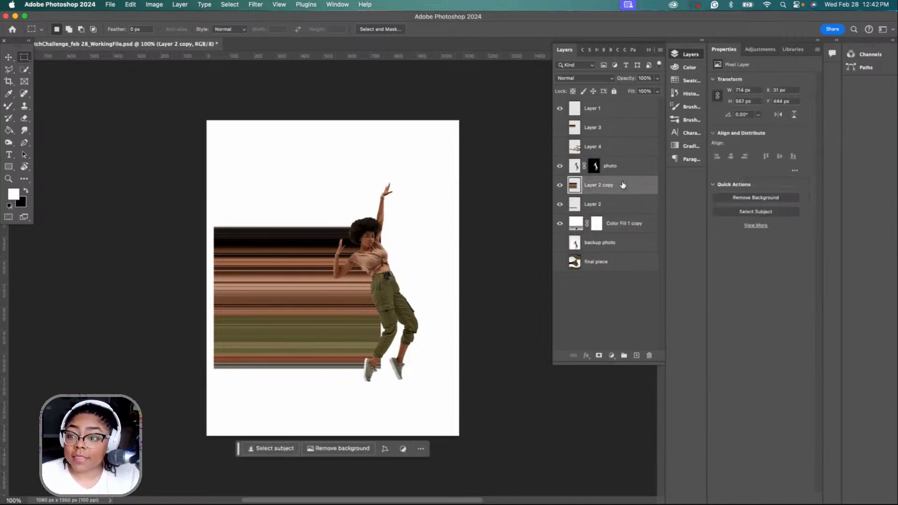
pyautogui.rightClick(625, 185)
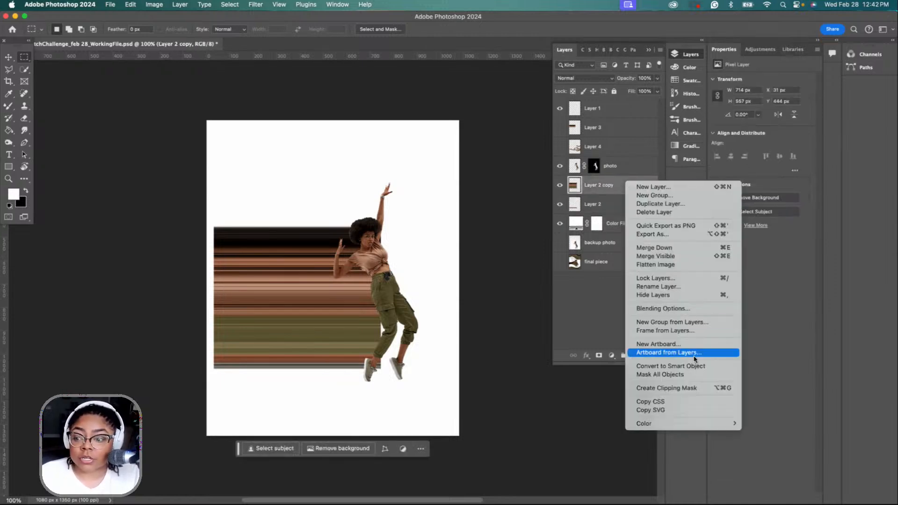
pyautogui.click(613, 206)
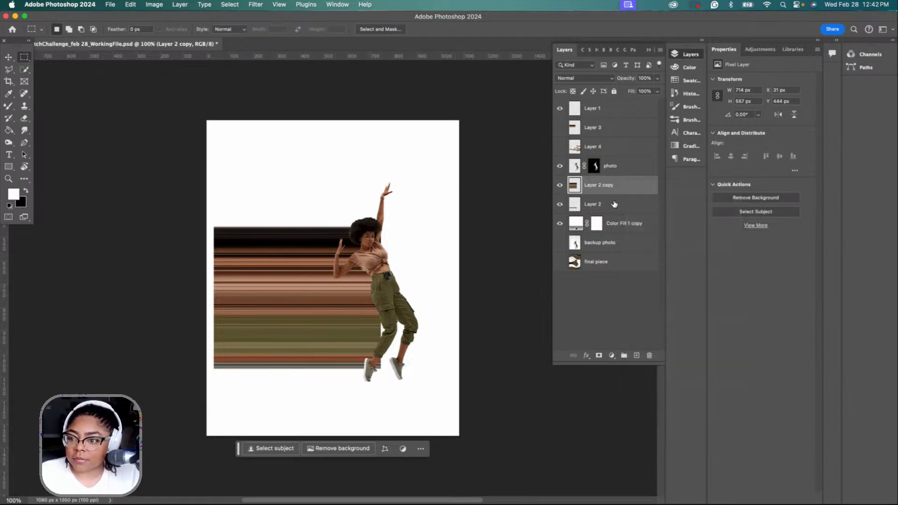
pyautogui.keyDown('shift'); pyautogui.click(616, 205); pyautogui.keyUp('shift')
pyautogui.rightClick(615, 202)
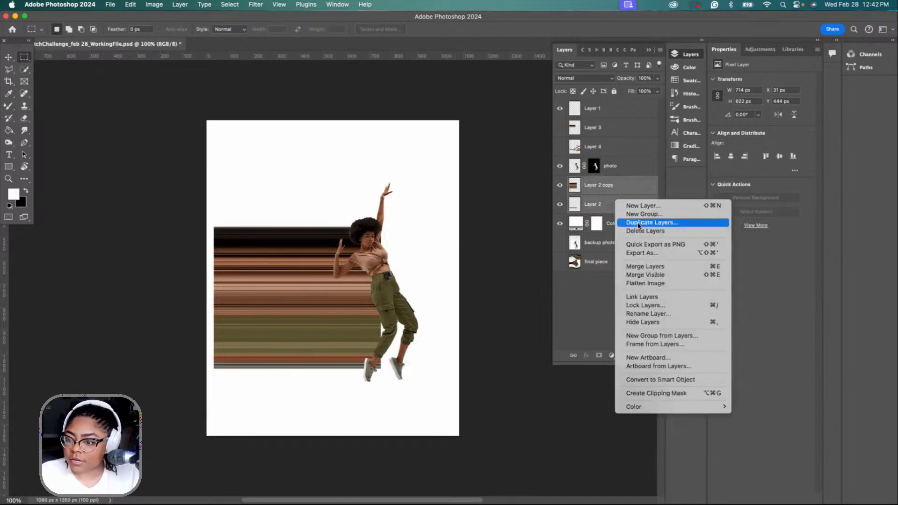
pyautogui.click(645, 266)
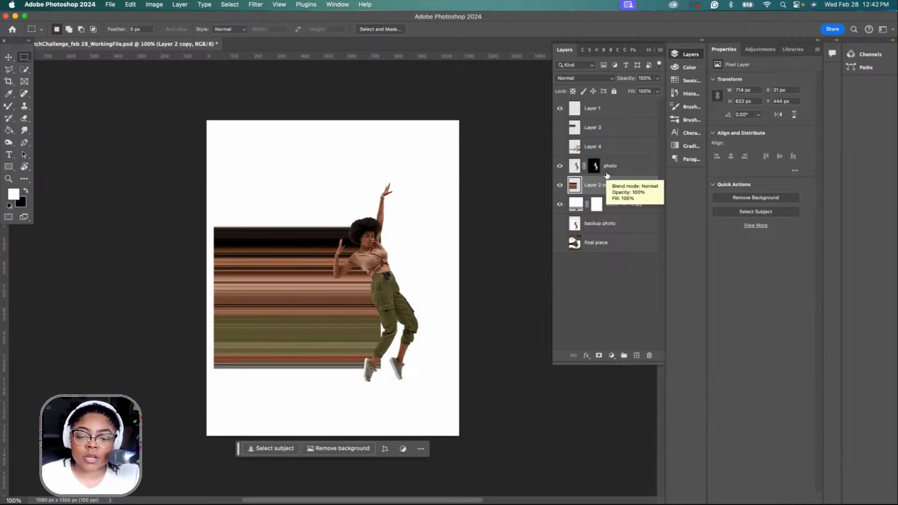
# - Stretch the merged bands leftward to the canvas edge, about 745 px wide, and commit the transform
pyautogui.press('v')
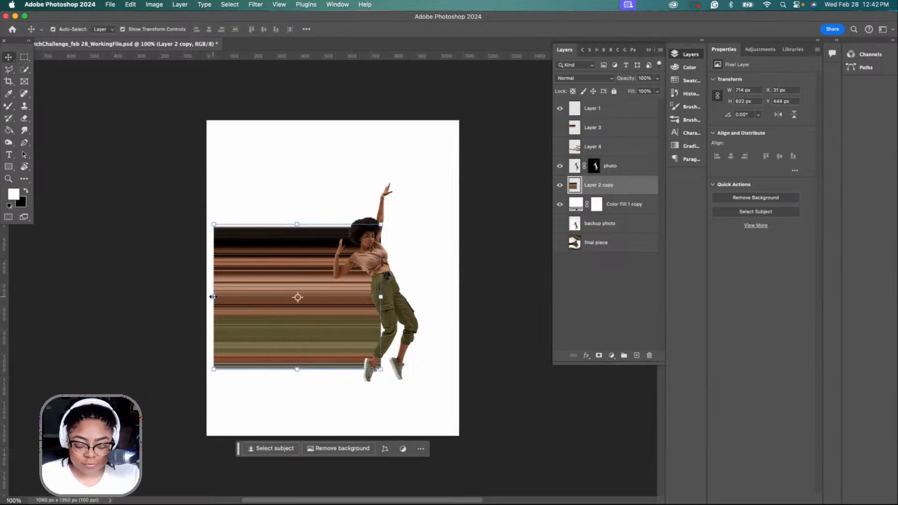
pyautogui.moveTo(213, 296); pyautogui.dragTo(207, 296)
pyautogui.click(473, 29)
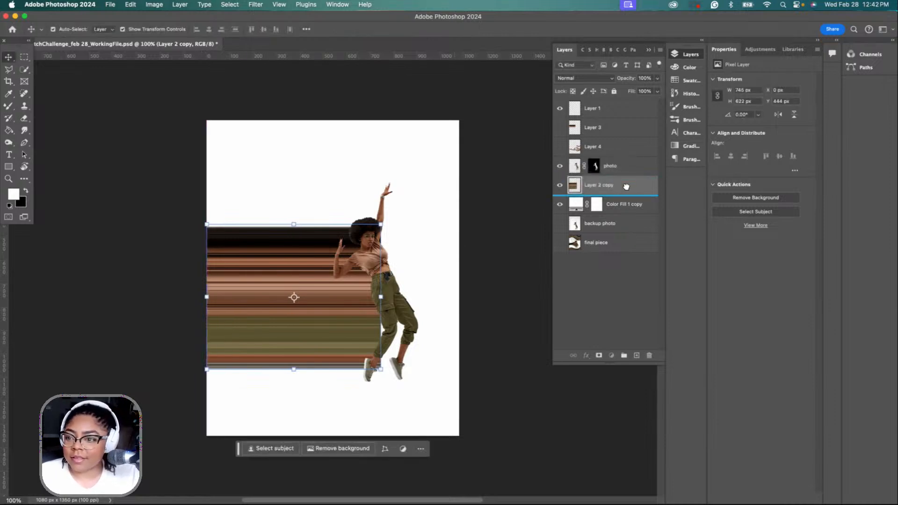
pyautogui.click(627, 151)
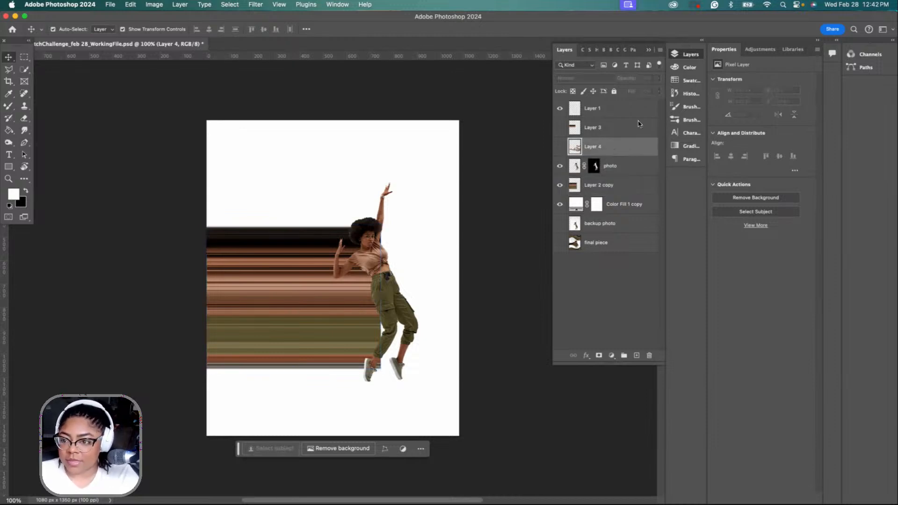
# - Move the merged bands right behind the dancer and stretch them back to the left canvas edge, about 779 px wide
pyautogui.moveTo(261, 296); pyautogui.dragTo(274, 294)
pyautogui.moveTo(213, 297); pyautogui.dragTo(206, 297)
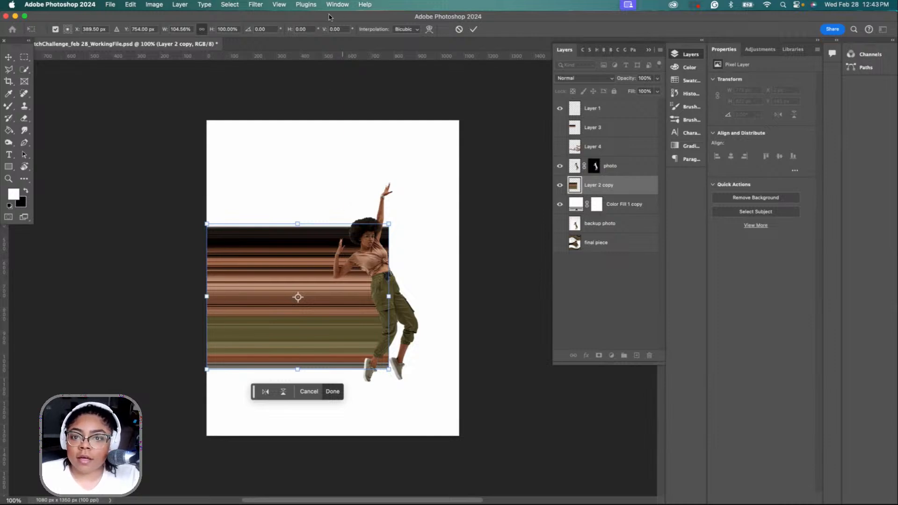
pyautogui.click(473, 29)
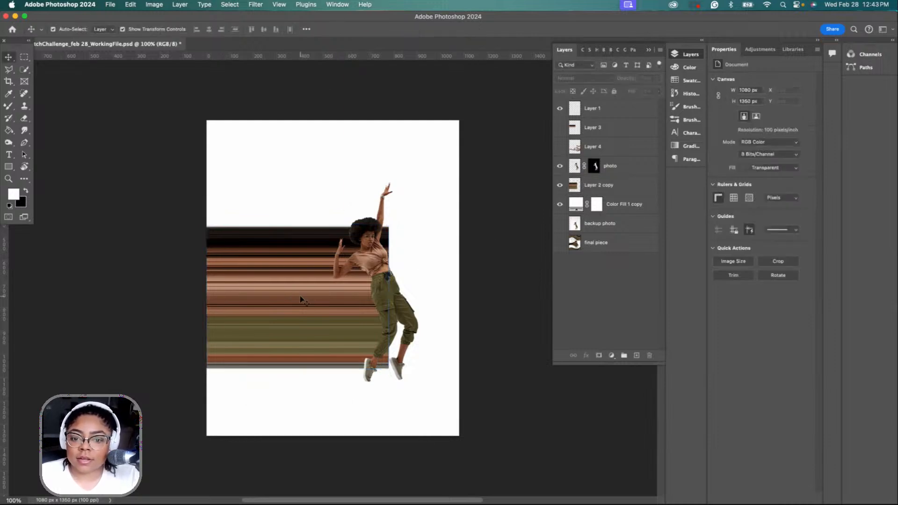
pyautogui.click(302, 300)
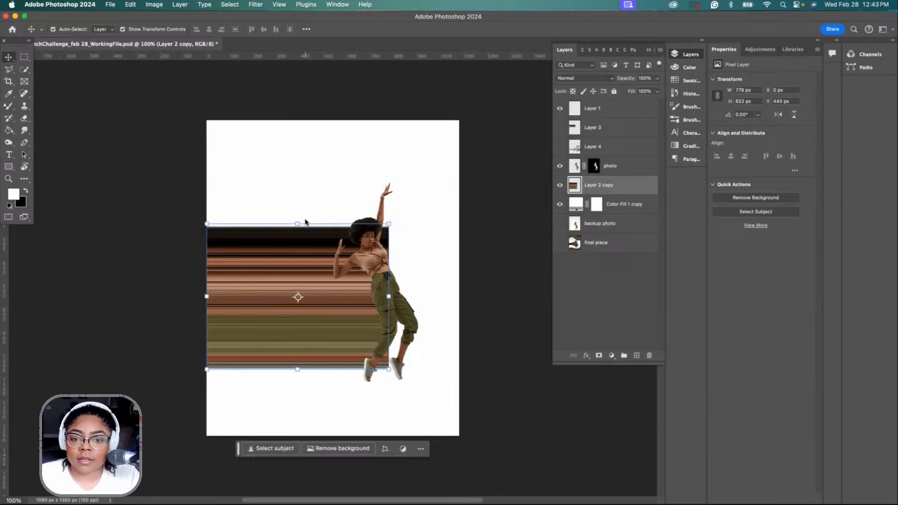
# - Start the Twirl distort filter on the merged bands with an angle of -90
pyautogui.click(257, 7)
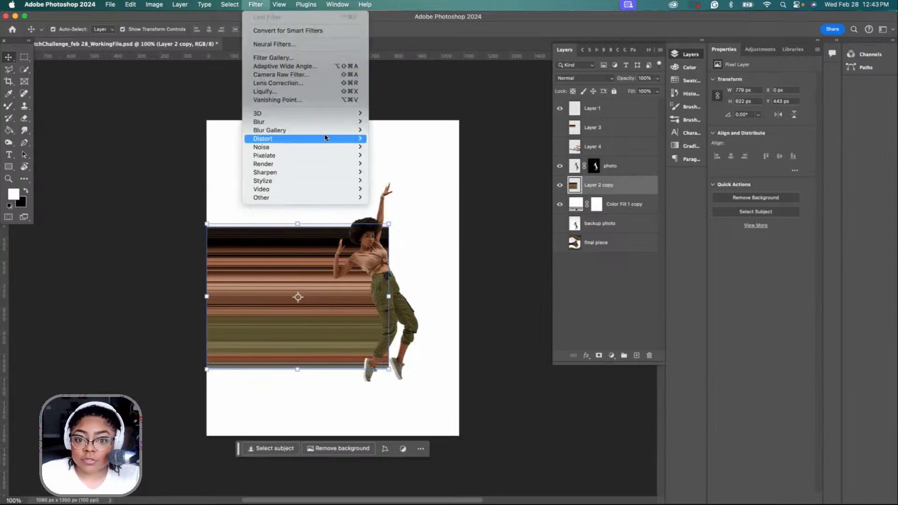
pyautogui.moveTo(324, 137)
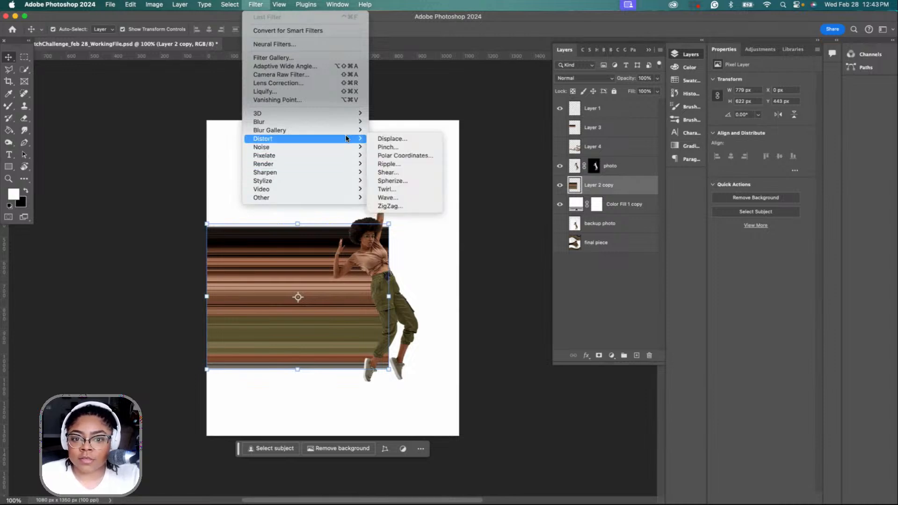
pyautogui.click(405, 189)
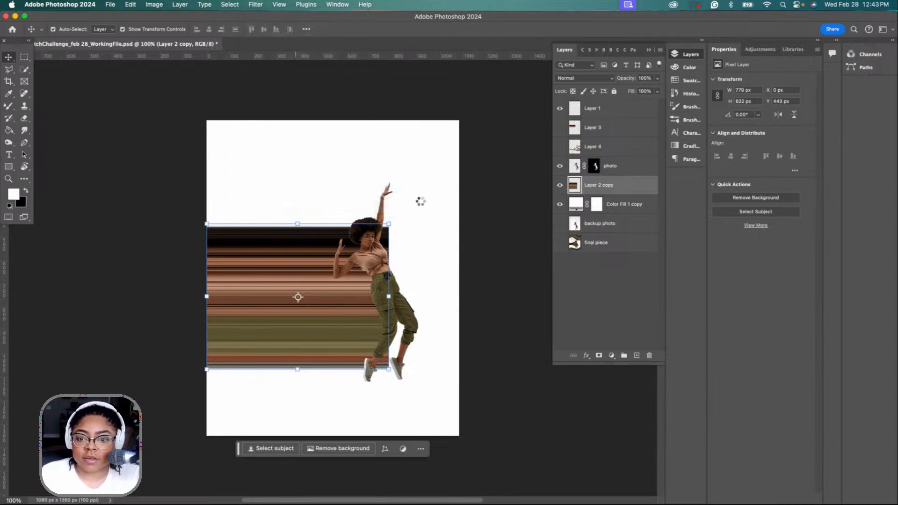
pyautogui.moveTo(499, 284)
pyautogui.mouseDown()
pyautogui.moveTo(517, 264)
pyautogui.moveTo(491, 285)
pyautogui.mouseUp()
pyautogui.moveTo(490, 229); pyautogui.dragTo(491, 224)
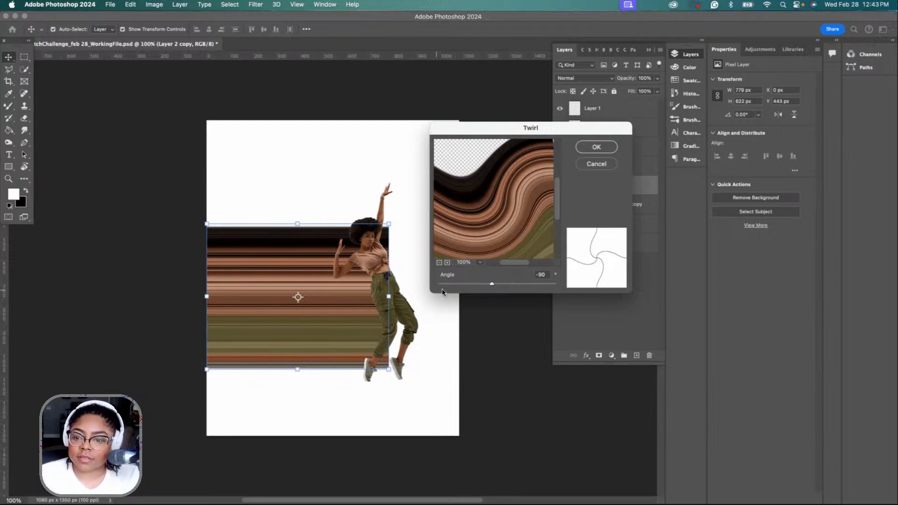
# - Set the Twirl angle to about -116 and apply the filter to the merged bands
pyautogui.press('super+equal')
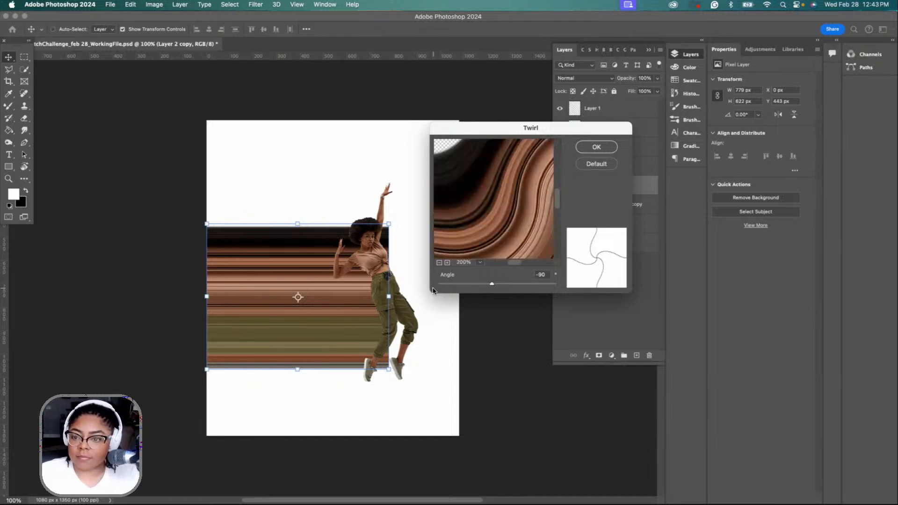
pyautogui.press('super+minus')
pyautogui.press('super+minus')
pyautogui.press('super+minus')
pyautogui.press('super+minus')
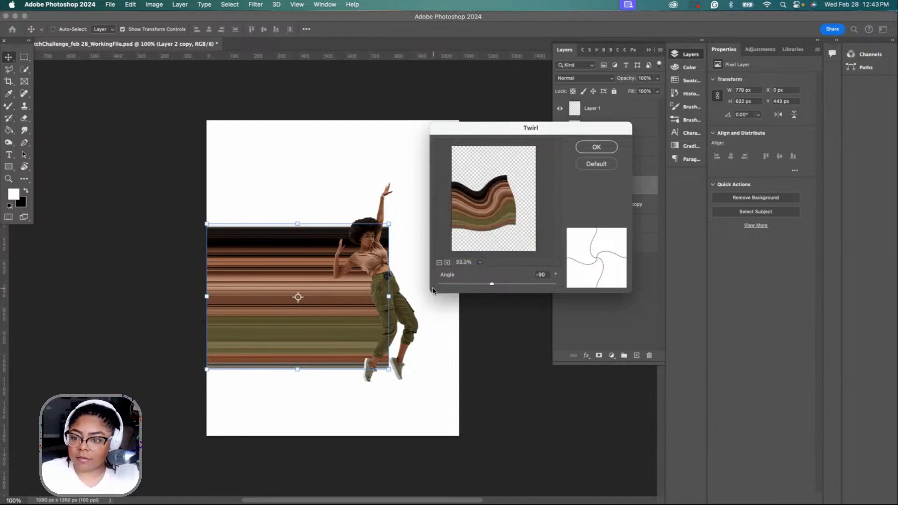
pyautogui.moveTo(491, 286)
pyautogui.mouseDown()
pyautogui.moveTo(503, 283)
pyautogui.moveTo(496, 306)
pyautogui.moveTo(482, 299)
pyautogui.moveTo(492, 284)
pyautogui.mouseUp()
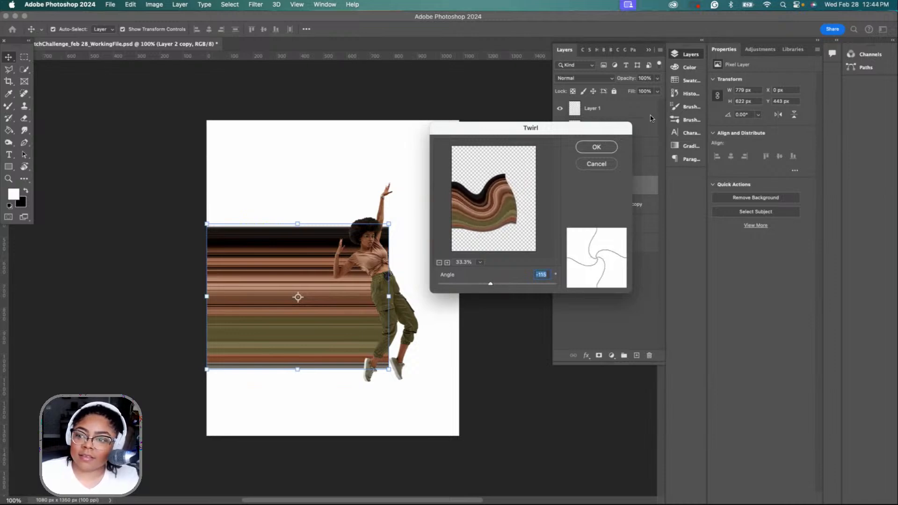
pyautogui.click(599, 147)
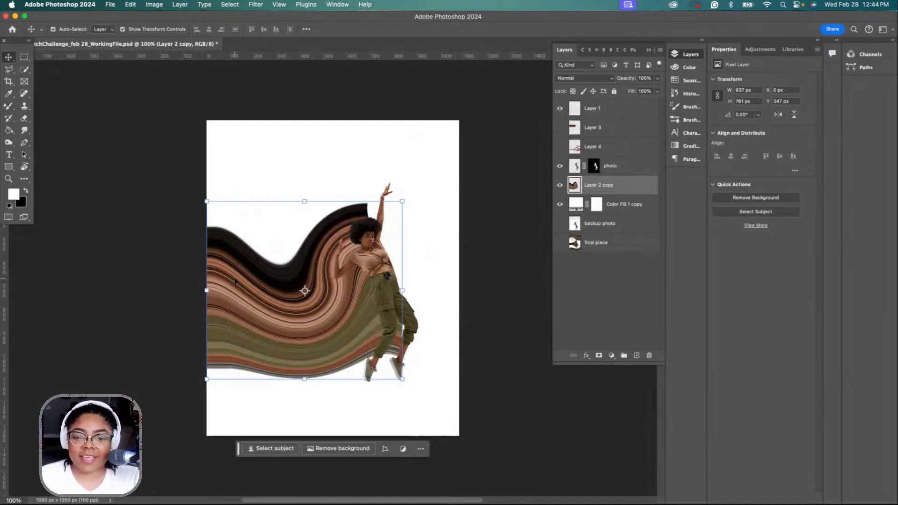
# - Warp the twirled bands, pulling their upper-left corner outside the canvas and arching the lower-left edge upward
pyautogui.rightClick(244, 267)
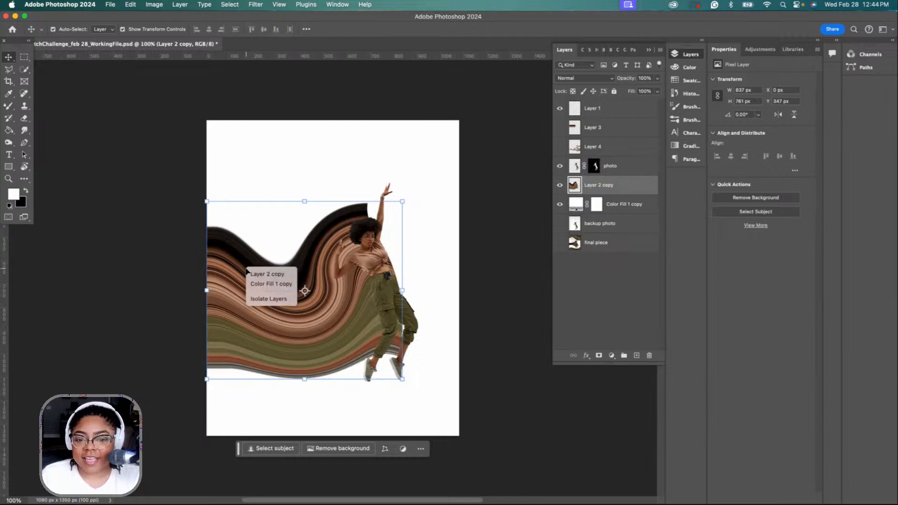
pyautogui.click(222, 249)
pyautogui.press('super+t')
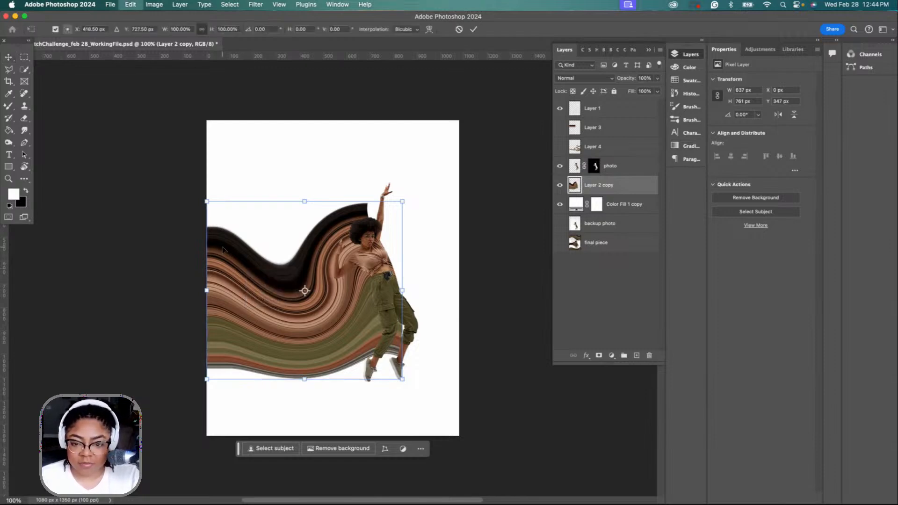
pyautogui.rightClick(302, 256)
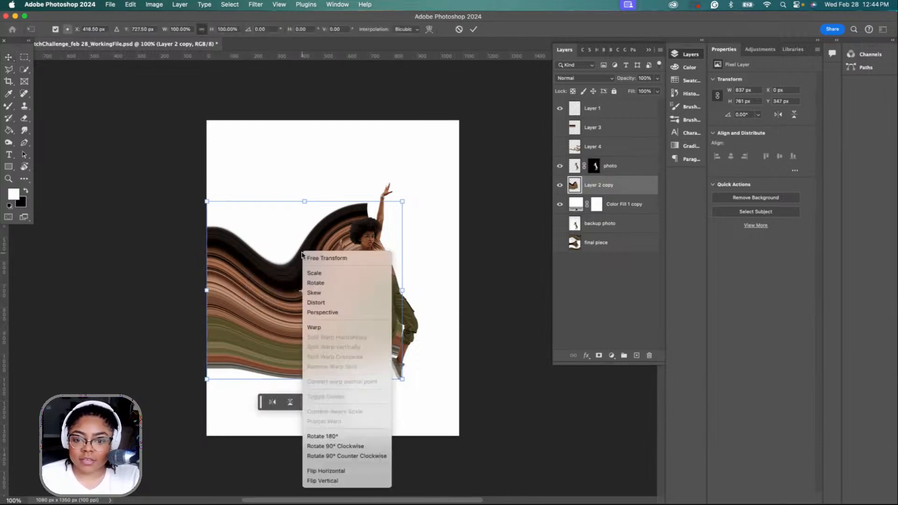
pyautogui.click(324, 327)
pyautogui.moveTo(403, 204)
pyautogui.mouseDown()
pyautogui.moveTo(421, 193)
pyautogui.moveTo(412, 210)
pyautogui.mouseUp()
pyautogui.moveTo(204, 201); pyautogui.dragTo(154, 145)
pyautogui.moveTo(277, 378); pyautogui.dragTo(231, 297)
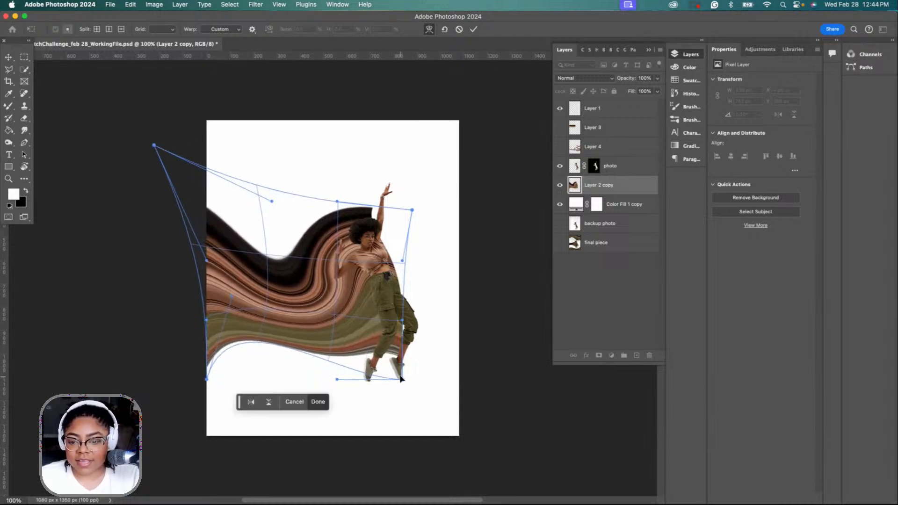
# - Pull the warp's lower-right corner below the dancer's feet, lower the upper-right corner, and adjust the edge handles behind her legs
pyautogui.moveTo(400, 379); pyautogui.dragTo(355, 421)
pyautogui.moveTo(411, 210); pyautogui.dragTo(425, 237)
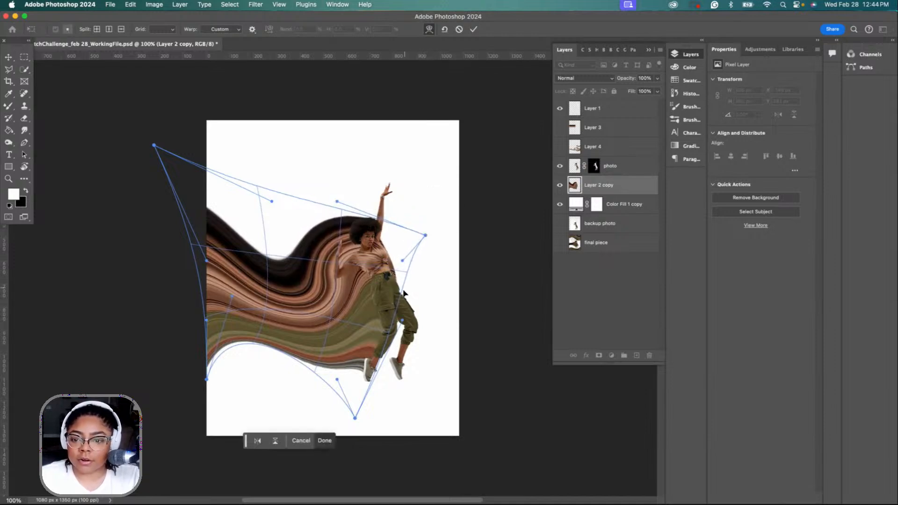
pyautogui.moveTo(405, 266); pyautogui.dragTo(391, 267)
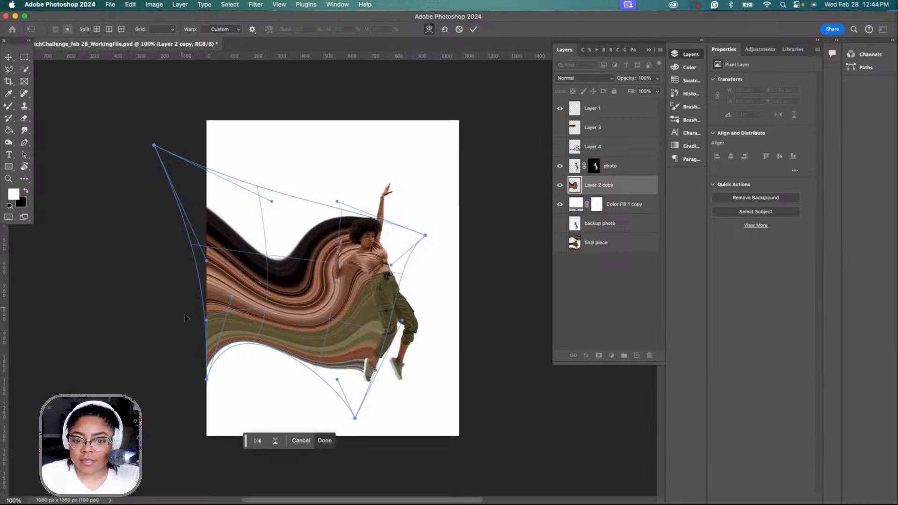
pyautogui.moveTo(201, 318); pyautogui.dragTo(185, 320)
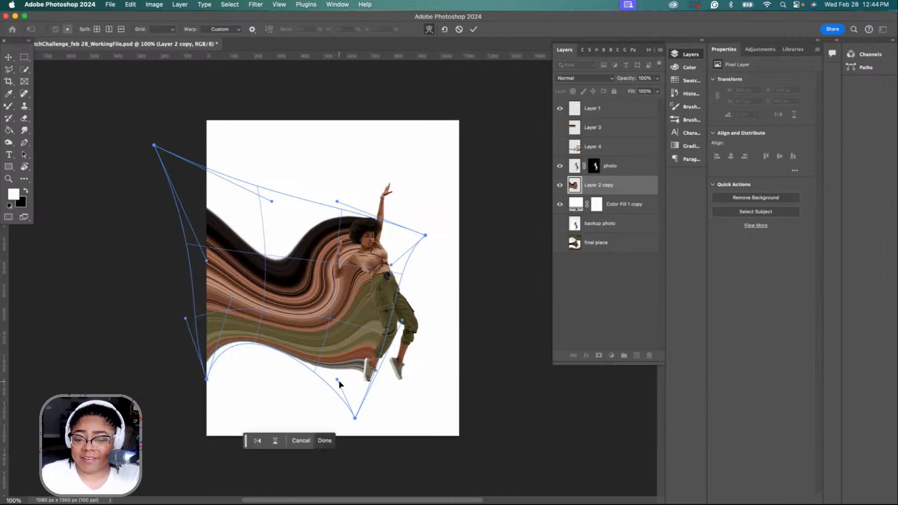
pyautogui.moveTo(336, 380); pyautogui.dragTo(333, 383)
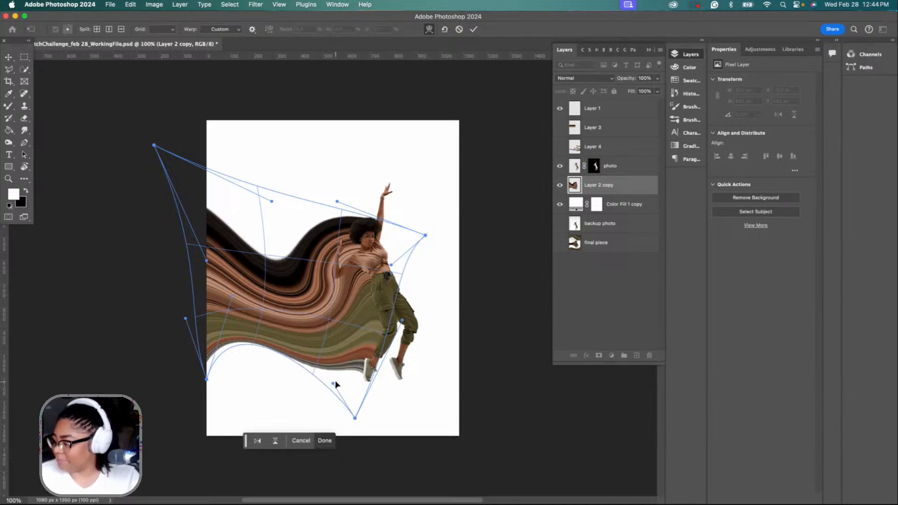
pyautogui.moveTo(333, 384); pyautogui.dragTo(320, 402)
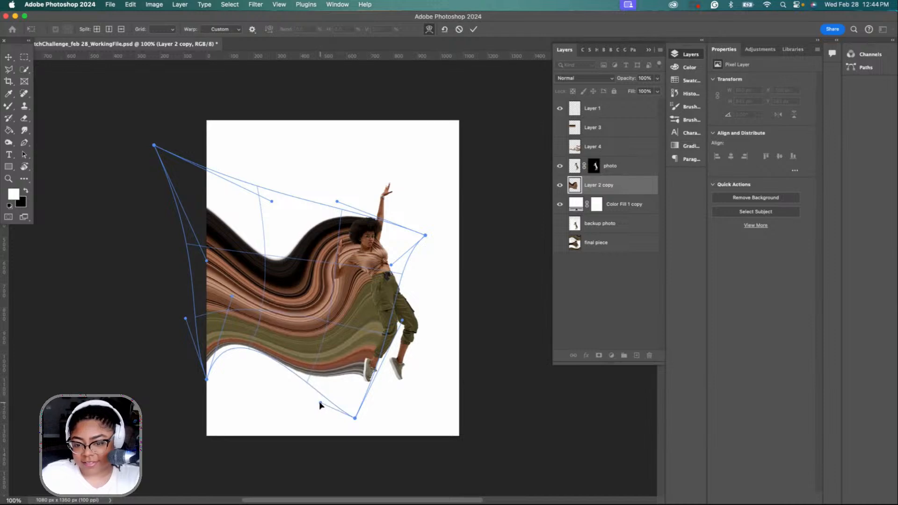
# - Fine-tune the warp's interior and lower edge so the bands curve smoothly into the dancer's legs
pyautogui.moveTo(239, 348); pyautogui.dragTo(242, 341)
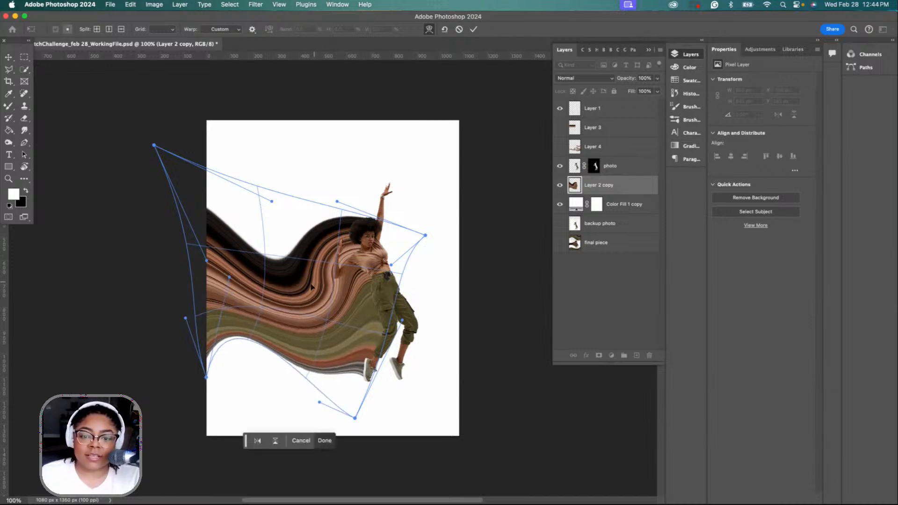
pyautogui.moveTo(264, 297); pyautogui.dragTo(274, 297)
pyautogui.moveTo(320, 328); pyautogui.dragTo(326, 327)
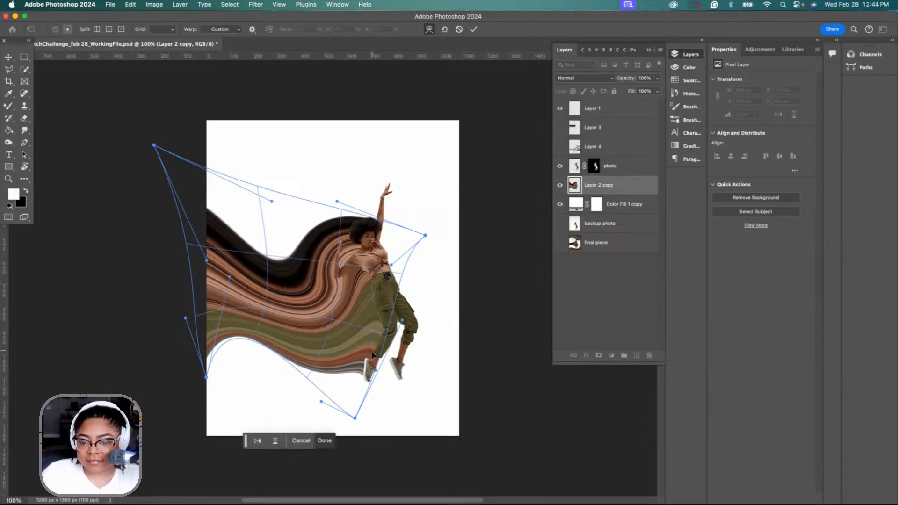
pyautogui.moveTo(371, 367); pyautogui.dragTo(376, 370)
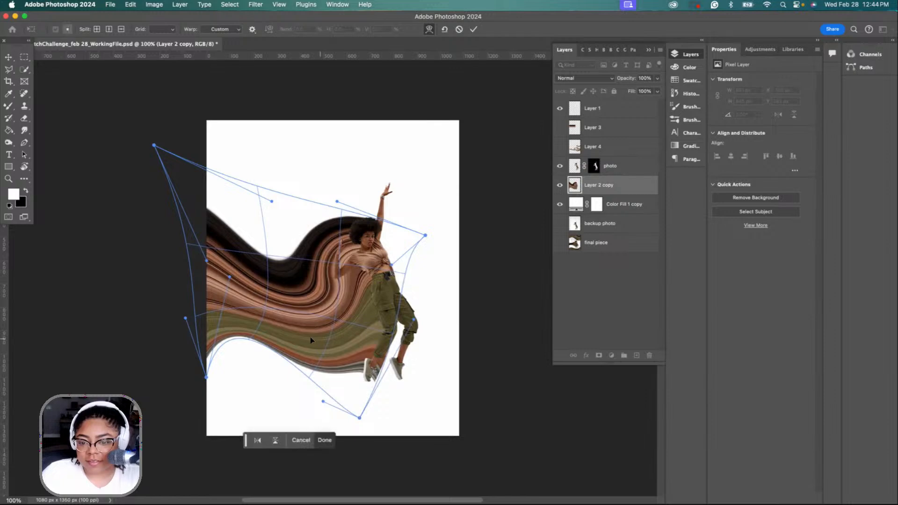
pyautogui.moveTo(310, 337); pyautogui.dragTo(318, 337)
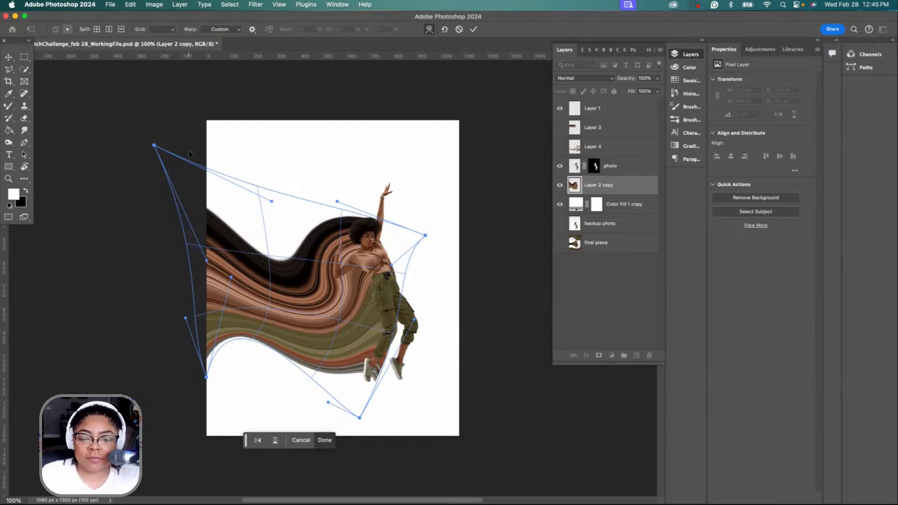
# - Lower the warp's upper-left corner to flatten the black band at the canvas edge, then commit the warp and deselect
pyautogui.moveTo(156, 149); pyautogui.dragTo(161, 135)
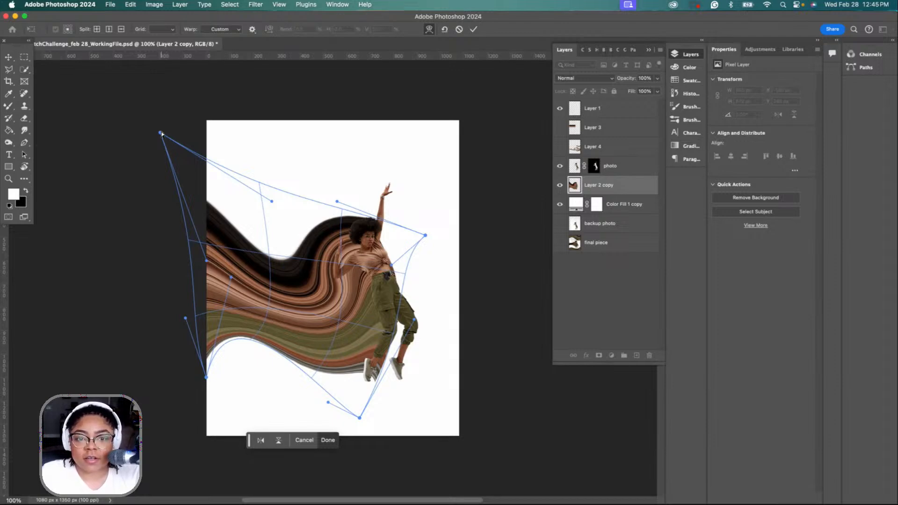
pyautogui.moveTo(161, 134); pyautogui.dragTo(166, 232)
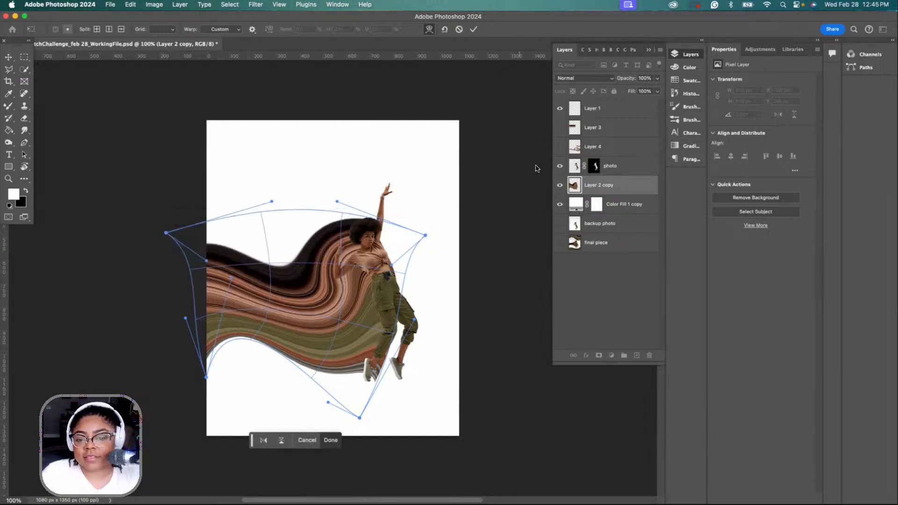
pyautogui.click(474, 29)
pyautogui.click(510, 329)
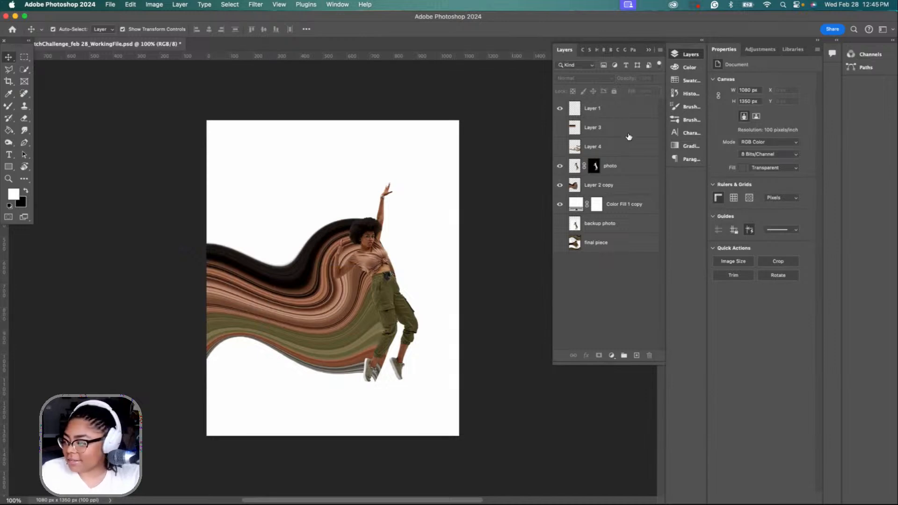
# - Add a layer mask to Layer 2 copy and choose the regular Brush Tool instead of the Mixer Brush
pyautogui.click(615, 186)
pyautogui.click(598, 355)
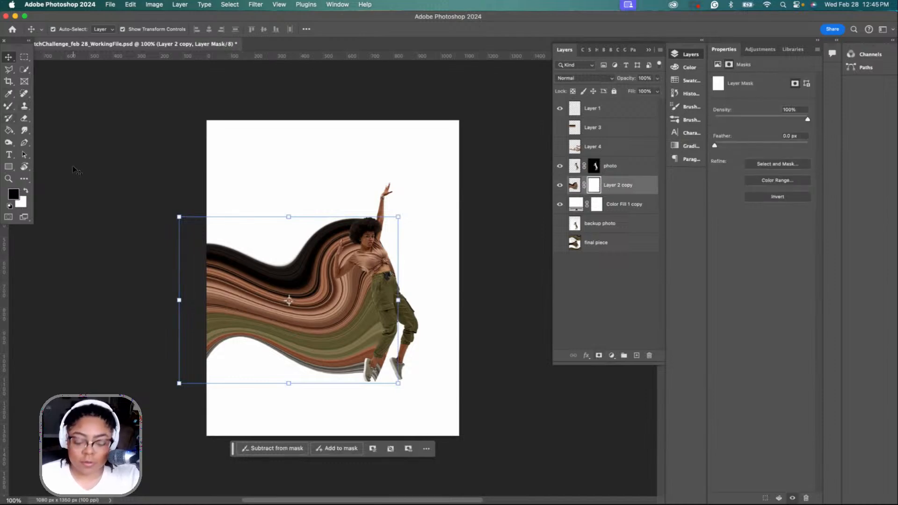
pyautogui.press('b')
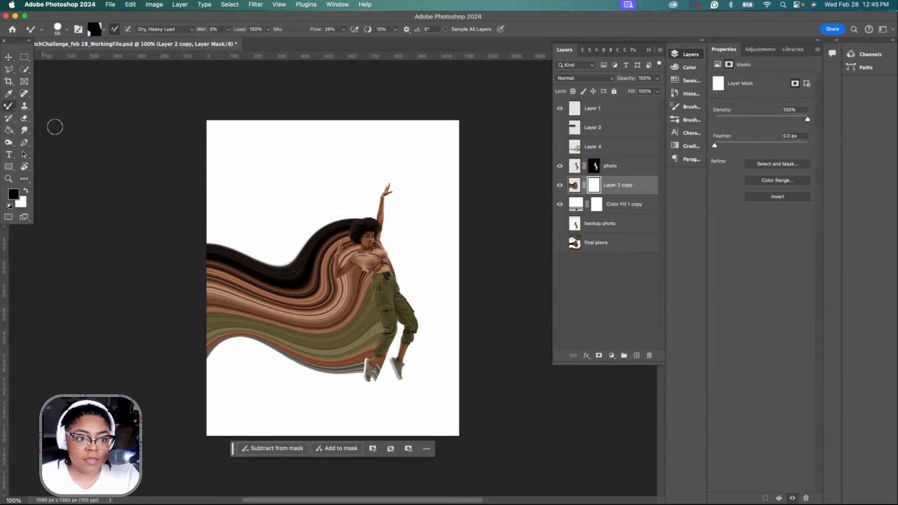
pyautogui.click(67, 30)
pyautogui.click(65, 31)
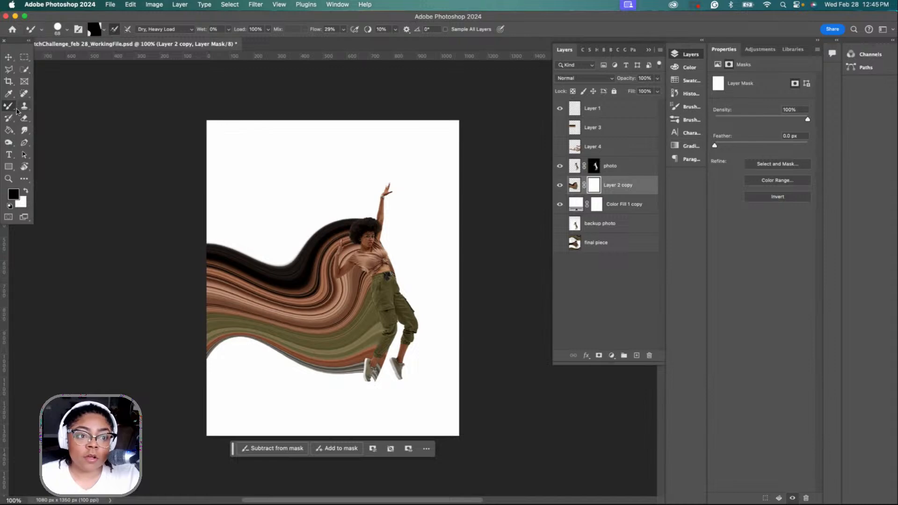
pyautogui.click(42, 30)
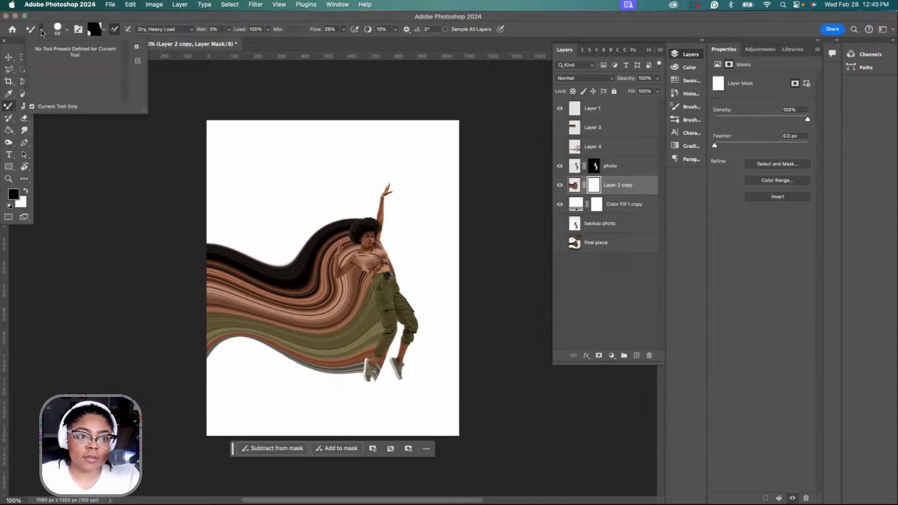
pyautogui.click(42, 32)
pyautogui.click(41, 31)
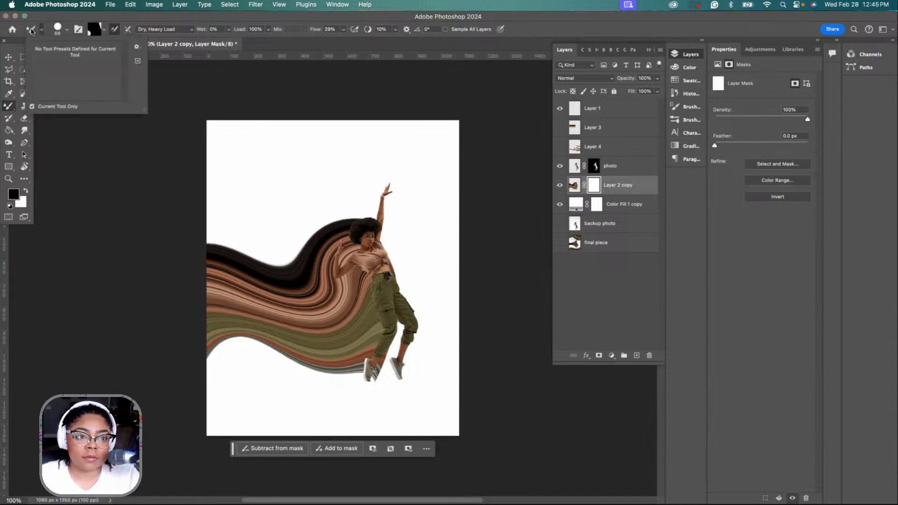
pyautogui.rightClick(30, 31)
pyautogui.click(29, 33)
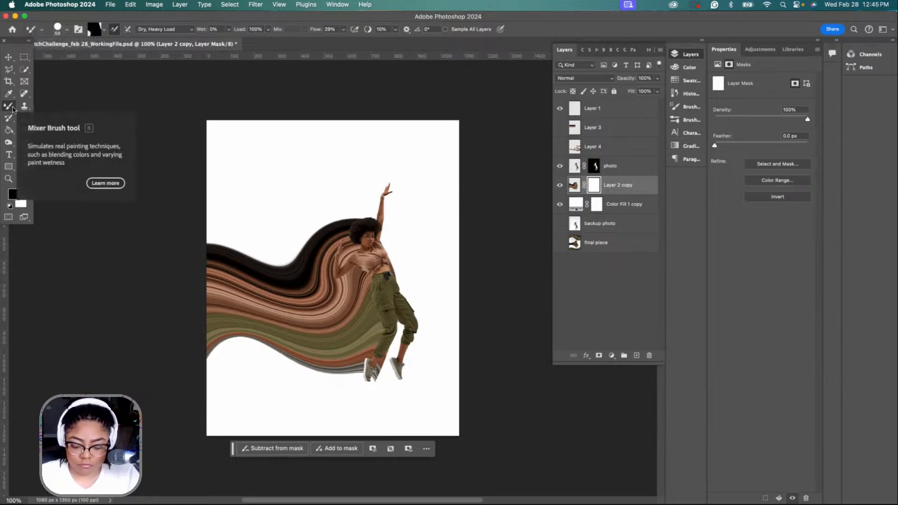
pyautogui.click(14, 106)
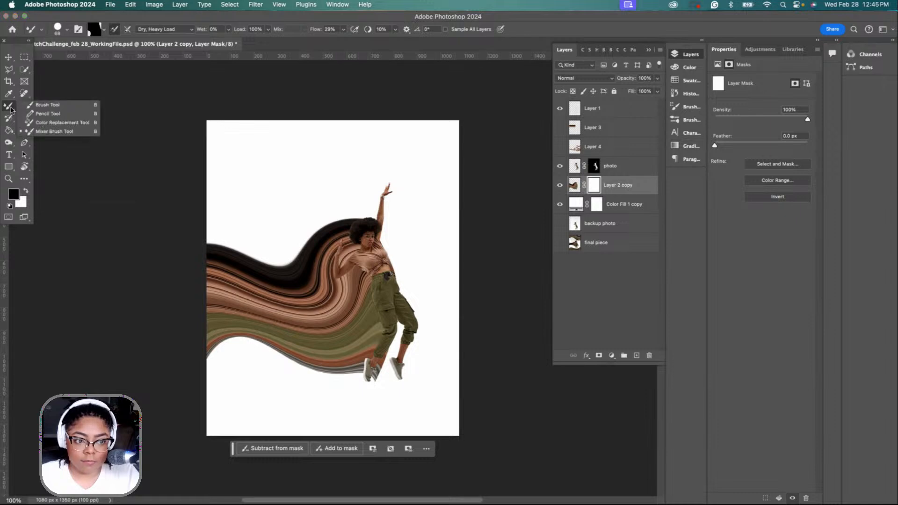
pyautogui.click(29, 105)
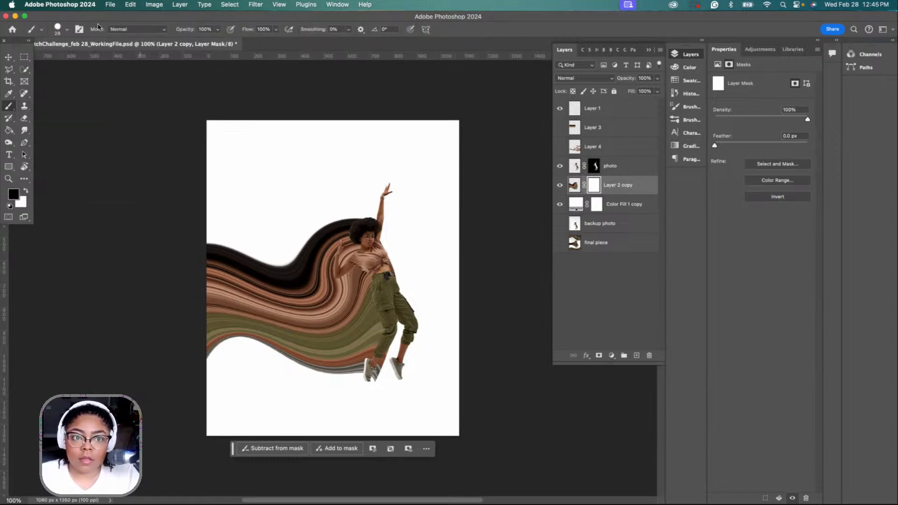
# - Enlarge the Hard Round brush to about 50 px, keeping 100% hardness
pyautogui.click(67, 29)
pyautogui.click(67, 29)
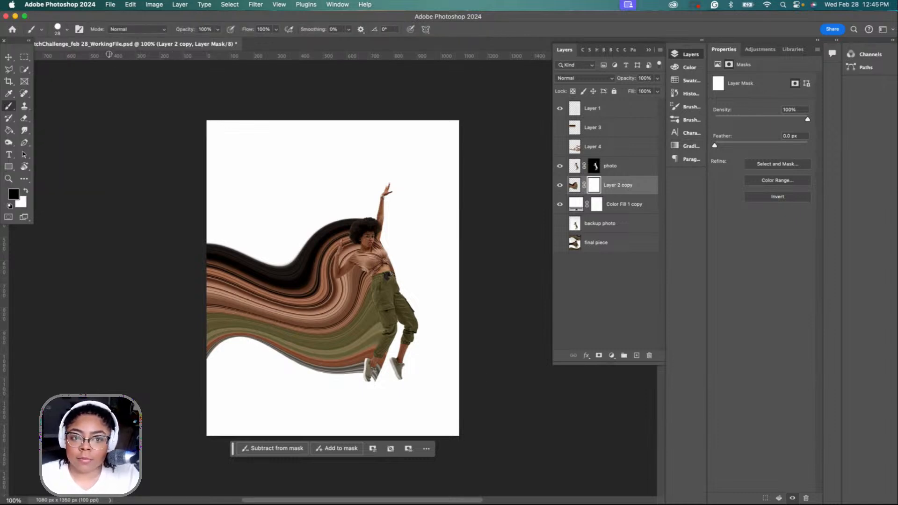
pyautogui.click(67, 29)
pyautogui.moveTo(61, 58); pyautogui.dragTo(65, 58)
pyautogui.click(89, 46)
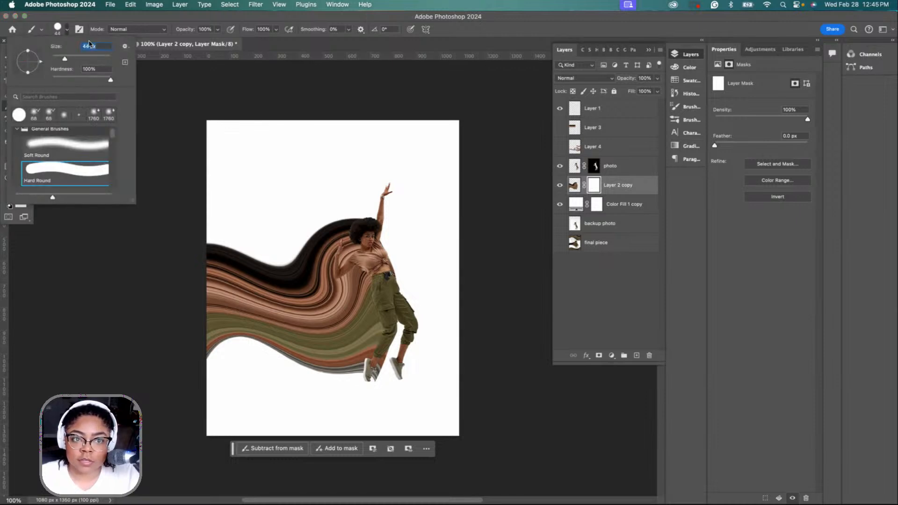
pyautogui.click(108, 18)
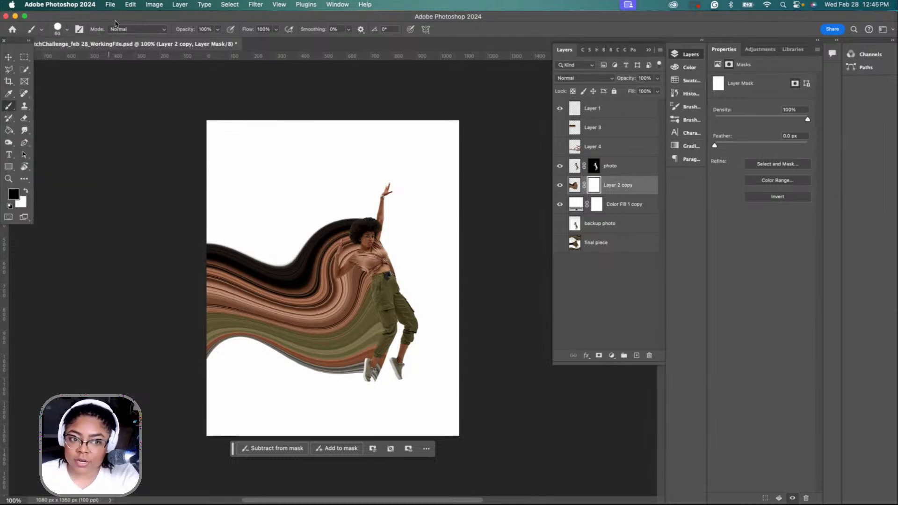
pyautogui.press(']')
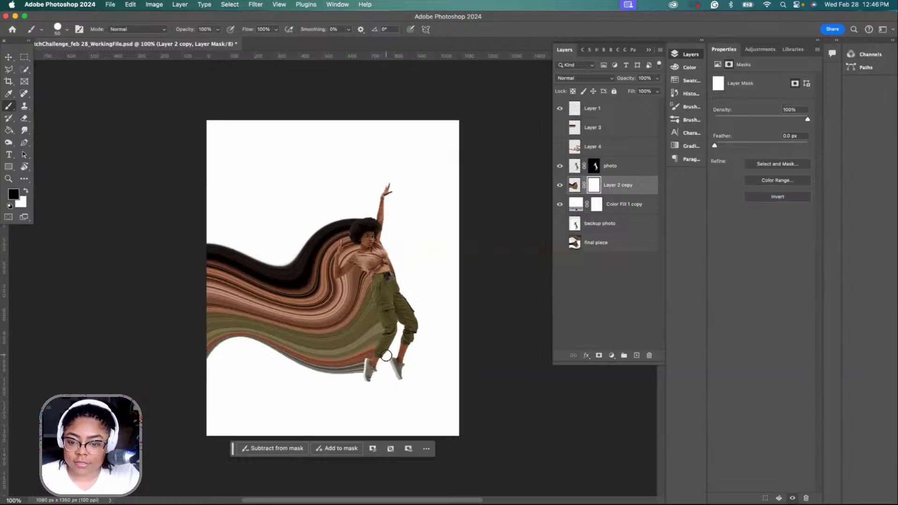
# - Mask out the bands showing between the dancer's legs and beyond her far side in black, then select the layer's image content
pyautogui.moveTo(386, 355); pyautogui.dragTo(401, 322)
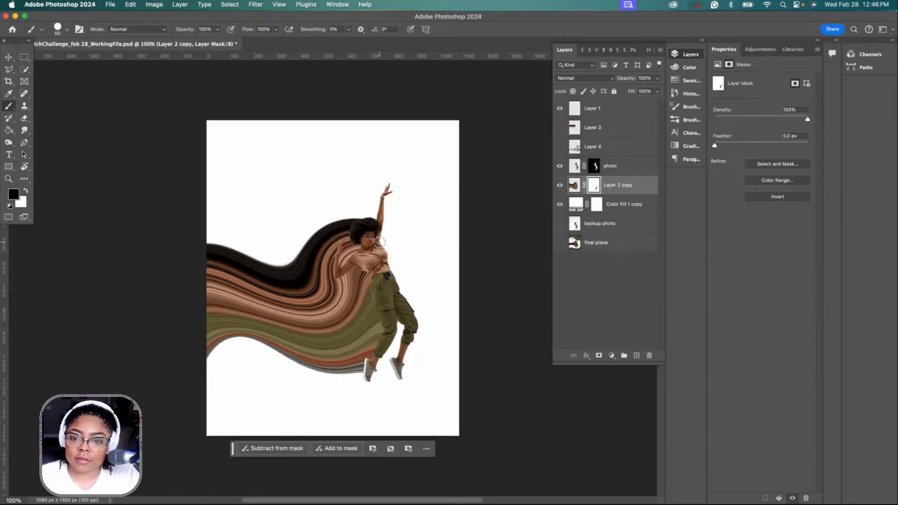
pyautogui.moveTo(379, 227)
pyautogui.mouseDown()
pyautogui.moveTo(383, 269)
pyautogui.moveTo(391, 289)
pyautogui.moveTo(383, 261)
pyautogui.moveTo(408, 325)
pyautogui.mouseUp()
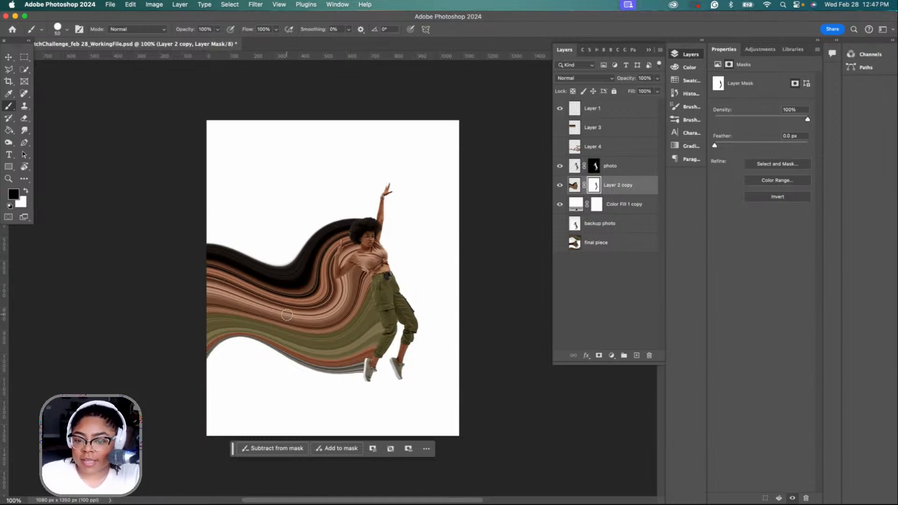
pyautogui.click(574, 186)
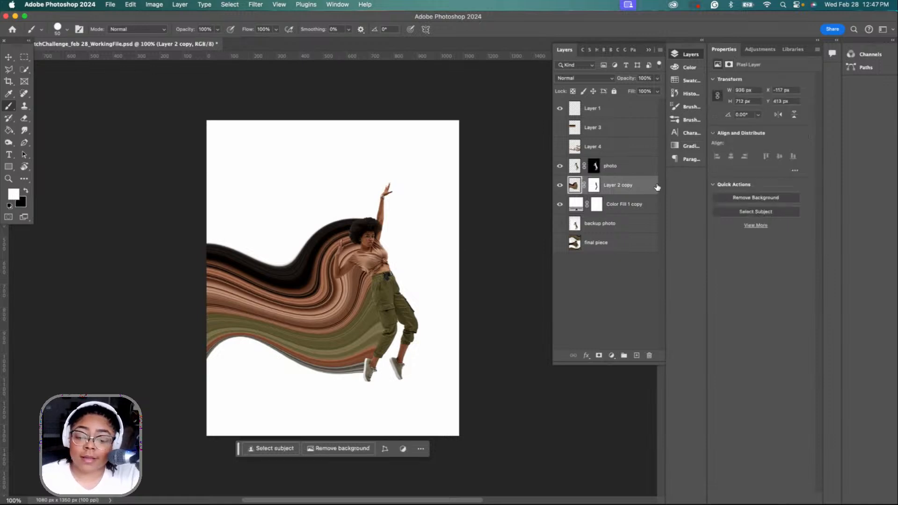
# - Duplicate Layer 2 copy and move the duplicated bands up toward the canvas's upper edge
pyautogui.moveTo(633, 192); pyautogui.dragTo(638, 355)
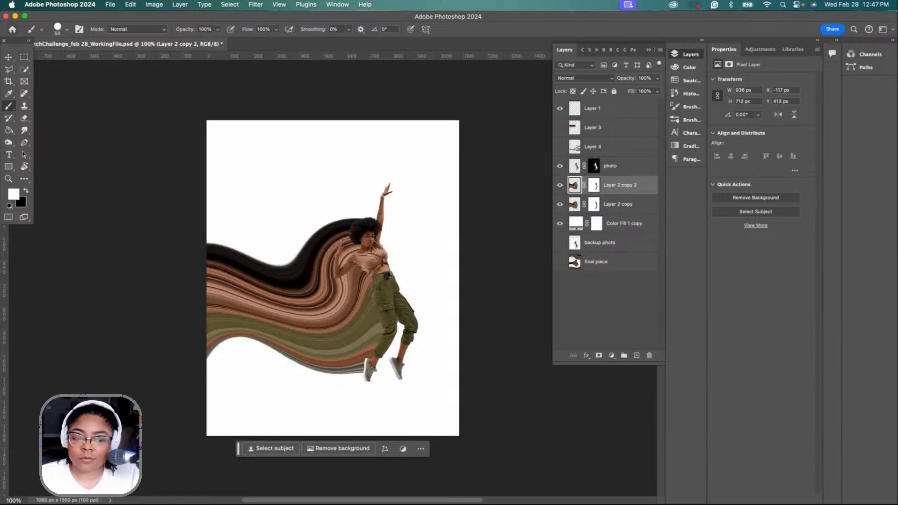
pyautogui.click(9, 57)
pyautogui.moveTo(287, 300); pyautogui.dragTo(280, 277)
pyautogui.moveTo(316, 302); pyautogui.dragTo(414, 121)
# - Stretch the duplicated bands to about 188% width and 105% height, position them across the canvas top, commit the transform and deselect
pyautogui.moveTo(274, 110); pyautogui.dragTo(162, 110)
pyautogui.moveTo(493, 196); pyautogui.dragTo(519, 197)
pyautogui.moveTo(435, 170); pyautogui.dragTo(477, 162)
pyautogui.moveTo(207, 105); pyautogui.dragTo(153, 105)
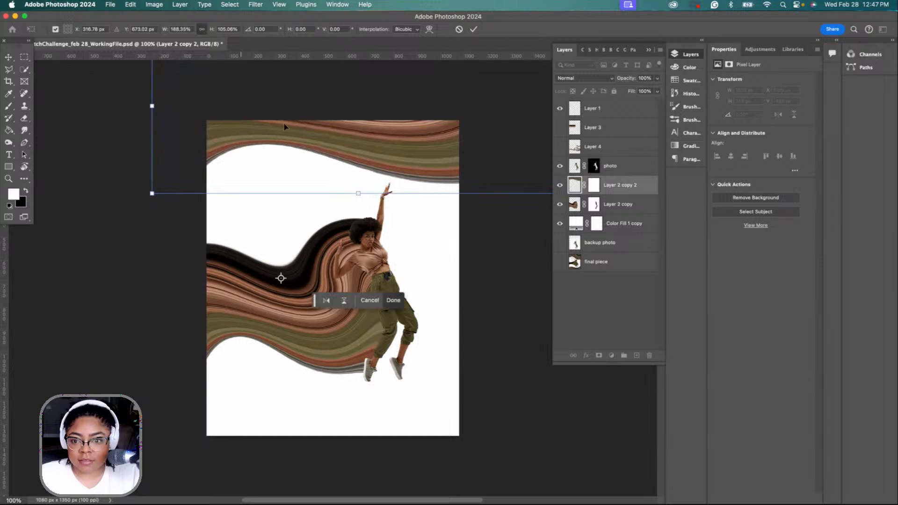
pyautogui.moveTo(399, 150); pyautogui.dragTo(418, 179)
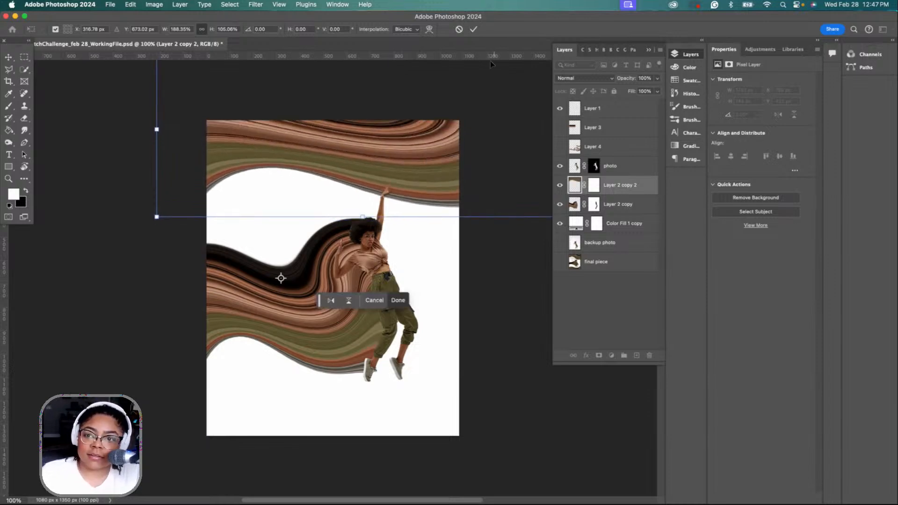
pyautogui.click(472, 29)
pyautogui.click(500, 277)
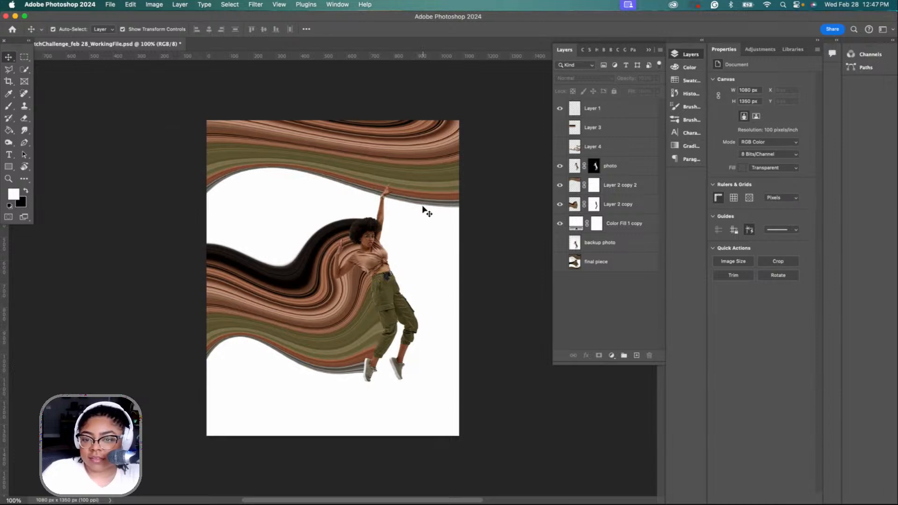
pyautogui.click(409, 146)
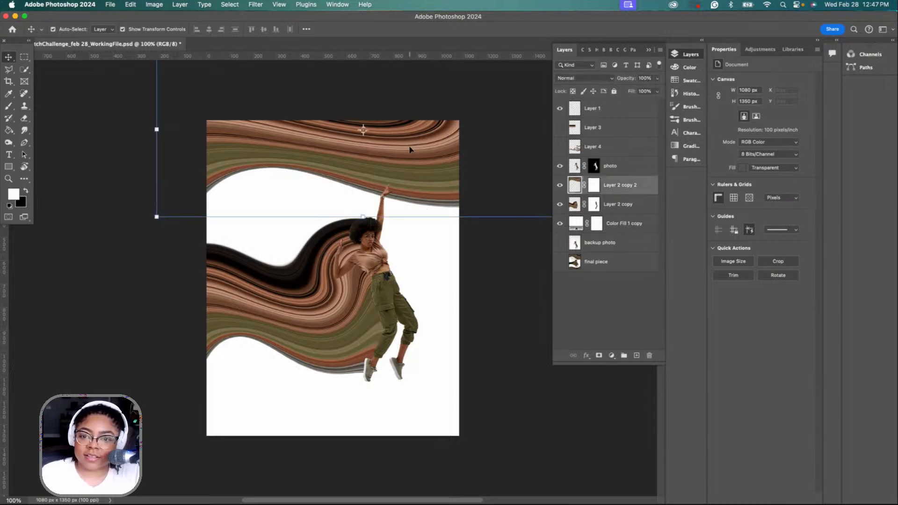
pyautogui.click(471, 332)
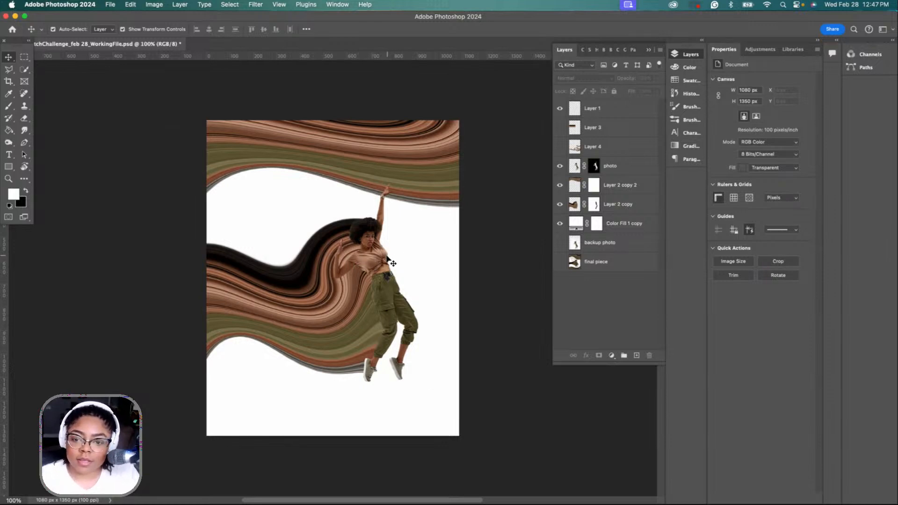
# - Select a vertical strip about 4 by 407 px down the dancer's torso and leg on the photo layer and copy it to a new layer
pyautogui.click(27, 60)
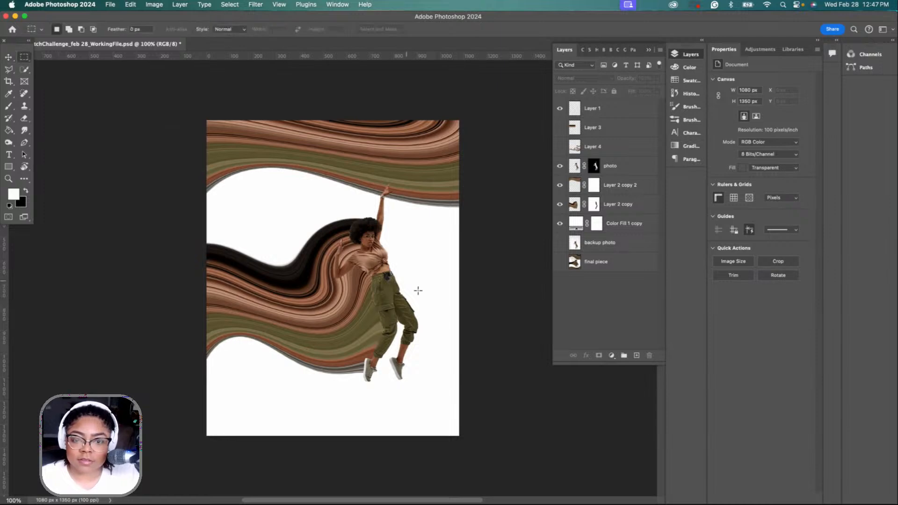
pyautogui.moveTo(382, 260); pyautogui.dragTo(383, 356)
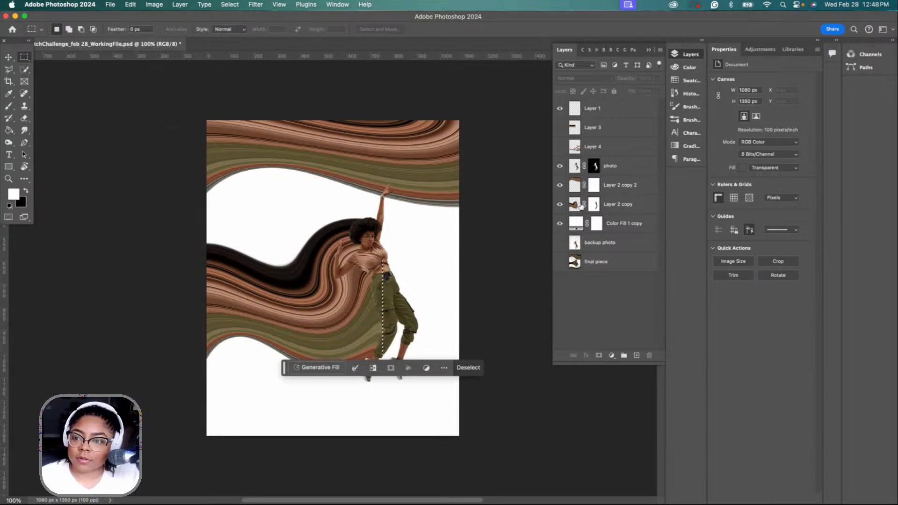
pyautogui.click(576, 168)
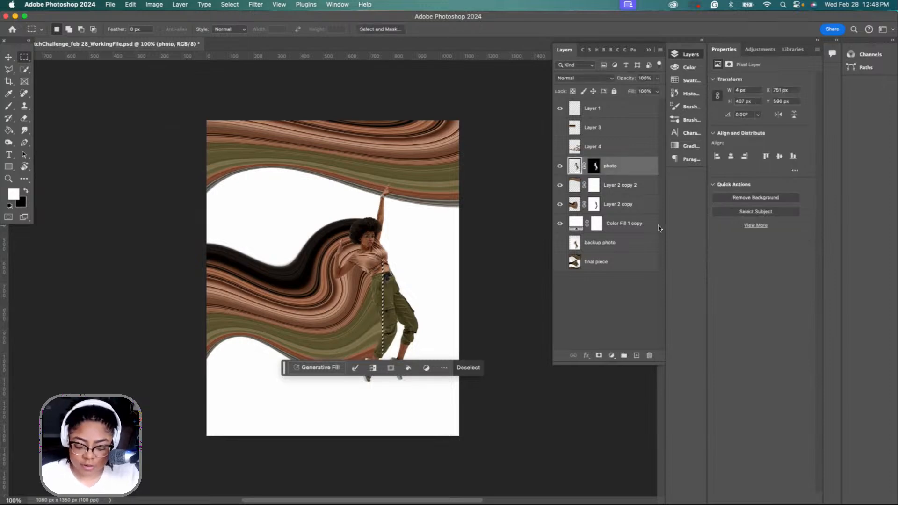
pyautogui.press('super+j')
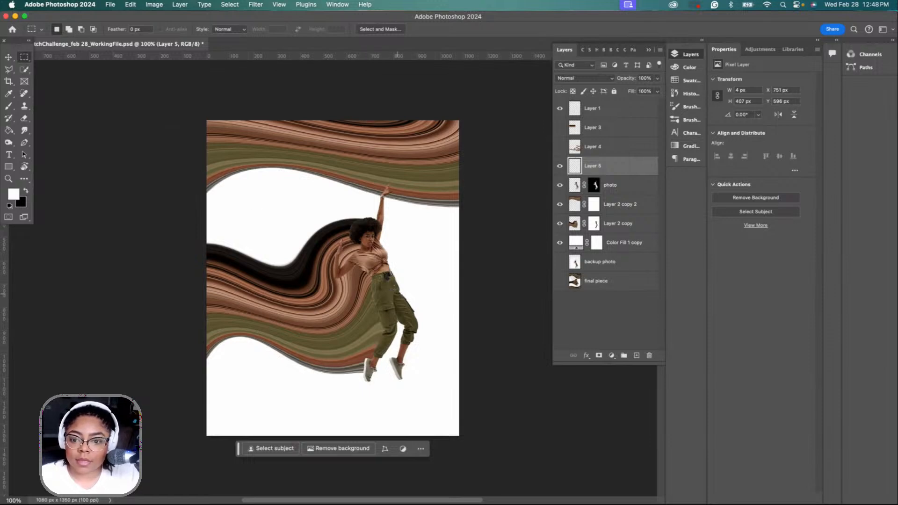
# - Stretch the copied strip horizontally into a band about 939 px wide and place it over the lower part of the canvas
pyautogui.press('super+t')
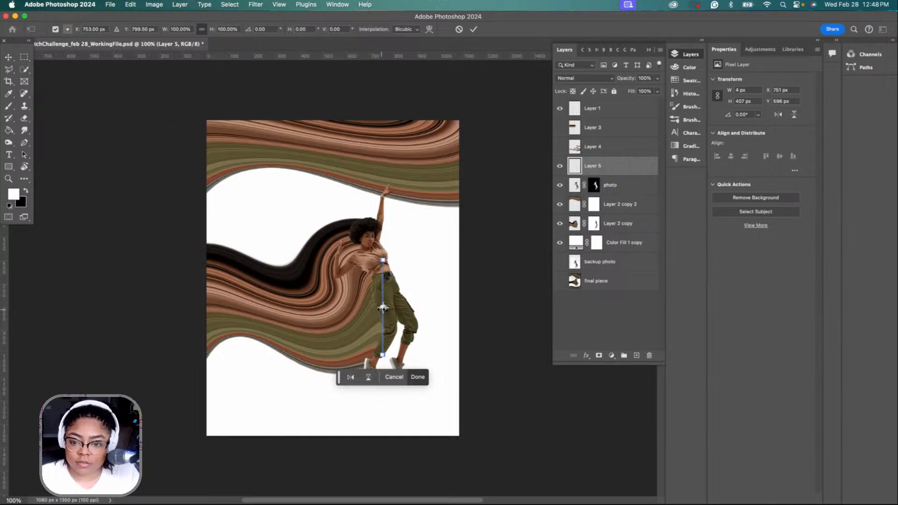
pyautogui.moveTo(382, 307); pyautogui.dragTo(164, 307)
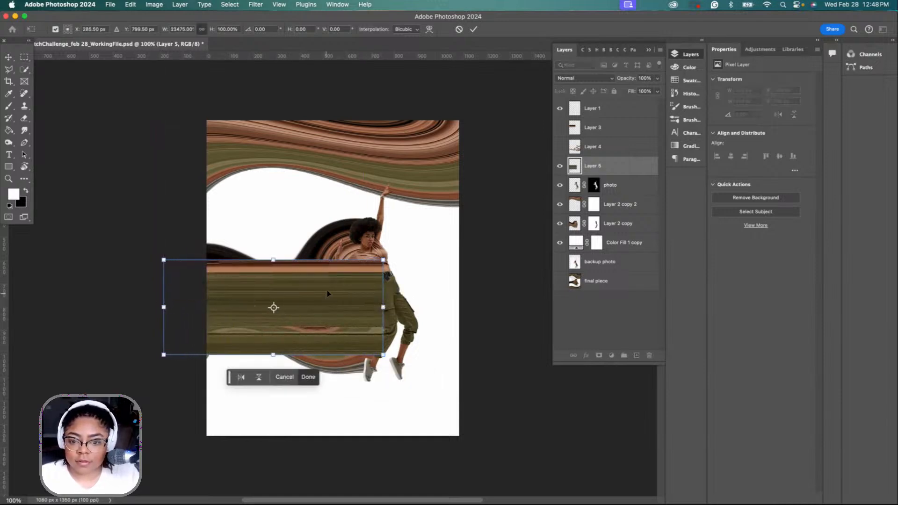
pyautogui.moveTo(327, 292); pyautogui.dragTo(360, 348)
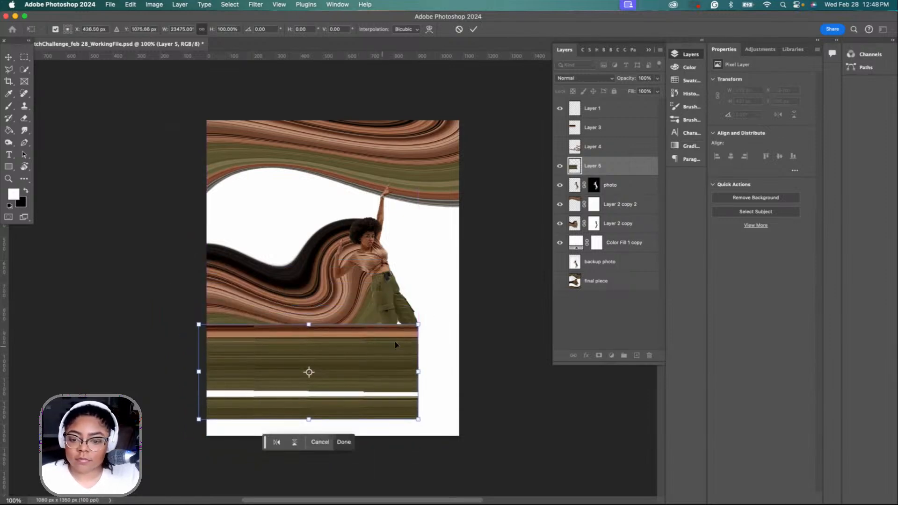
pyautogui.click(473, 29)
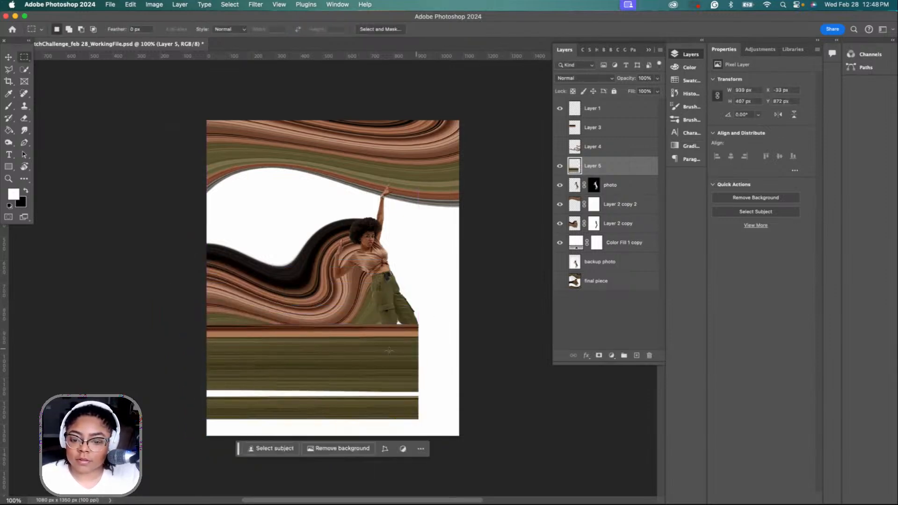
pyautogui.click(9, 56)
pyautogui.moveTo(355, 357); pyautogui.dragTo(390, 334)
# - Convert Layer 5 to a smart object
pyautogui.rightClick(620, 167)
pyautogui.click(430, 371)
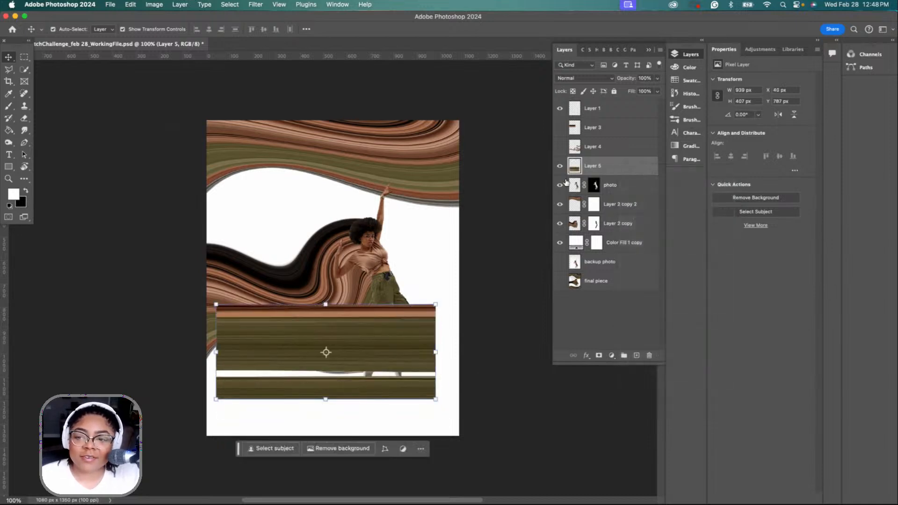
pyautogui.rightClick(620, 168)
pyautogui.click(415, 312)
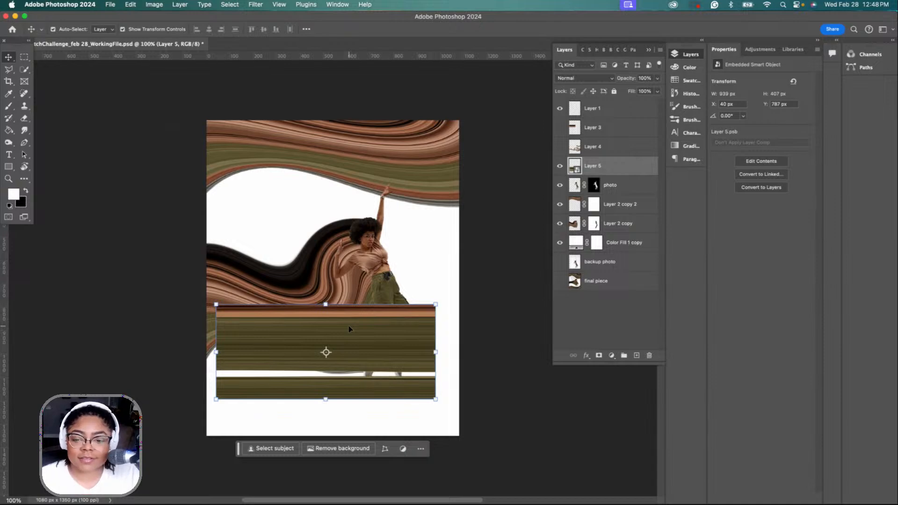
pyautogui.rightClick(383, 342)
pyautogui.press('Escape')
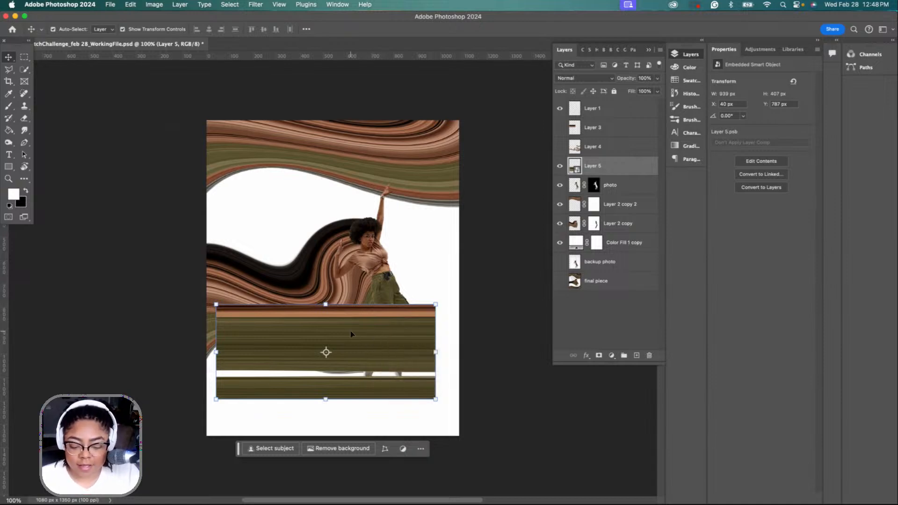
pyautogui.press('super+t')
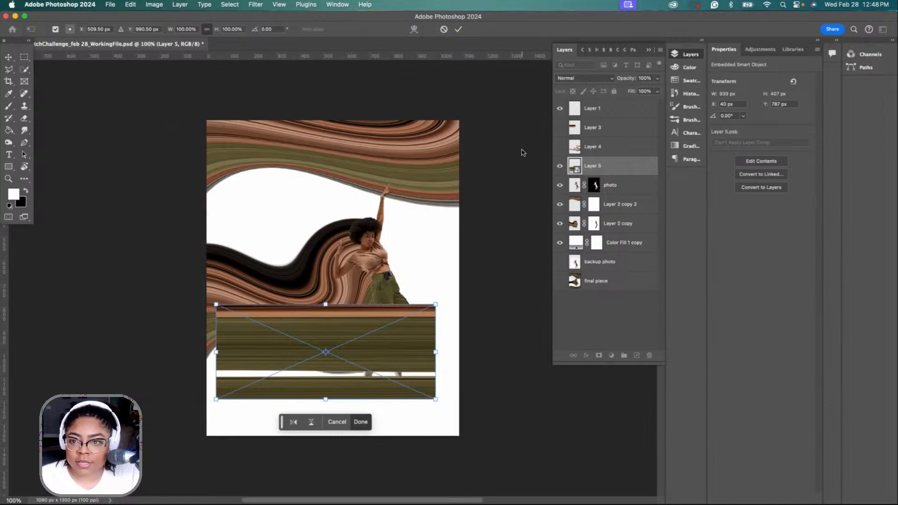
pyautogui.press('Return')
pyautogui.rightClick(575, 171)
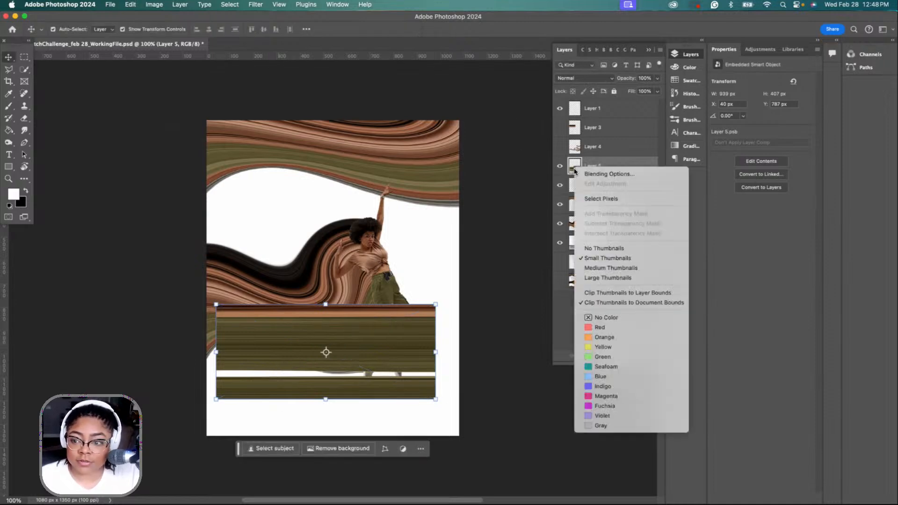
pyautogui.rightClick(609, 162)
pyautogui.click(612, 163)
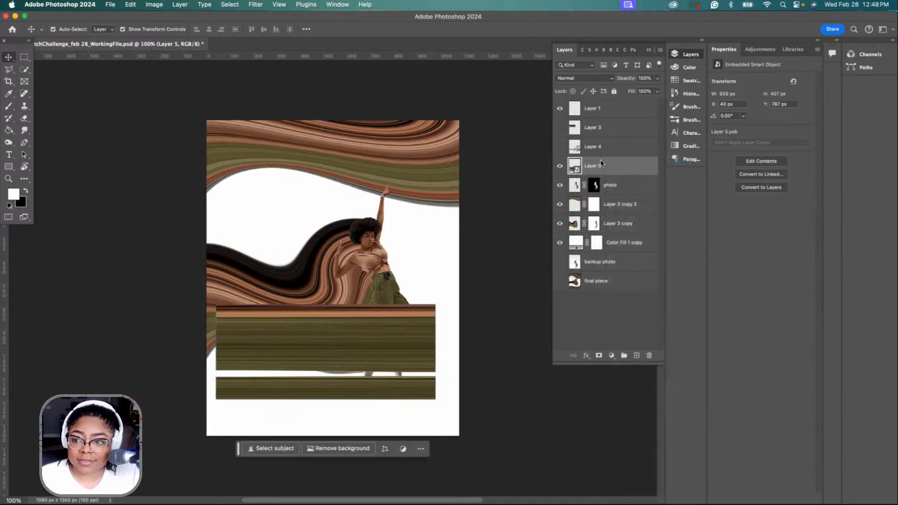
pyautogui.click(757, 285)
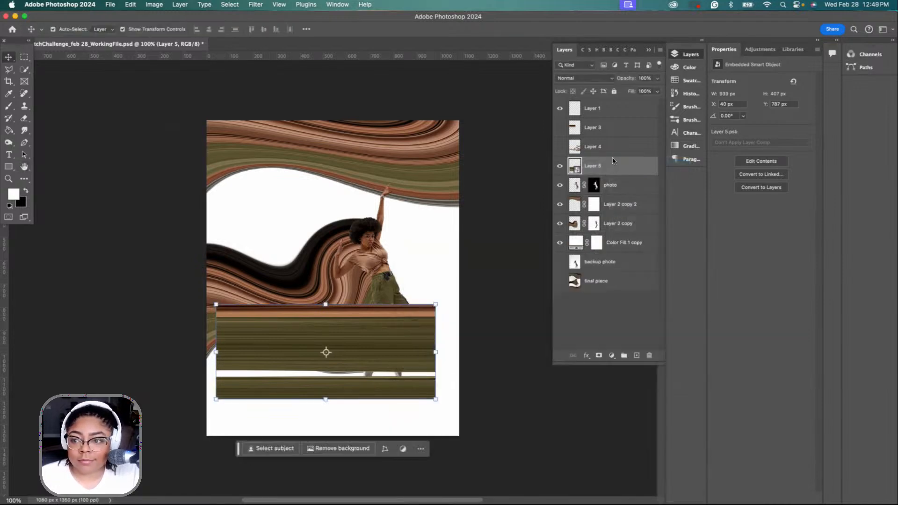
pyautogui.rightClick(613, 160)
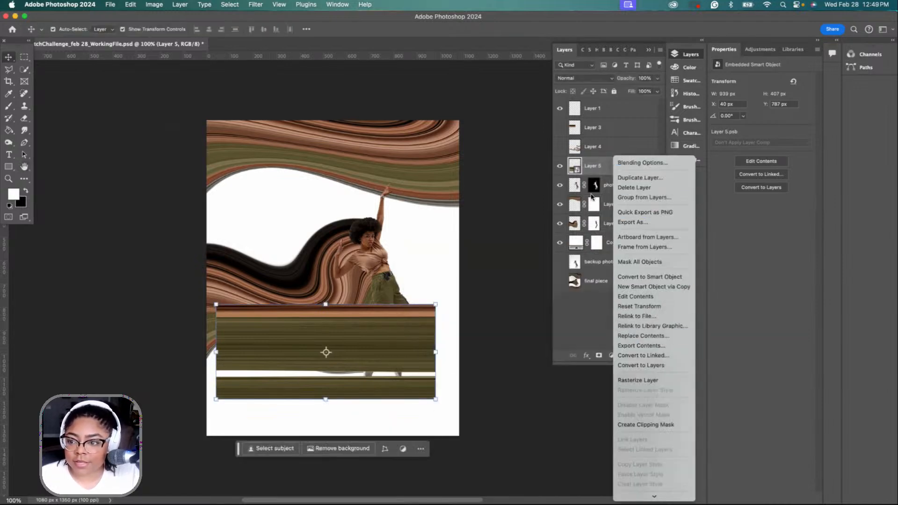
pyautogui.click(596, 164)
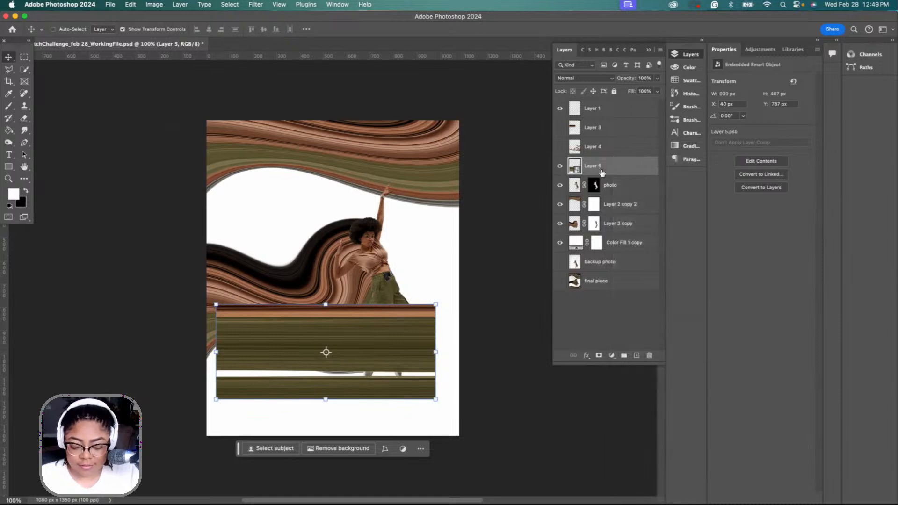
# - Undo the smart object conversion of Layer 5 and move the green band to about X 71 px, Y 744 px
pyautogui.press('super+z')
pyautogui.moveTo(366, 348); pyautogui.dragTo(349, 415)
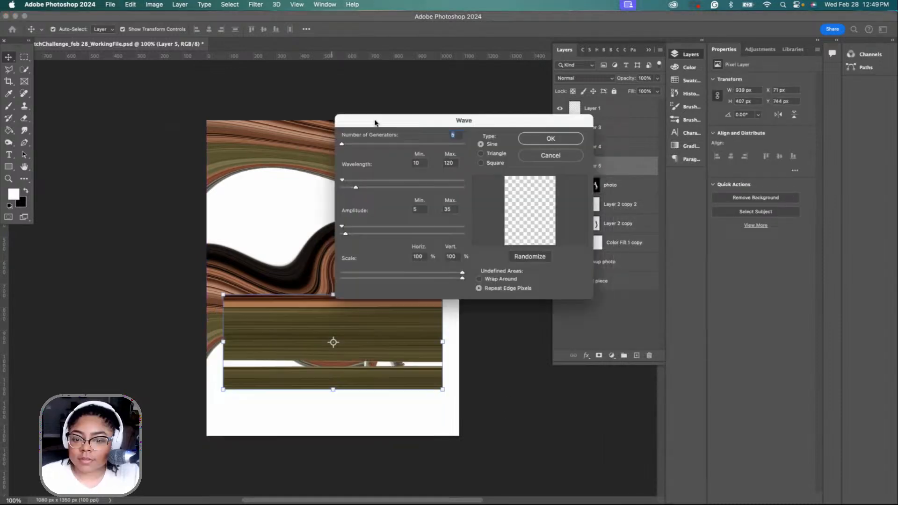
pyautogui.moveTo(375, 122); pyautogui.dragTo(419, 115)
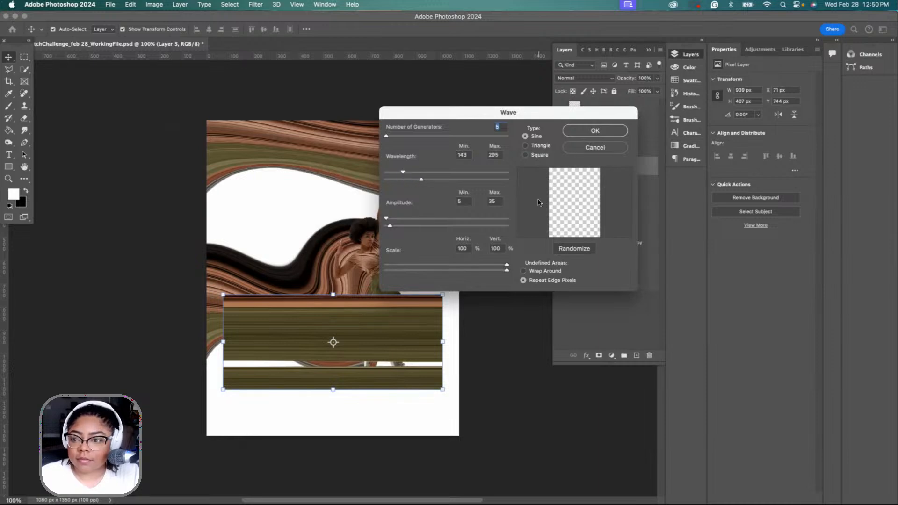
pyautogui.moveTo(386, 139)
pyautogui.mouseDown()
pyautogui.moveTo(417, 139)
pyautogui.moveTo(403, 139)
pyautogui.mouseUp()
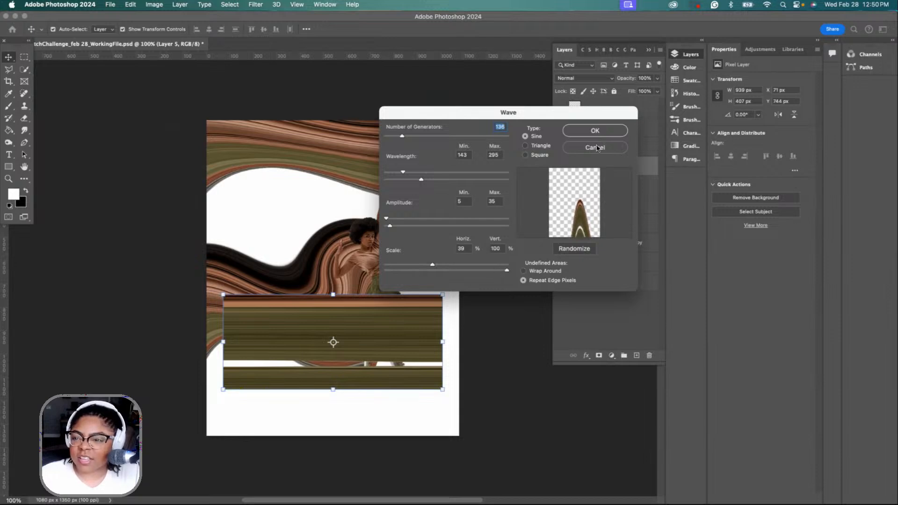
pyautogui.click(537, 145)
pyautogui.click(594, 148)
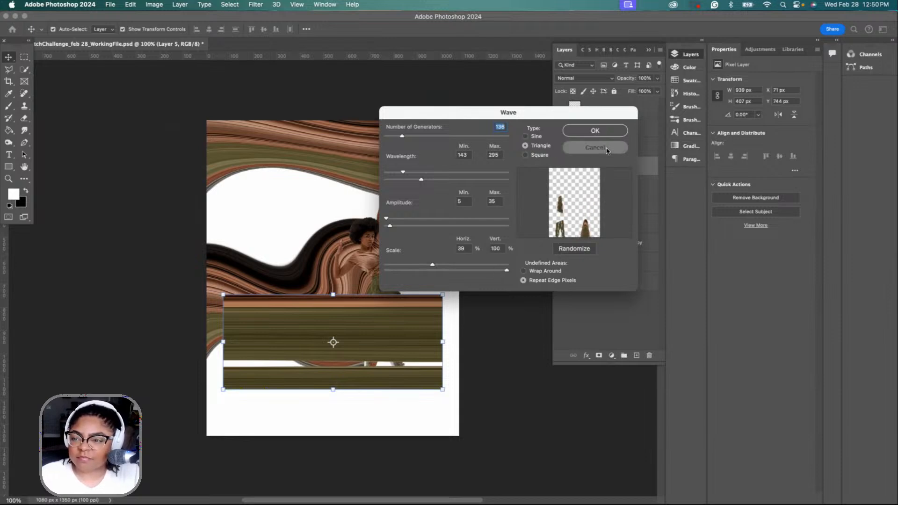
pyautogui.click(256, 5)
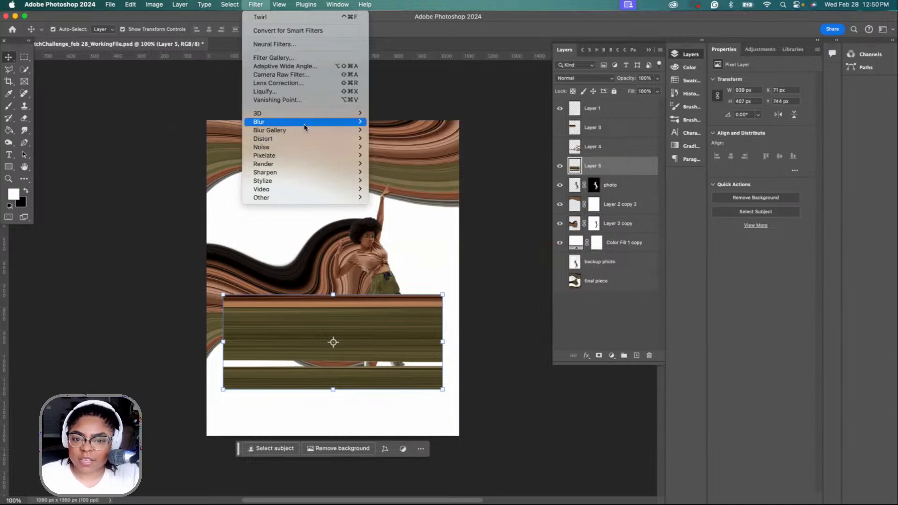
pyautogui.moveTo(306, 123)
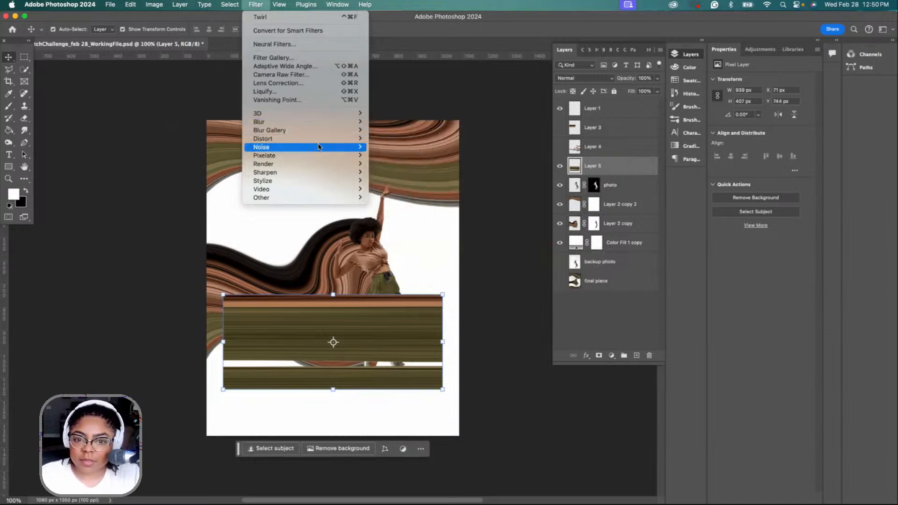
pyautogui.moveTo(323, 140)
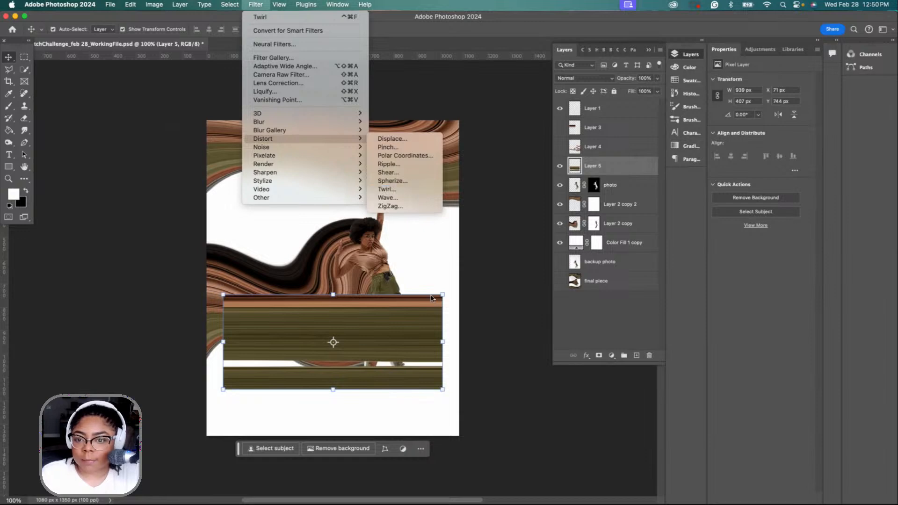
pyautogui.click(425, 327)
pyautogui.rightClick(418, 318)
pyautogui.click(374, 323)
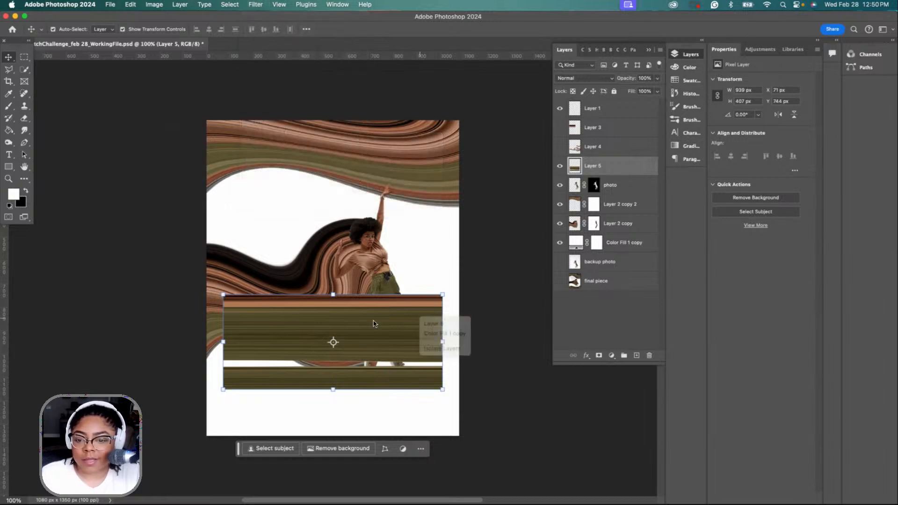
# - Warp Layer 5, pulling its upper-left corner down near the canvas's lower edge and its lower-left corner past the canvas's lower-left corner
pyautogui.press('super+t')
pyautogui.rightClick(373, 320)
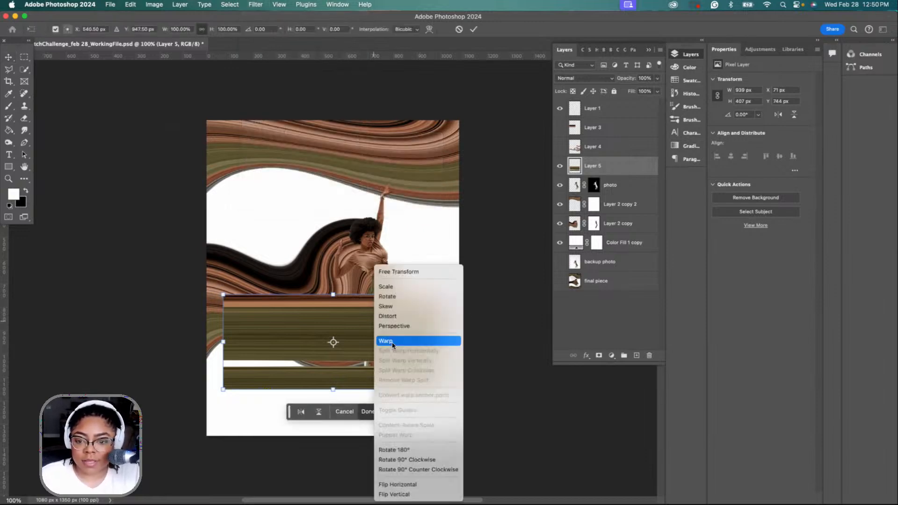
pyautogui.click(386, 341)
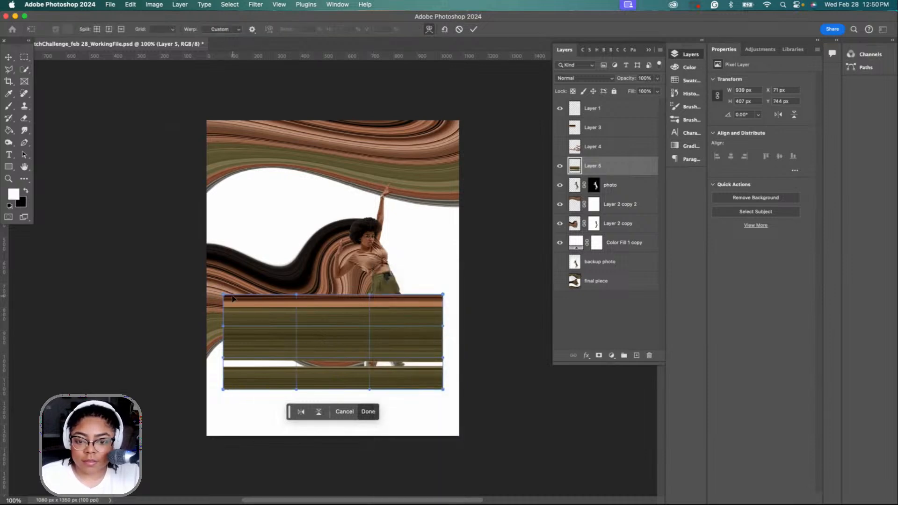
pyautogui.moveTo(228, 300); pyautogui.dragTo(375, 410)
pyautogui.moveTo(226, 391); pyautogui.dragTo(203, 452)
pyautogui.moveTo(223, 360); pyautogui.dragTo(187, 383)
# - Pull Layer 5's right warp corners past the canvas's right edge and its lower-left corner further below the canvas
pyautogui.moveTo(442, 389); pyautogui.dragTo(450, 427)
pyautogui.moveTo(443, 294); pyautogui.dragTo(489, 301)
pyautogui.moveTo(316, 341); pyautogui.dragTo(351, 455)
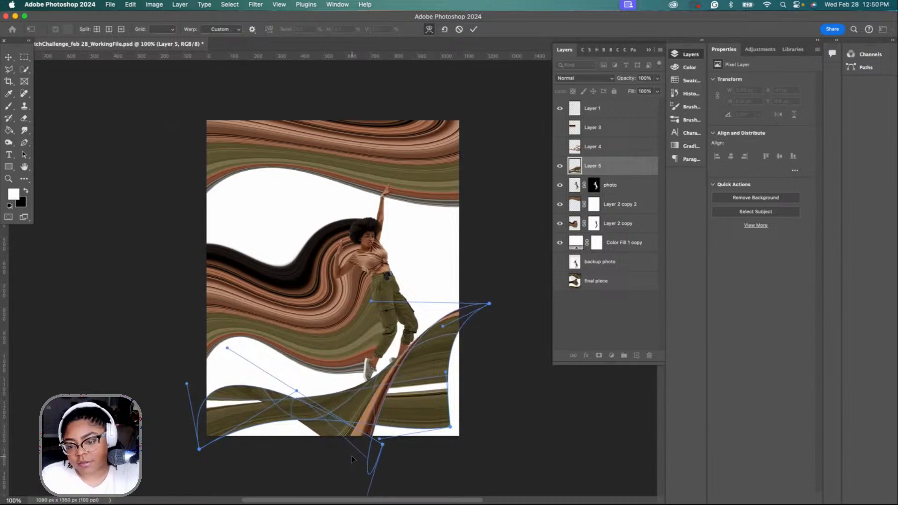
pyautogui.moveTo(436, 417); pyautogui.dragTo(457, 439)
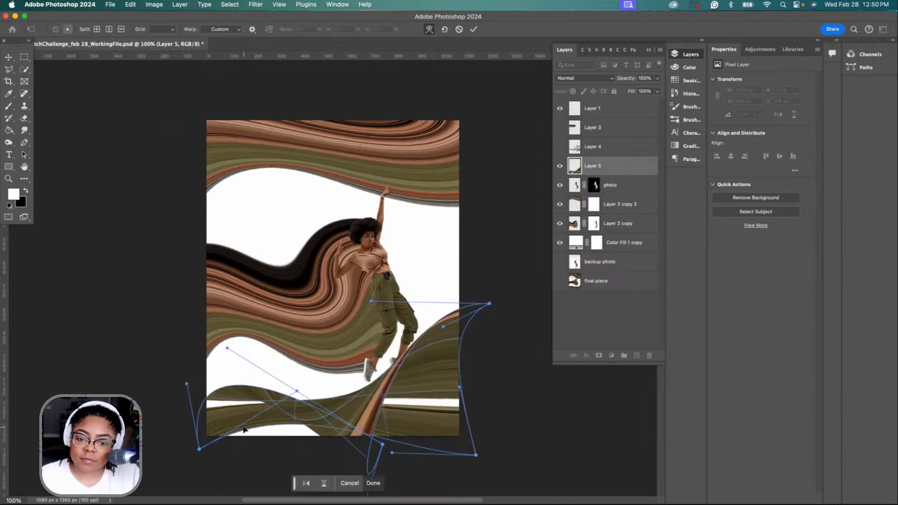
pyautogui.moveTo(244, 429); pyautogui.dragTo(216, 475)
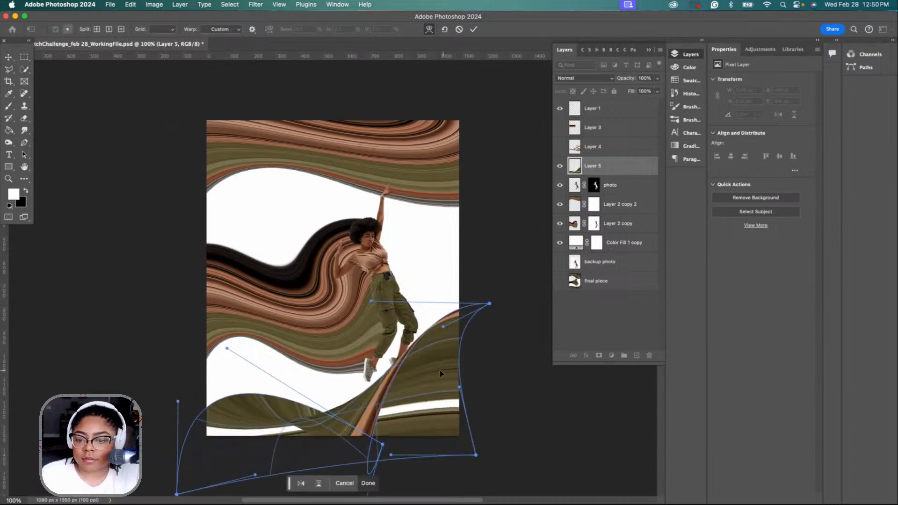
# - Reshape the inside of Layer 5's warp into a curve dipping beneath the dancer's feet, bow its right edge outward, and apply the warp
pyautogui.moveTo(439, 370); pyautogui.dragTo(468, 385)
pyautogui.moveTo(294, 434); pyautogui.dragTo(247, 434)
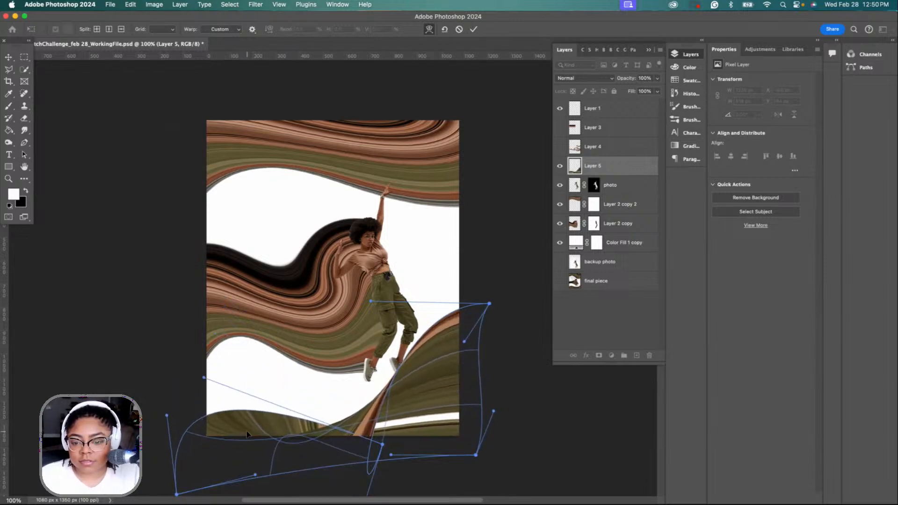
pyautogui.moveTo(441, 338); pyautogui.dragTo(448, 346)
pyautogui.moveTo(275, 456); pyautogui.dragTo(230, 420)
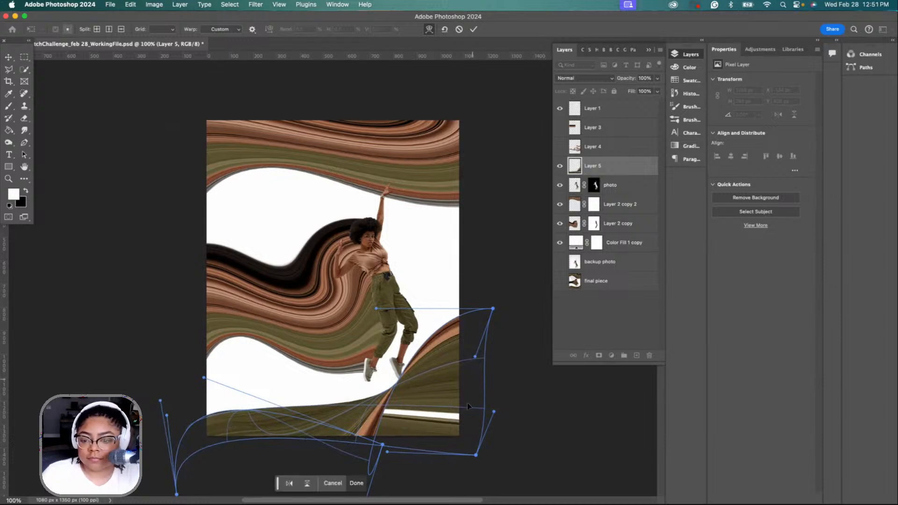
pyautogui.moveTo(467, 403); pyautogui.dragTo(453, 444)
pyautogui.moveTo(434, 373); pyautogui.dragTo(228, 424)
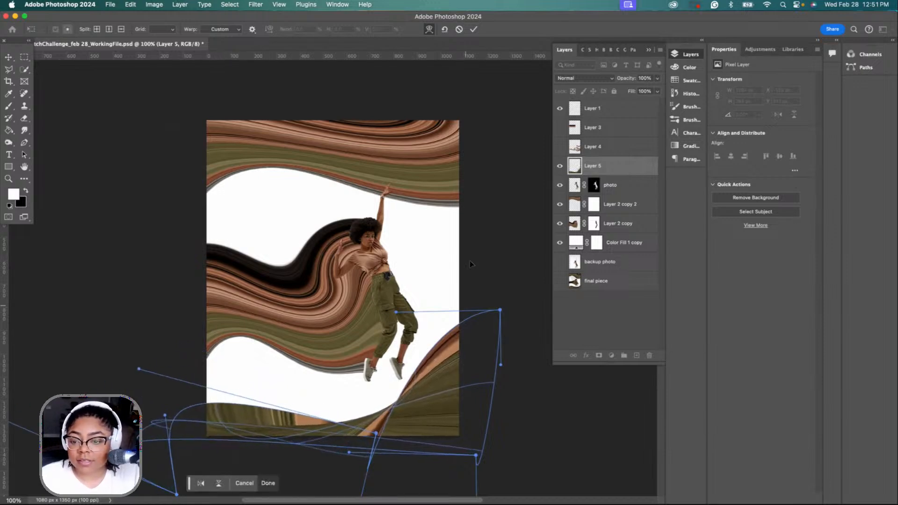
pyautogui.click(473, 29)
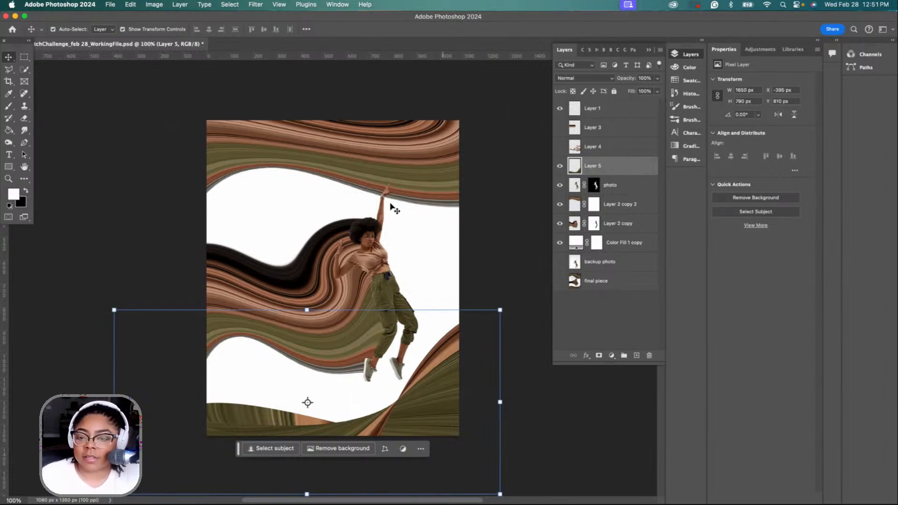
pyautogui.click(498, 247)
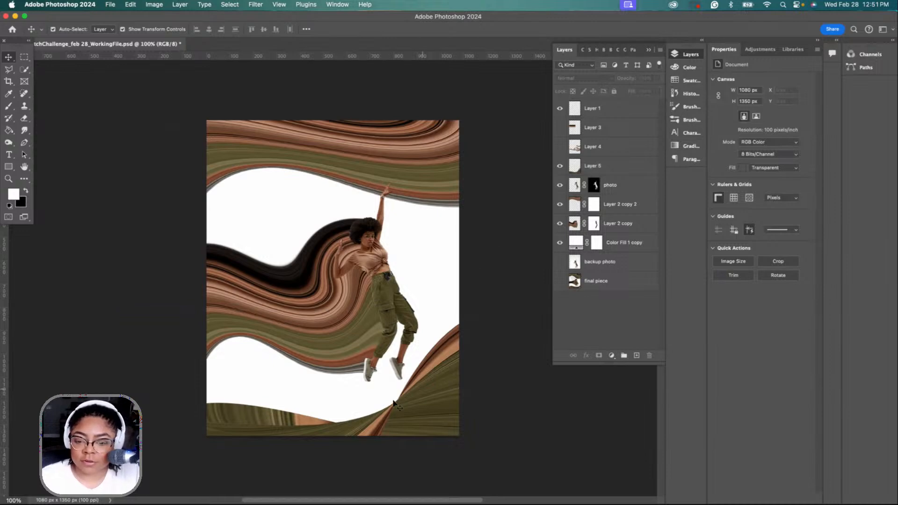
pyautogui.click(367, 432)
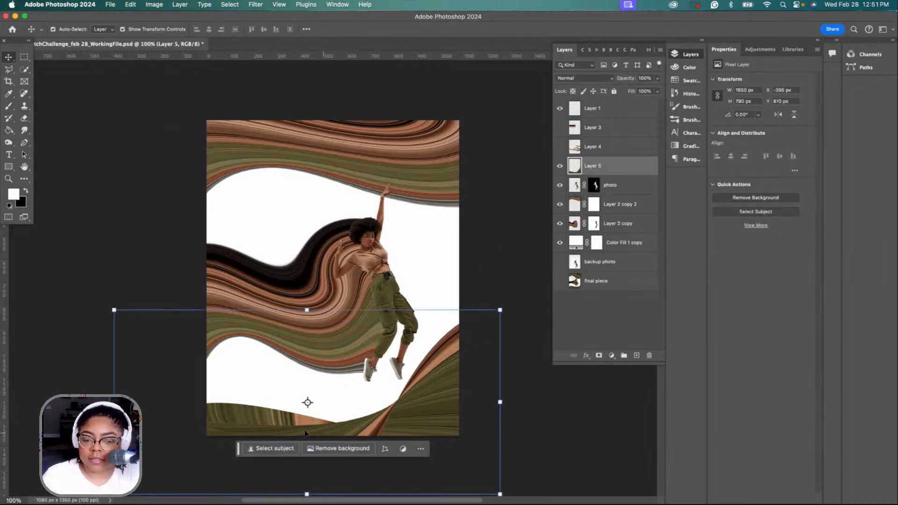
pyautogui.click(226, 442)
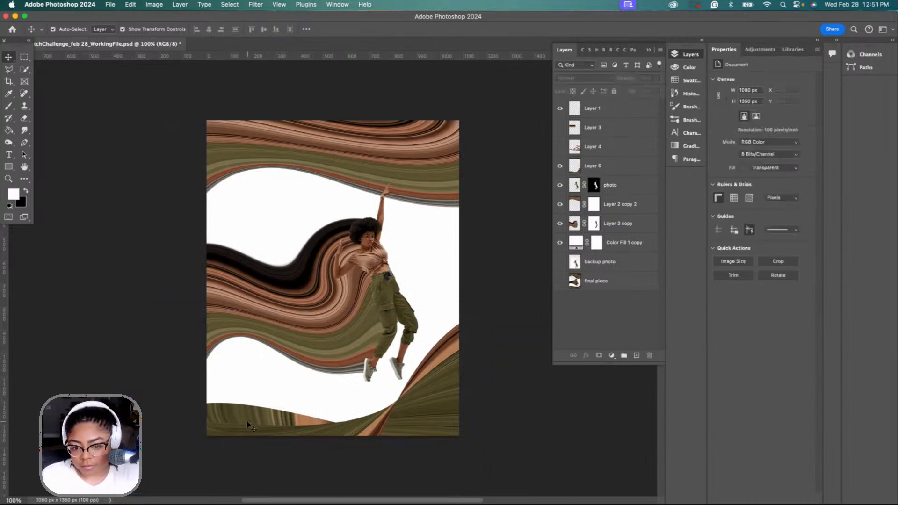
pyautogui.rightClick(428, 413)
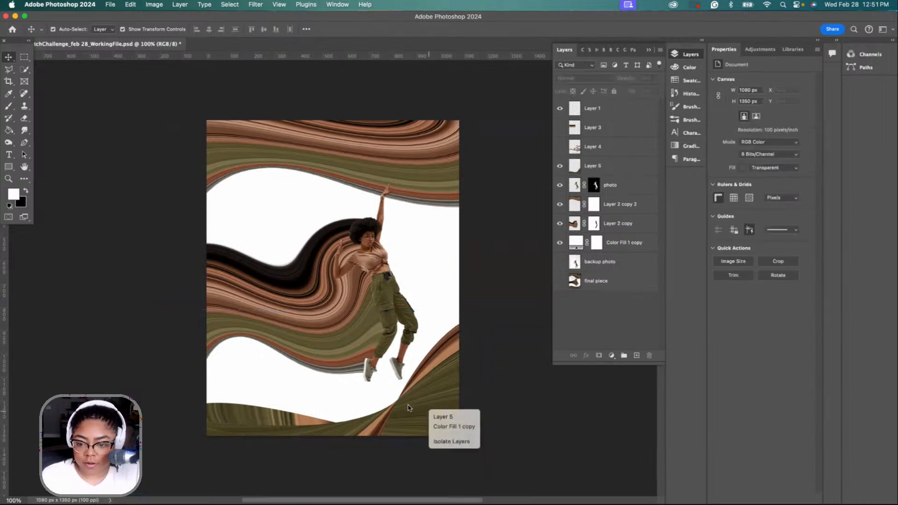
pyautogui.click(405, 404)
# - Warp Layer 5 again, raising the band's left part and bowing its right edge further outward, and apply the warp
pyautogui.click(400, 411)
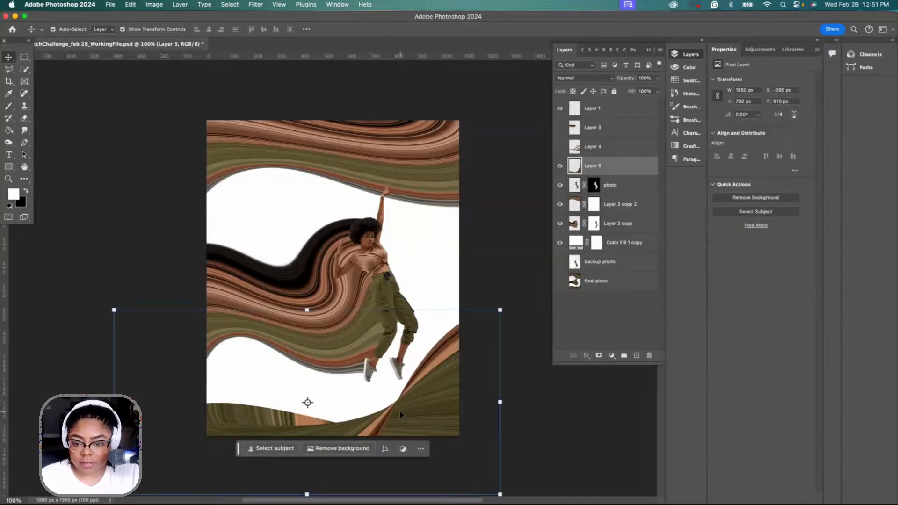
pyautogui.press('super+t')
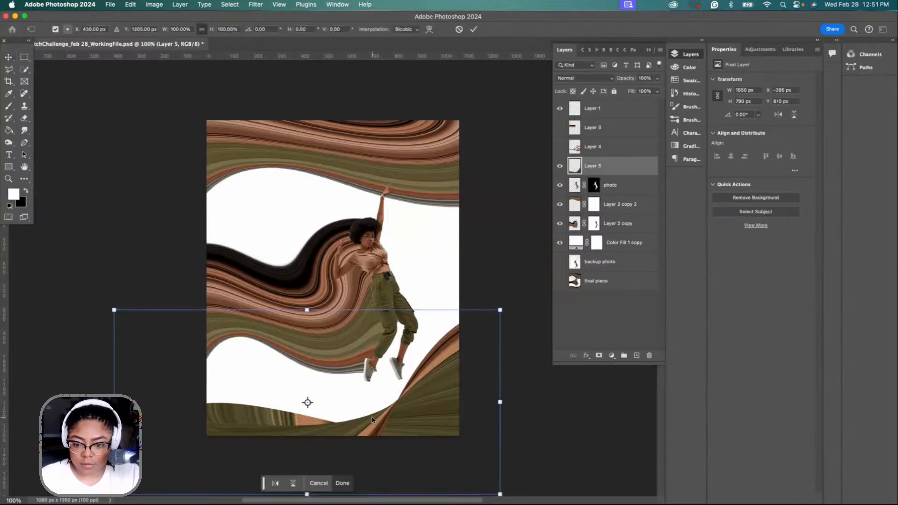
pyautogui.rightClick(373, 417)
pyautogui.click(391, 342)
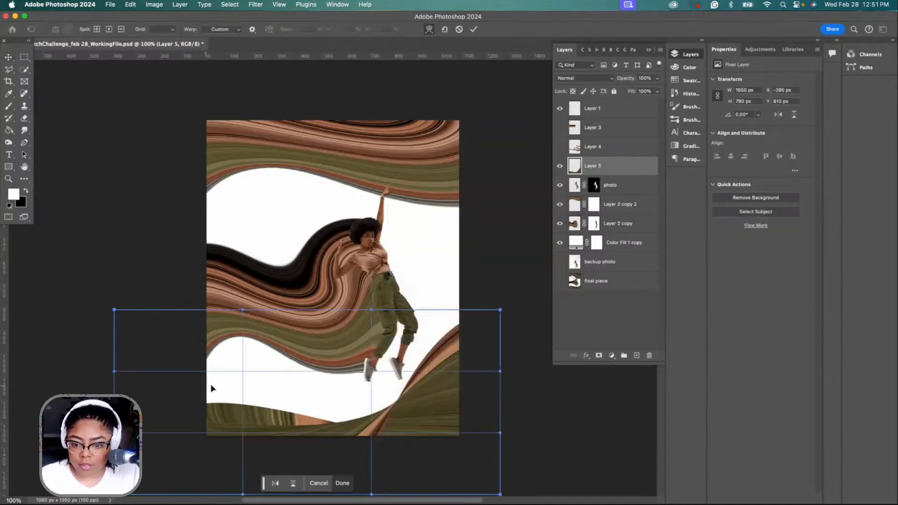
pyautogui.moveTo(198, 352); pyautogui.dragTo(171, 329)
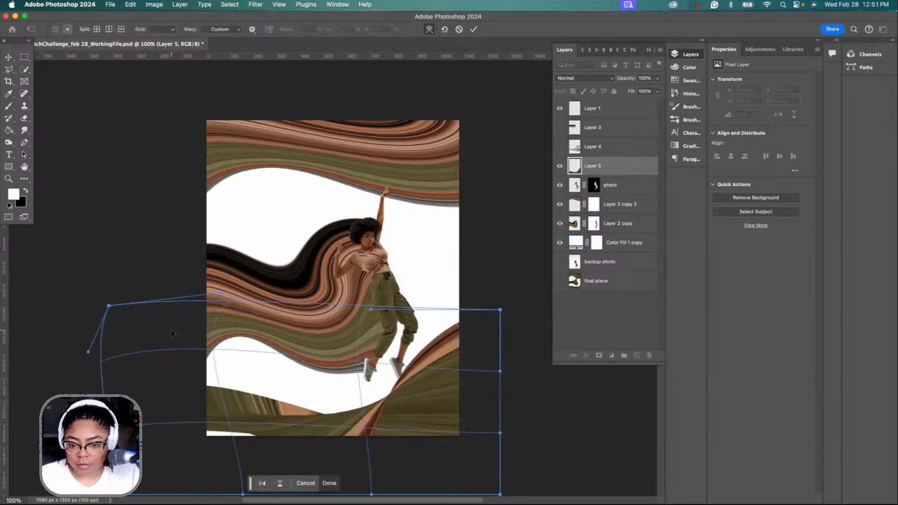
pyautogui.moveTo(303, 429); pyautogui.dragTo(279, 438)
pyautogui.moveTo(454, 409); pyautogui.dragTo(476, 402)
pyautogui.moveTo(222, 378); pyautogui.dragTo(270, 378)
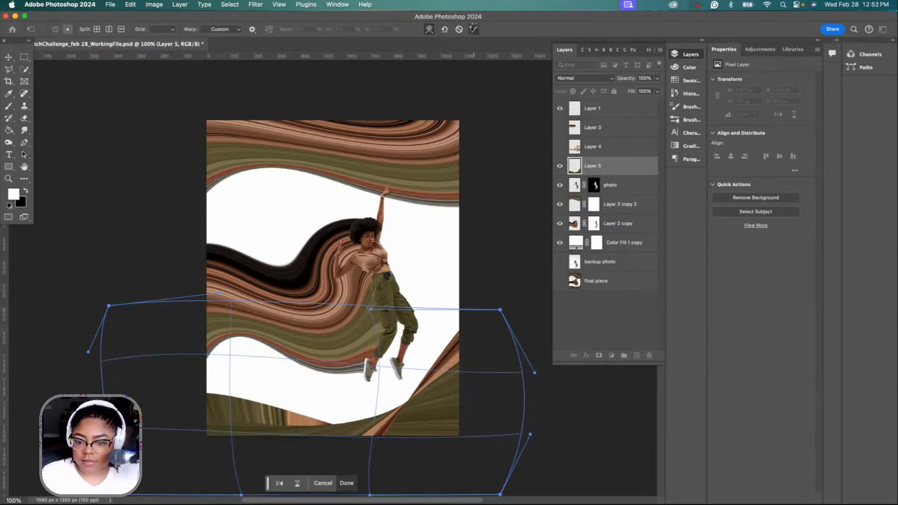
pyautogui.click(473, 29)
# - Move Layer 5 about 36 px to the right, to X -374 px
pyautogui.moveTo(431, 389)
pyautogui.mouseDown()
pyautogui.moveTo(418, 368)
pyautogui.moveTo(379, 375)
pyautogui.moveTo(360, 415)
pyautogui.moveTo(394, 411)
pyautogui.moveTo(431, 390)
pyautogui.mouseUp()
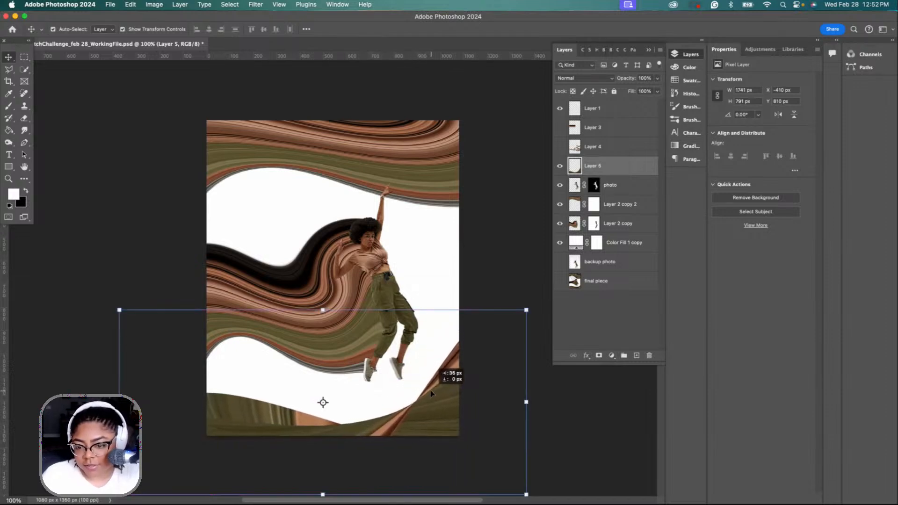
pyautogui.click(489, 214)
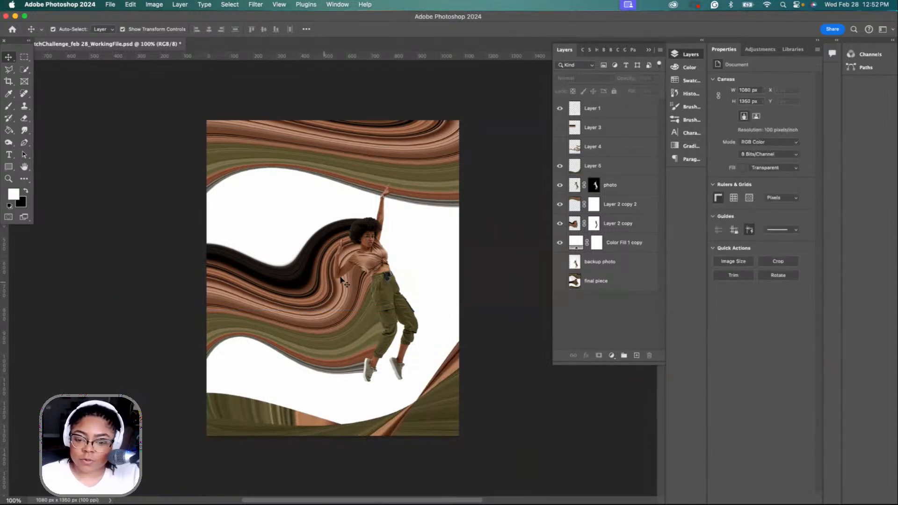
pyautogui.click(446, 398)
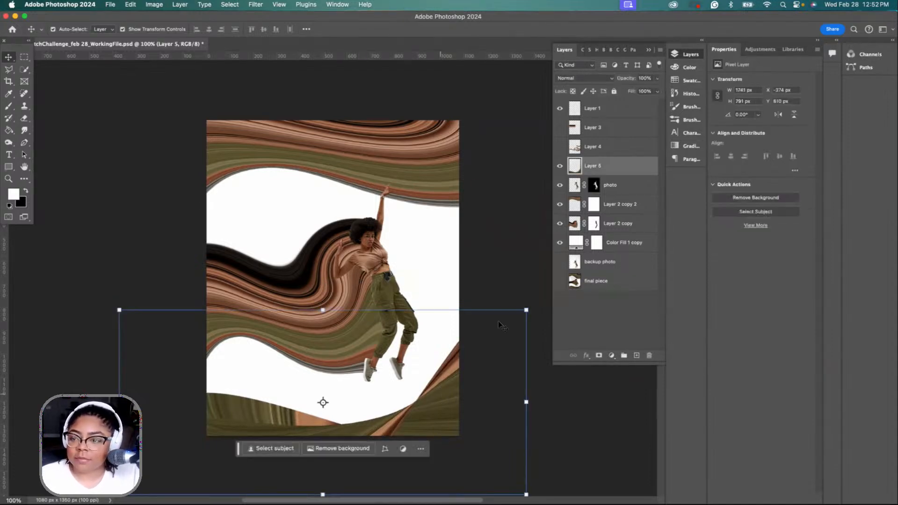
pyautogui.click(524, 202)
# - Undo the warps and move of Layer 5 and place the flat green band at about X 17 px, Y 850 px
pyautogui.press('super+z')
pyautogui.press('super+z')
pyautogui.press('super+z')
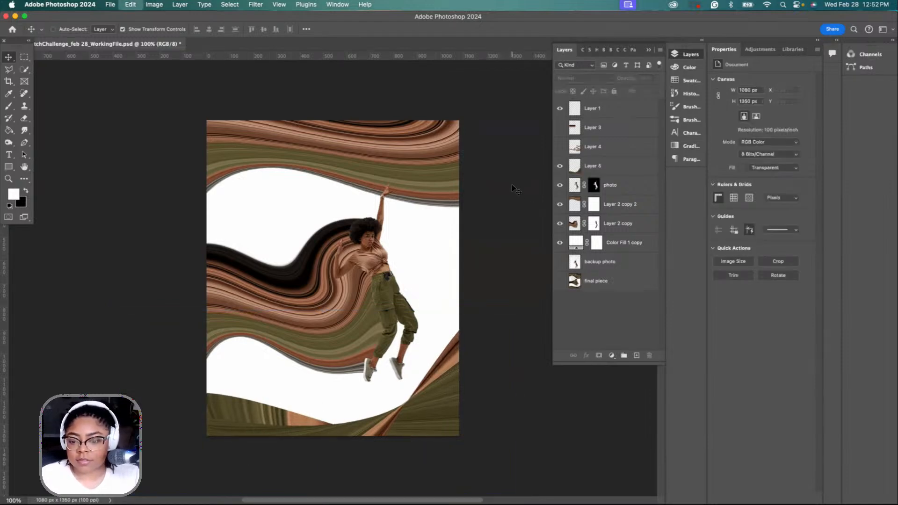
pyautogui.keyDown('super'); pyautogui.click(280, 420); pyautogui.keyUp('super')
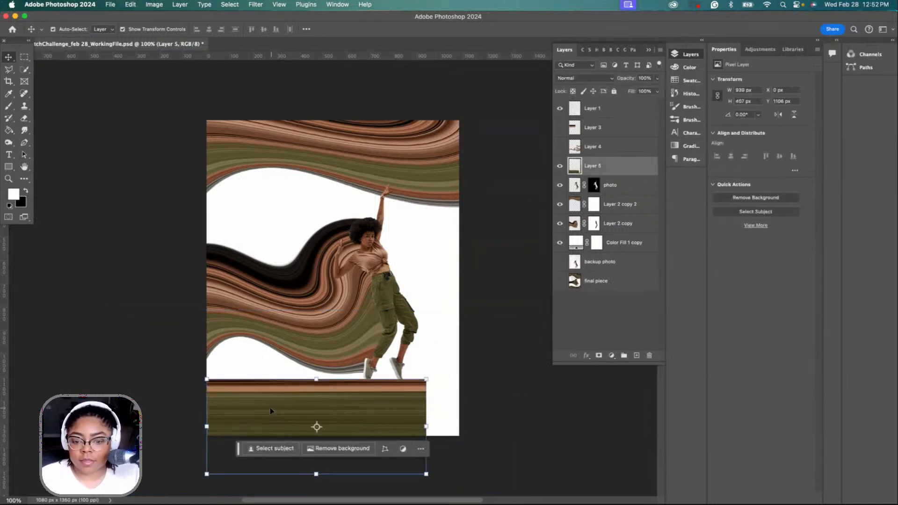
pyautogui.moveTo(270, 407); pyautogui.dragTo(275, 350)
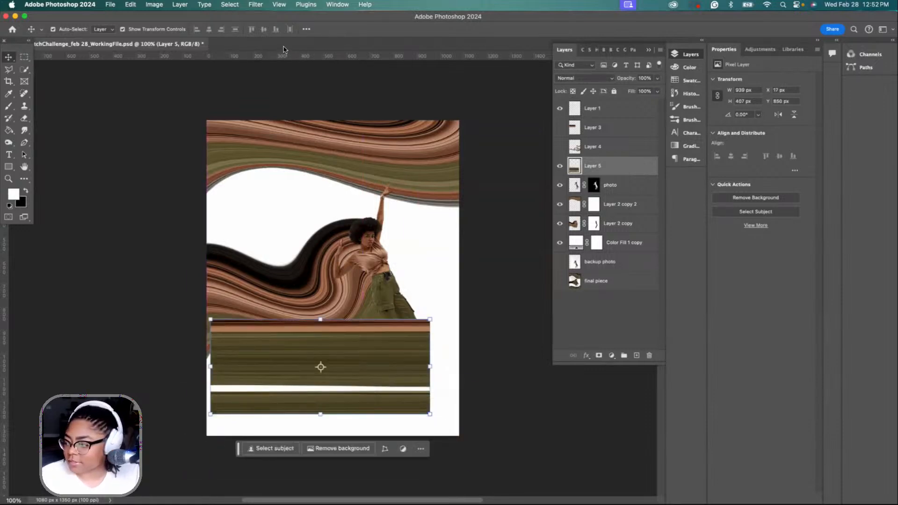
pyautogui.click(256, 5)
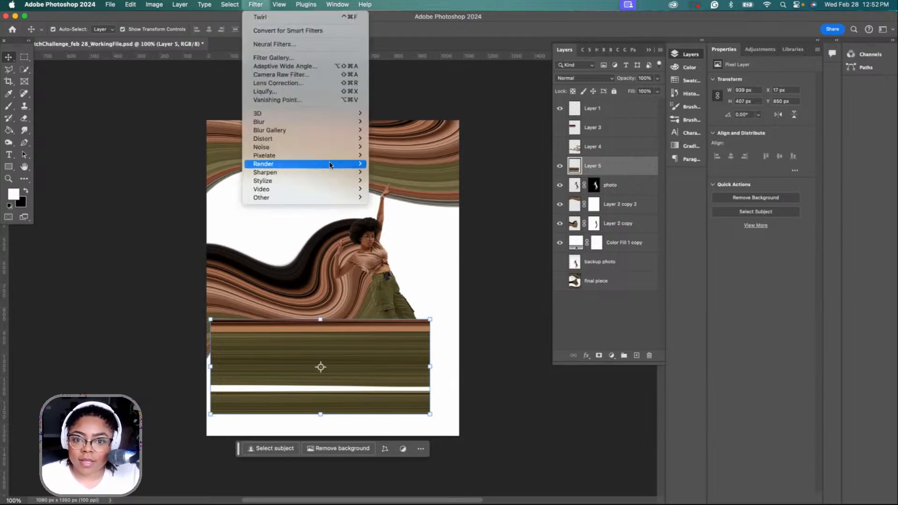
pyautogui.moveTo(282, 139)
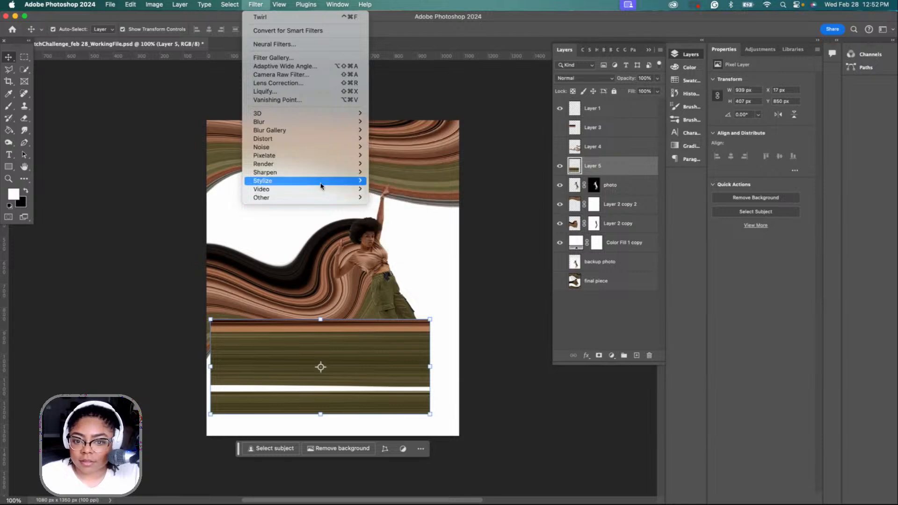
pyautogui.moveTo(318, 140)
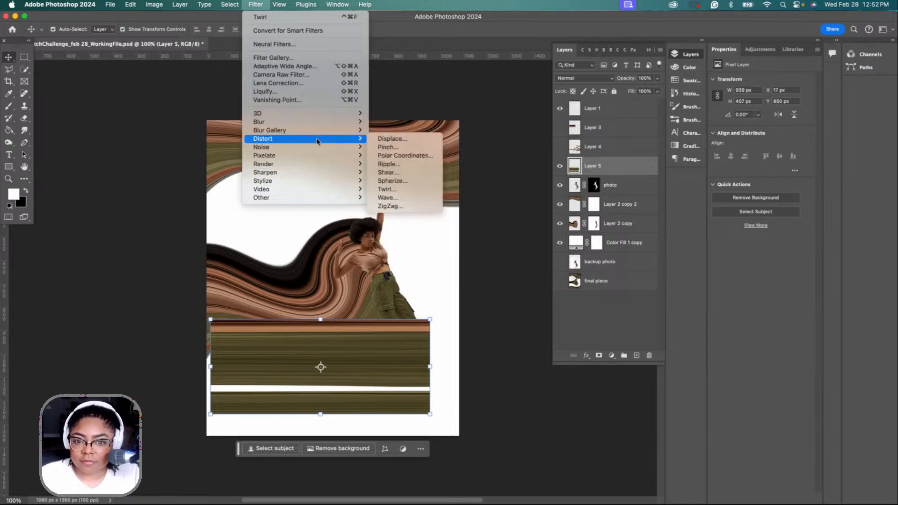
pyautogui.click(413, 176)
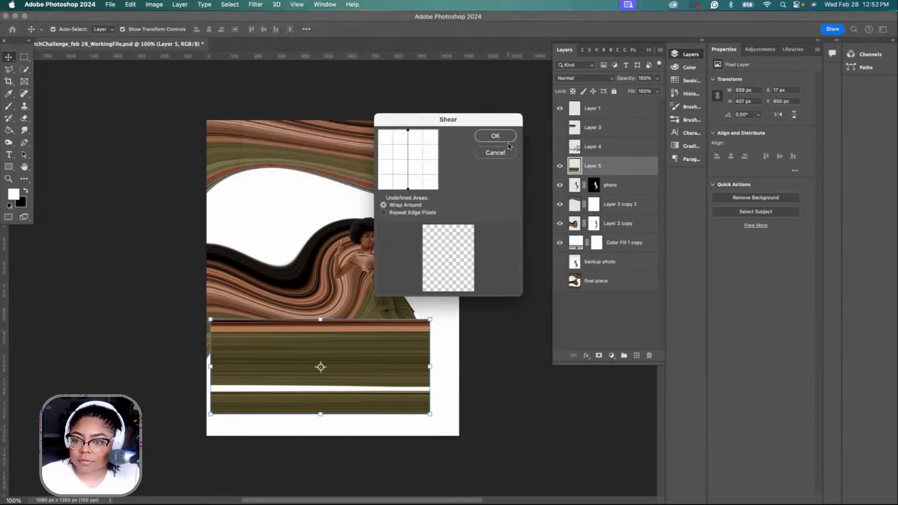
pyautogui.click(498, 157)
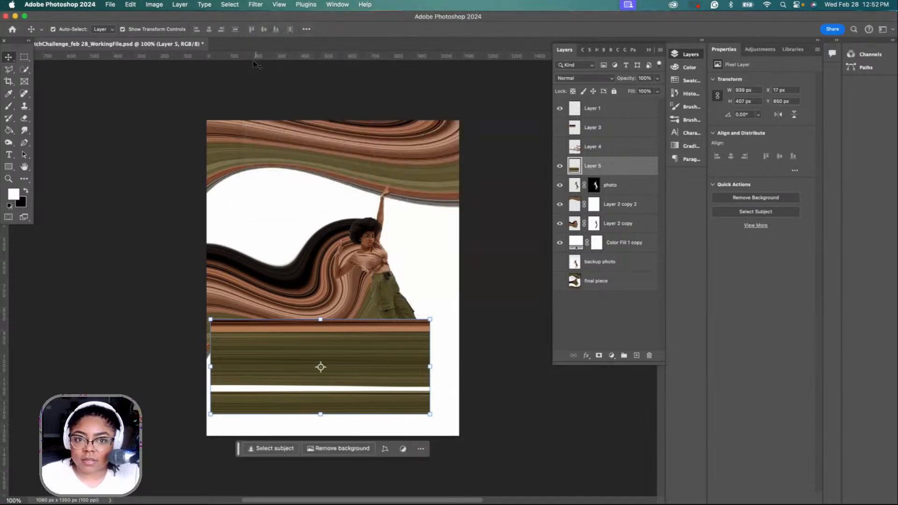
# - Apply a Pinch distortion of -100% to the green band on Layer 5
pyautogui.click(255, 4)
pyautogui.moveTo(298, 139)
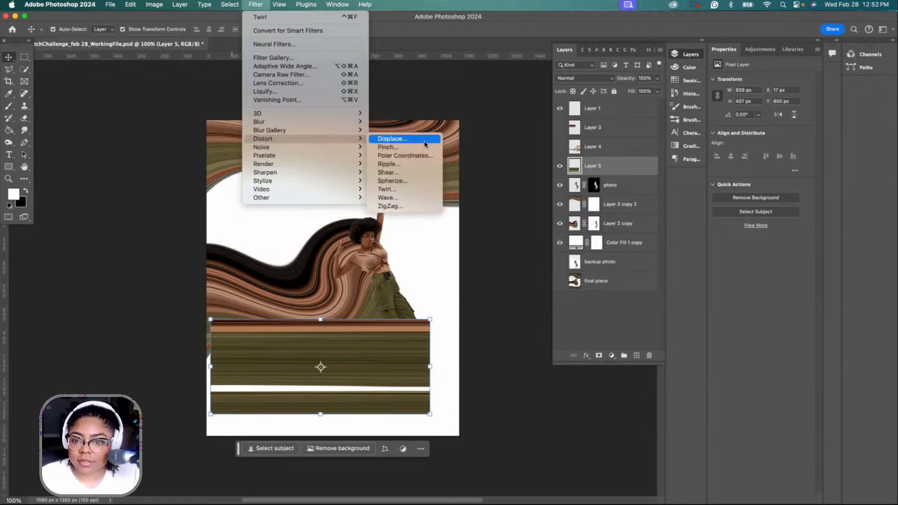
pyautogui.click(424, 148)
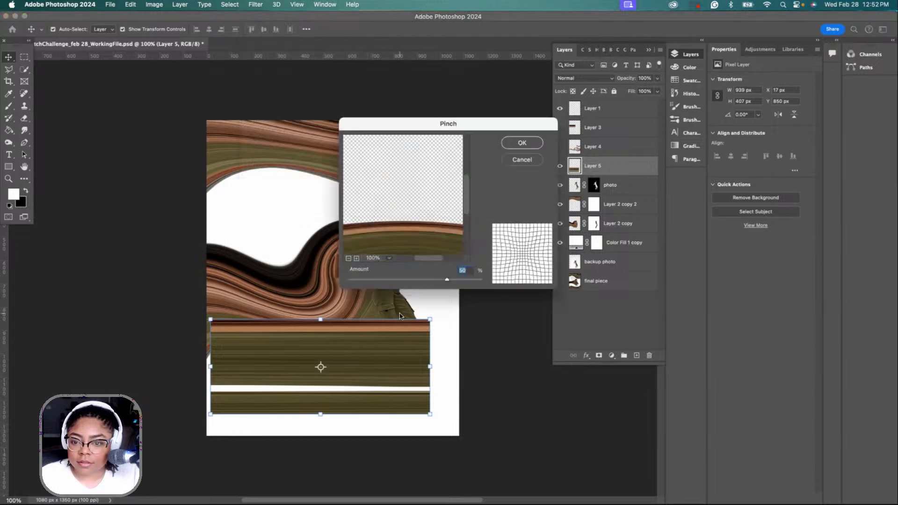
pyautogui.moveTo(447, 279); pyautogui.dragTo(479, 279)
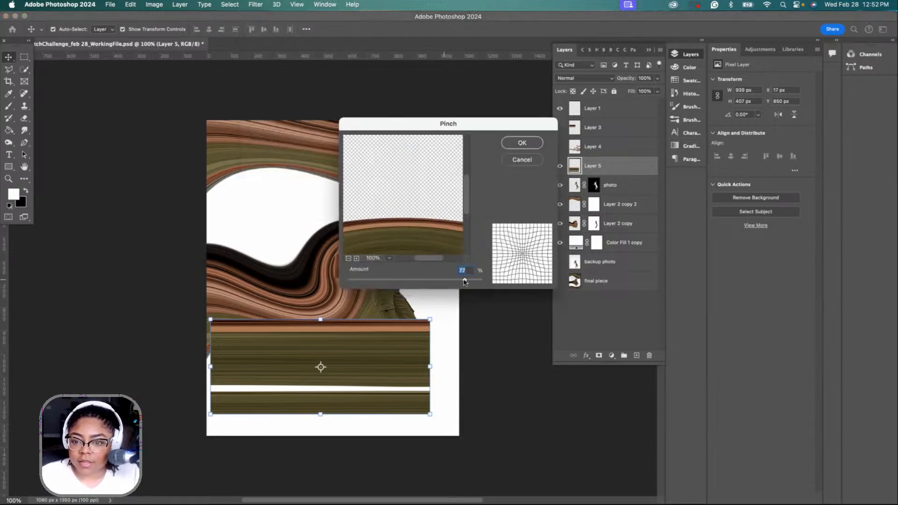
pyautogui.click(347, 258)
pyautogui.click(348, 258)
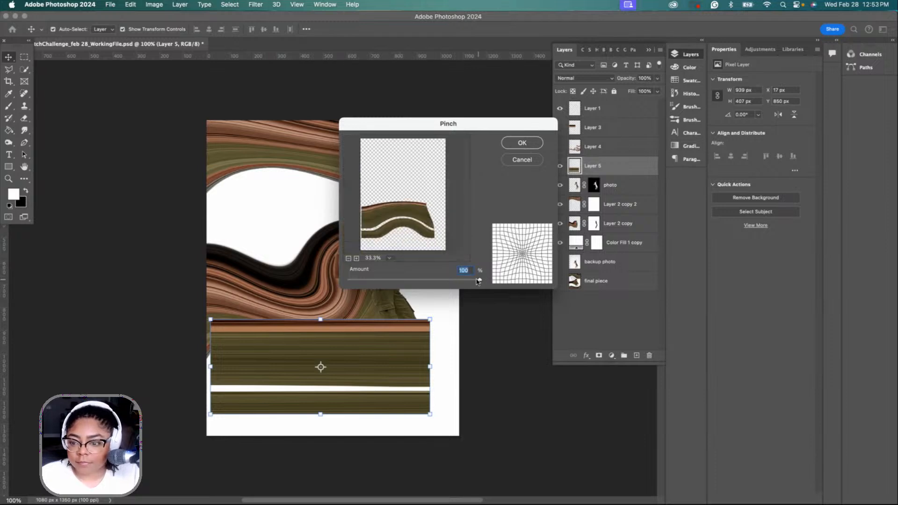
pyautogui.moveTo(477, 279); pyautogui.dragTo(340, 281)
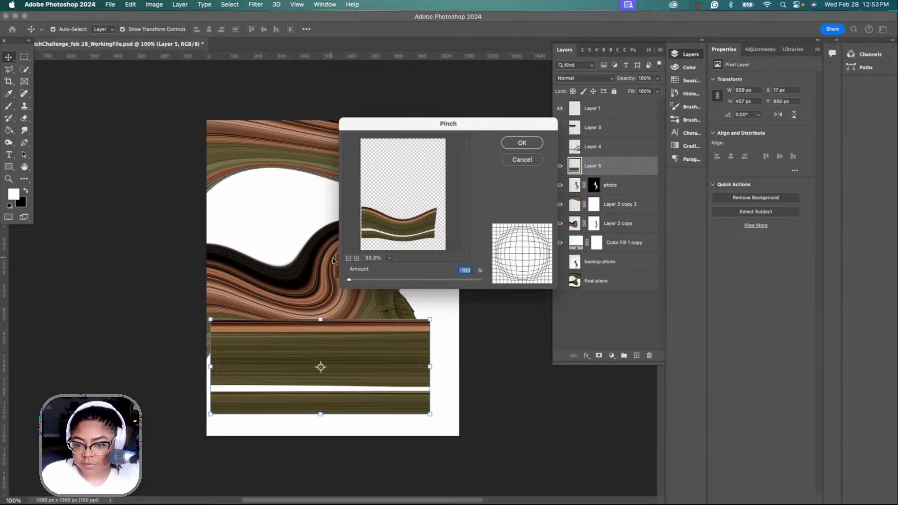
pyautogui.click(521, 144)
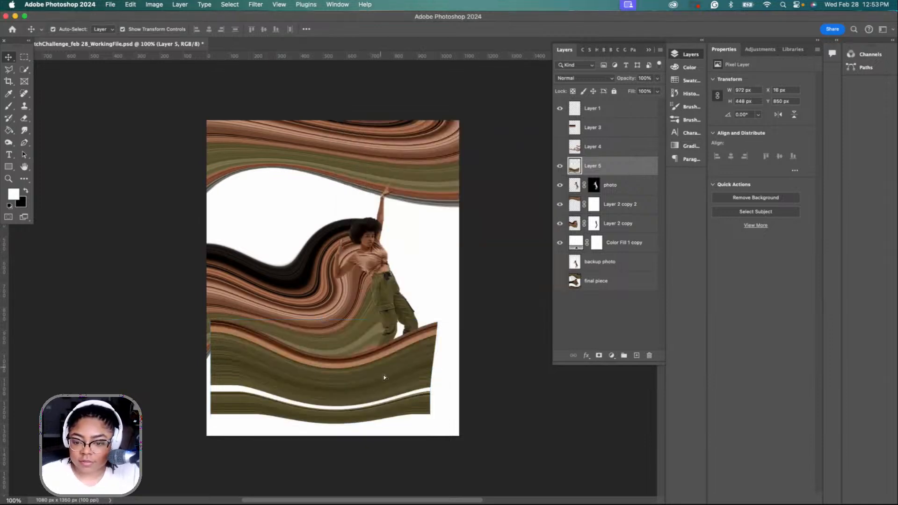
# - Move the green band on Layer 5 below the dancer's feet and scale it to 1220 x 561 px, centred across the canvas at Y 1086 px
pyautogui.moveTo(385, 377); pyautogui.dragTo(417, 413)
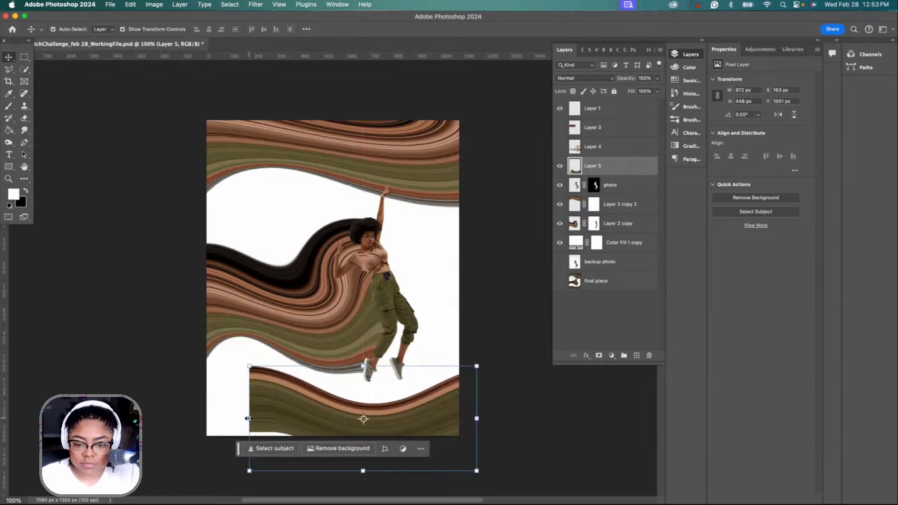
pyautogui.moveTo(248, 418); pyautogui.dragTo(196, 418)
pyautogui.moveTo(335, 469); pyautogui.dragTo(337, 494)
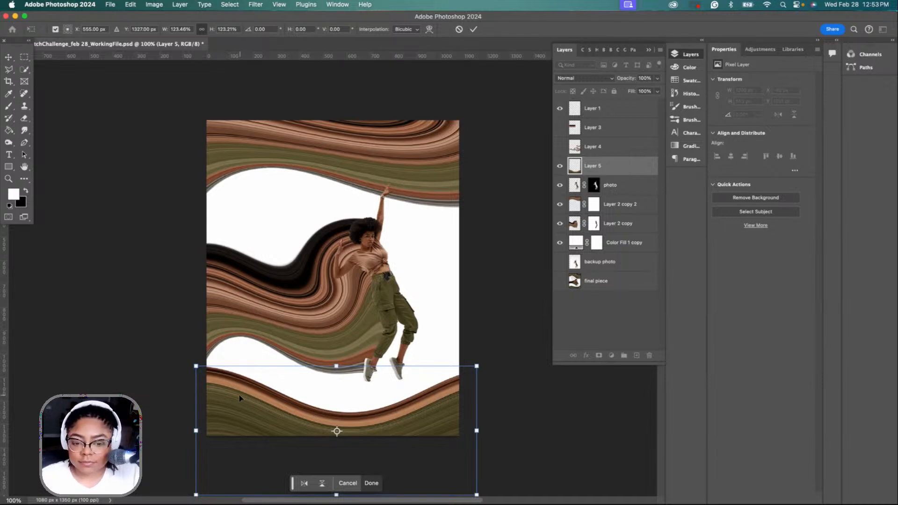
pyautogui.moveTo(239, 398); pyautogui.dragTo(238, 403)
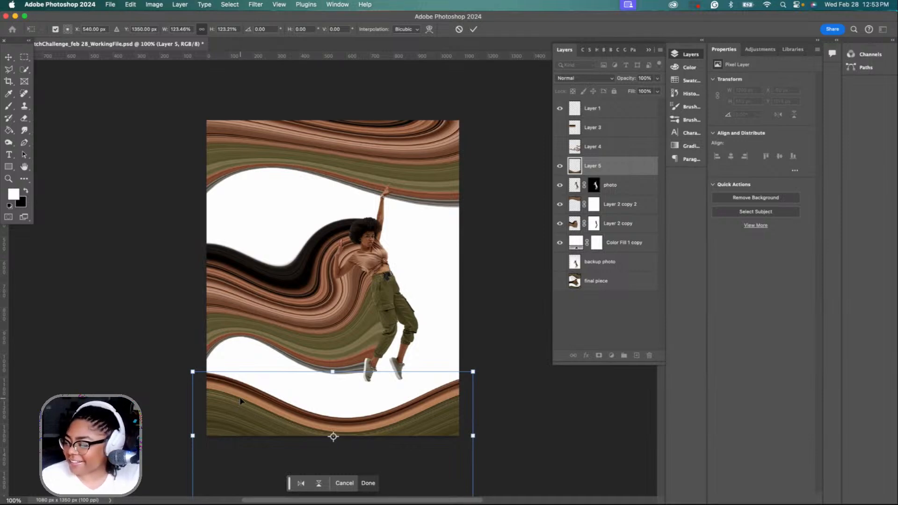
pyautogui.moveTo(240, 401); pyautogui.dragTo(235, 407)
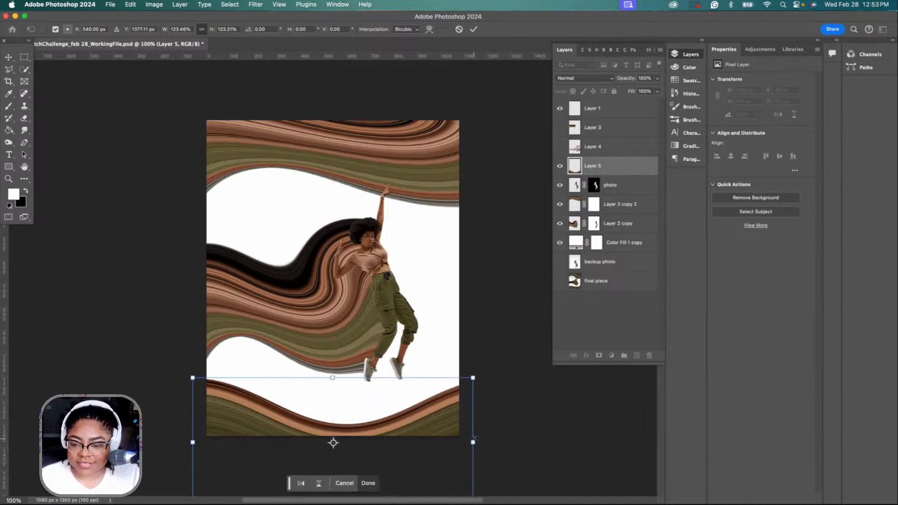
pyautogui.moveTo(477, 440); pyautogui.dragTo(482, 438)
pyautogui.moveTo(427, 422); pyautogui.dragTo(424, 418)
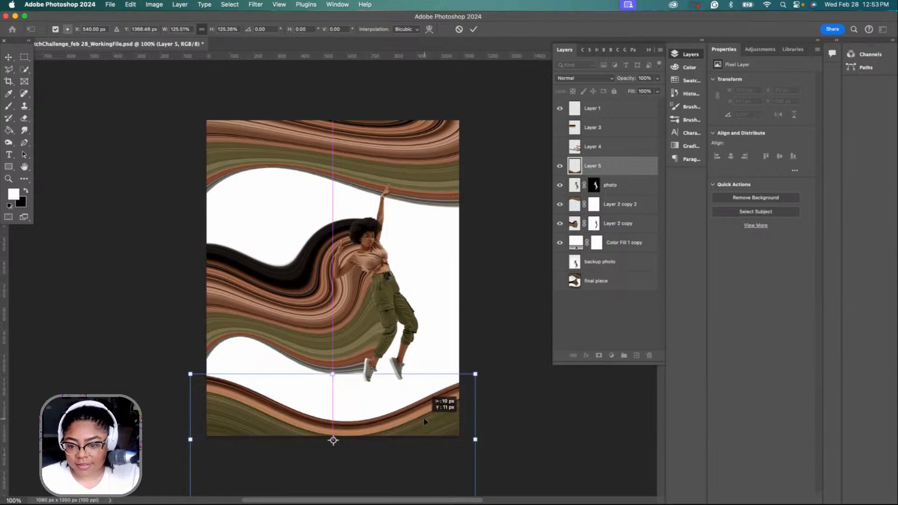
pyautogui.press('Return')
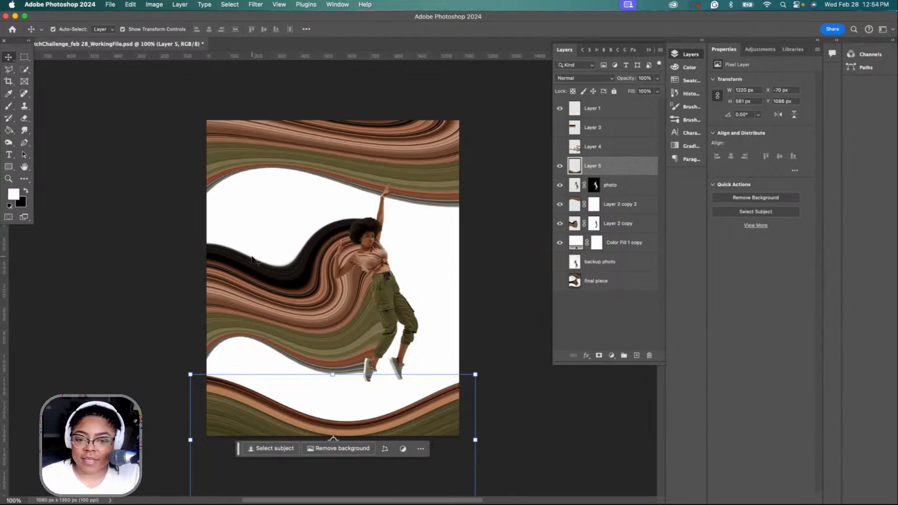
# - Shift the green band on Layer 5 about 16 px to the right, to X -54 px, and deselect it
pyautogui.click(466, 254)
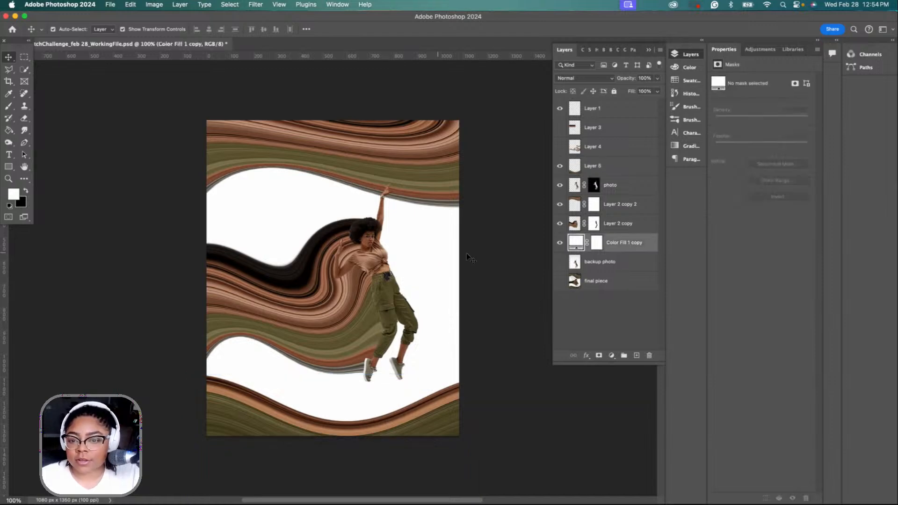
pyautogui.moveTo(420, 420)
pyautogui.mouseDown()
pyautogui.moveTo(422, 411)
pyautogui.moveTo(424, 421)
pyautogui.mouseUp()
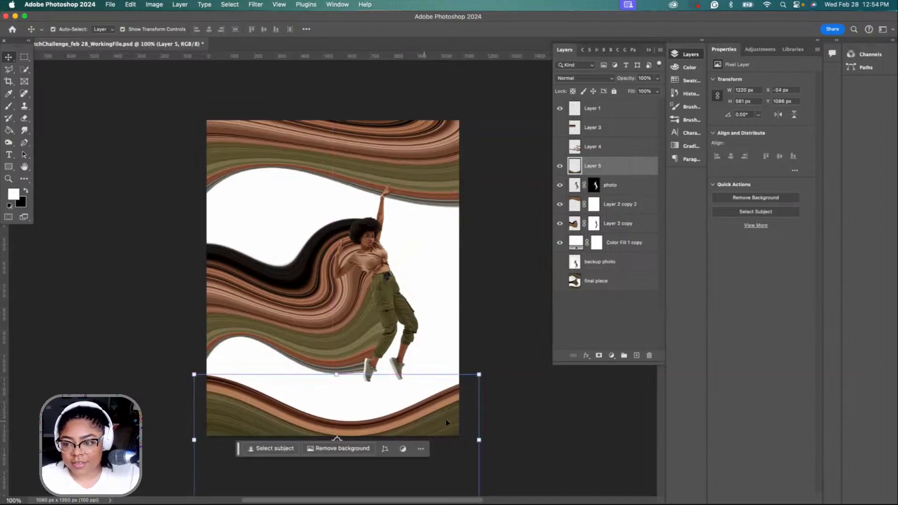
pyautogui.click(503, 307)
# - Show Layer 3 and Layer 4 one after the other to review the earlier stretch examples, hiding each again
pyautogui.click(560, 128)
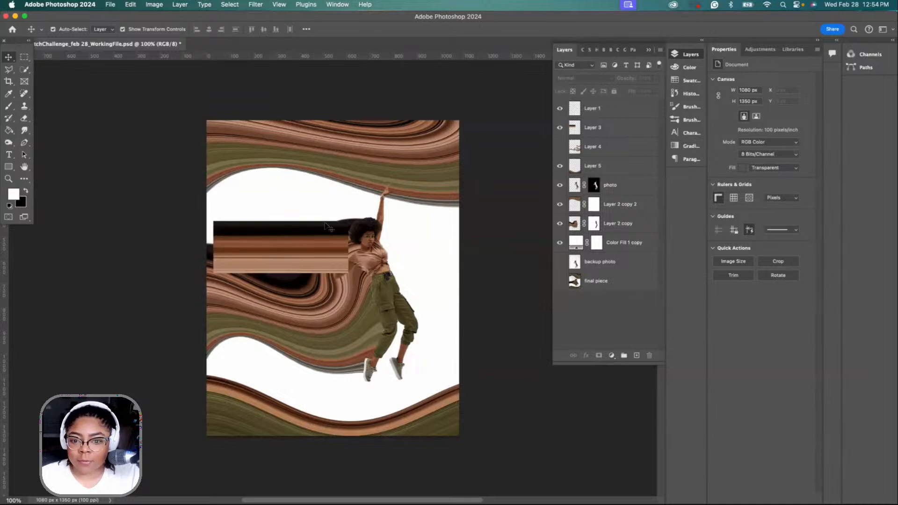
pyautogui.click(572, 130)
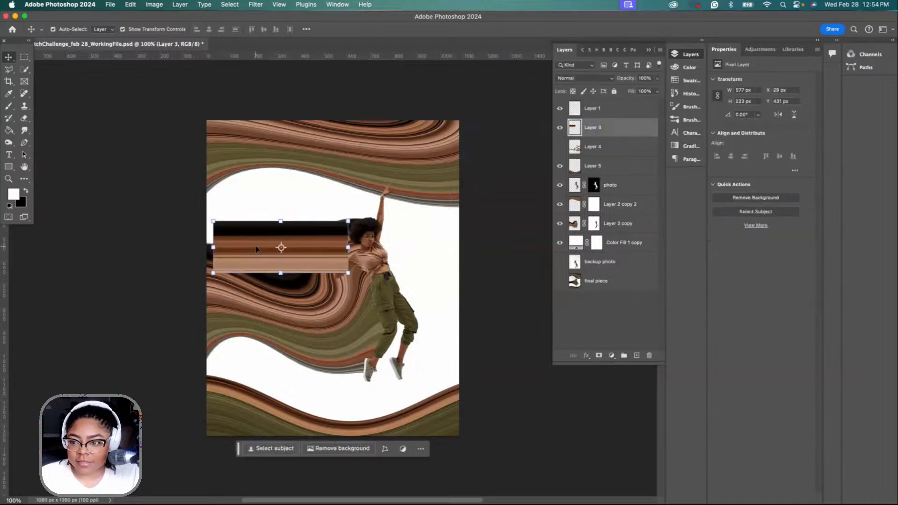
pyautogui.click(560, 128)
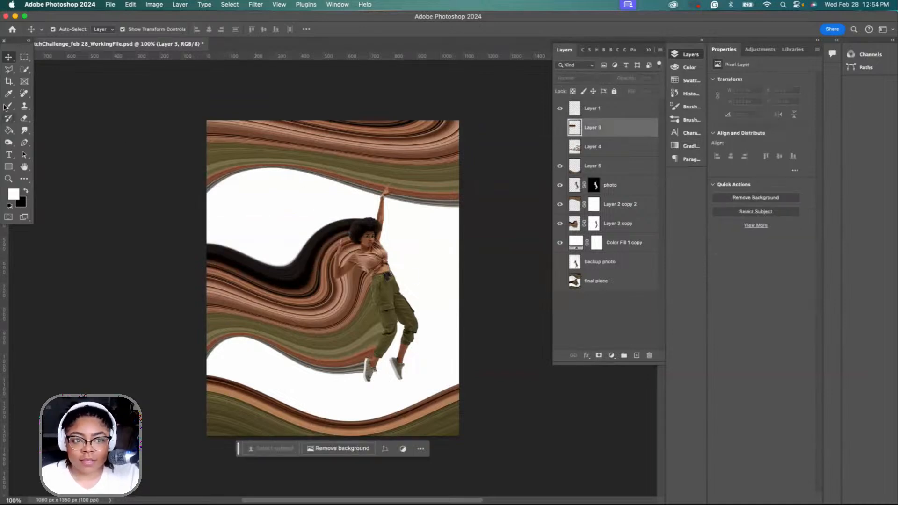
pyautogui.click(560, 147)
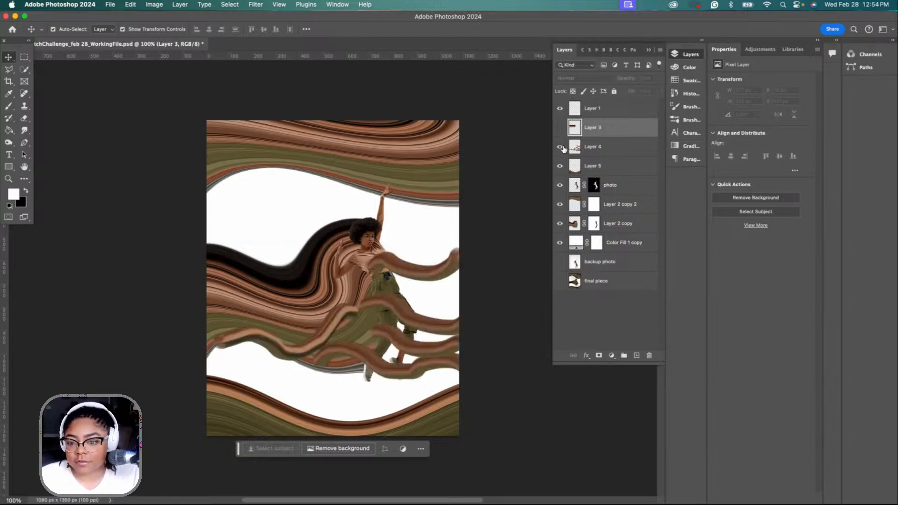
pyautogui.click(560, 147)
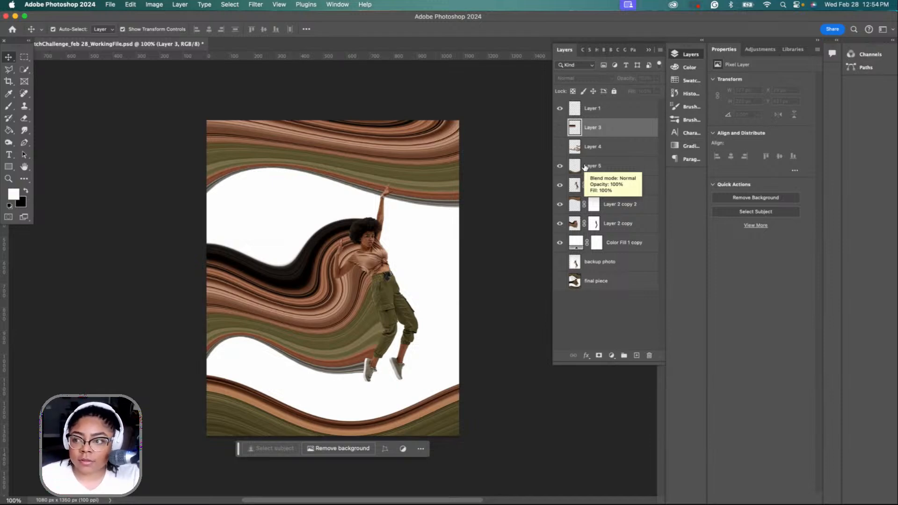
pyautogui.click(402, 185)
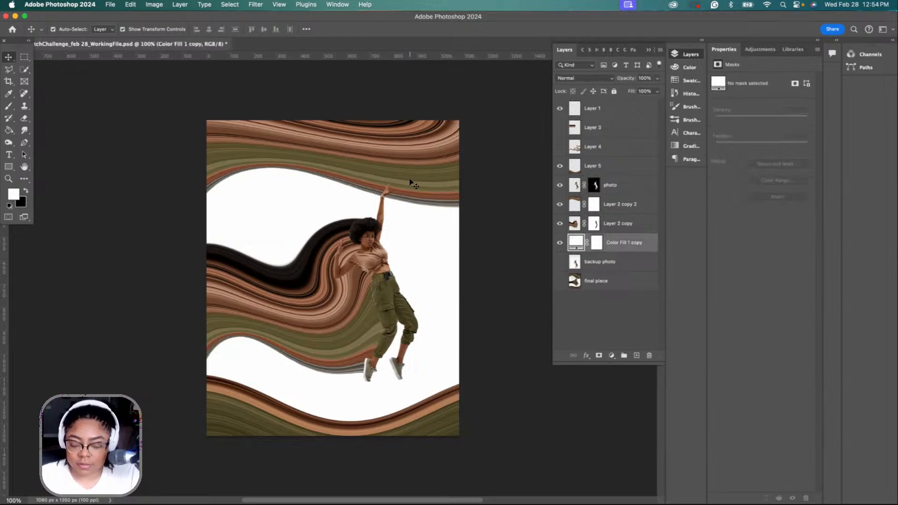
pyautogui.press('super+plus')
pyautogui.press('super+minus')
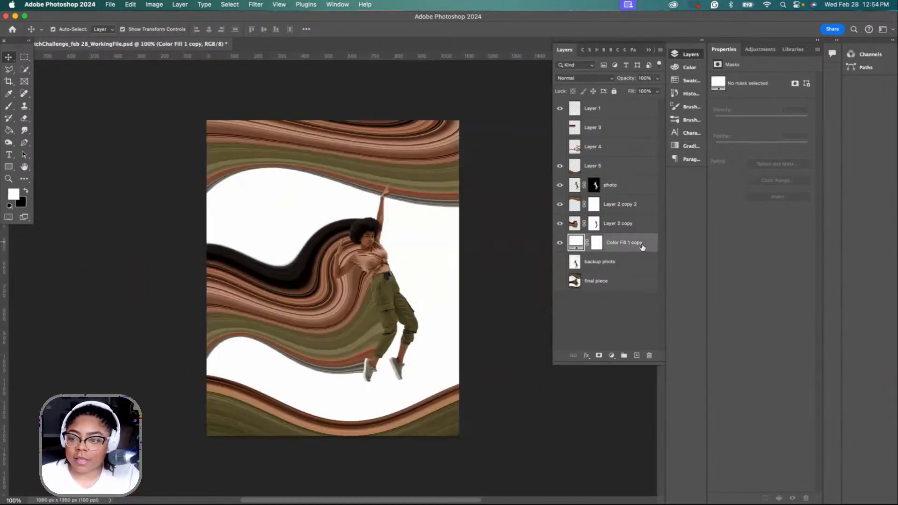
# - Add a layer clipped to Layer 2 copy 2 and brush soft black shading at 6% opacity over the left half of the upper band
pyautogui.click(636, 167)
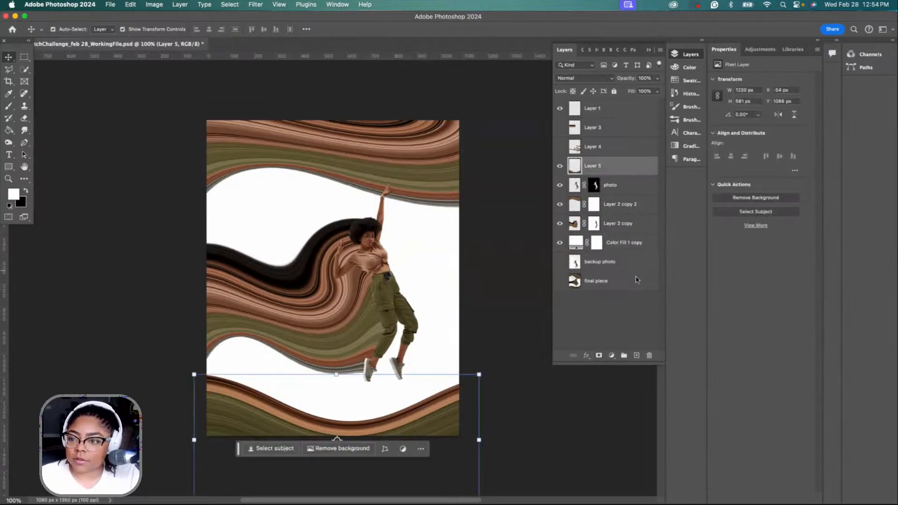
pyautogui.click(636, 355)
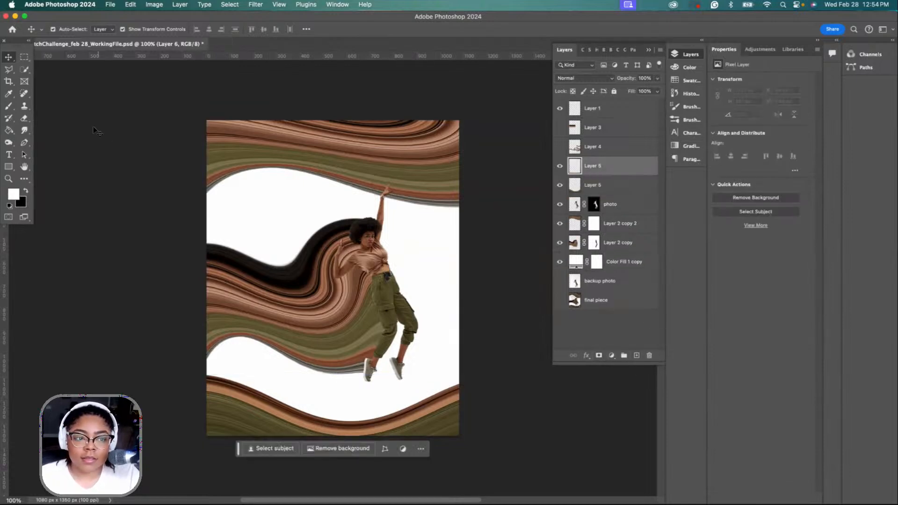
pyautogui.click(8, 107)
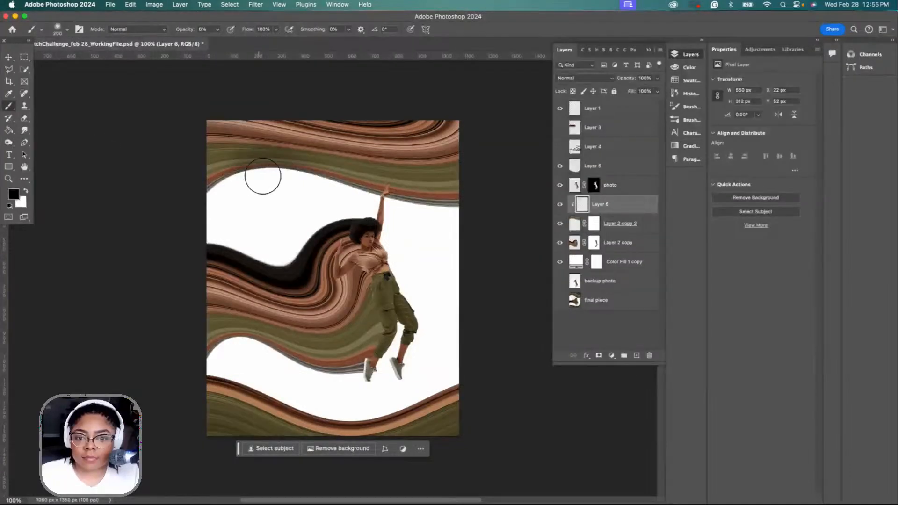
pyautogui.moveTo(263, 177)
pyautogui.mouseDown()
pyautogui.moveTo(252, 177)
pyautogui.moveTo(279, 170)
pyautogui.moveTo(272, 166)
pyautogui.mouseUp()
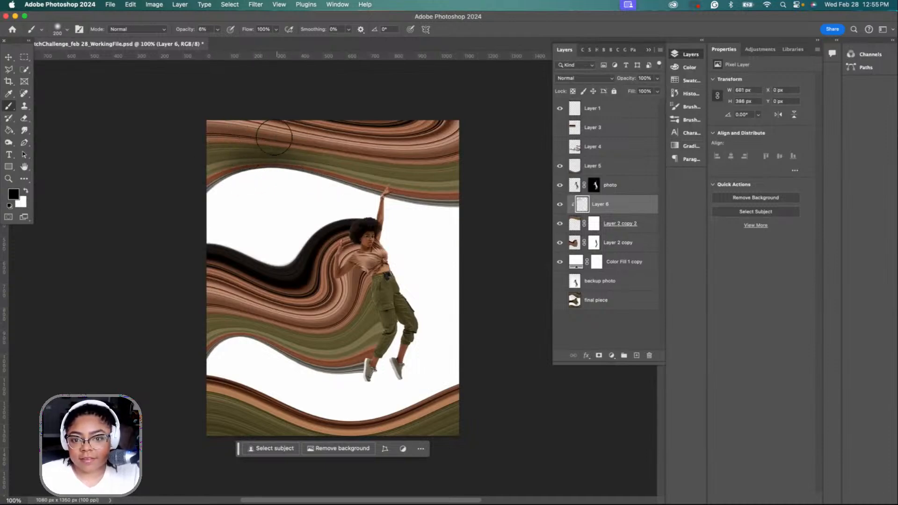
pyautogui.moveTo(331, 185); pyautogui.dragTo(260, 169)
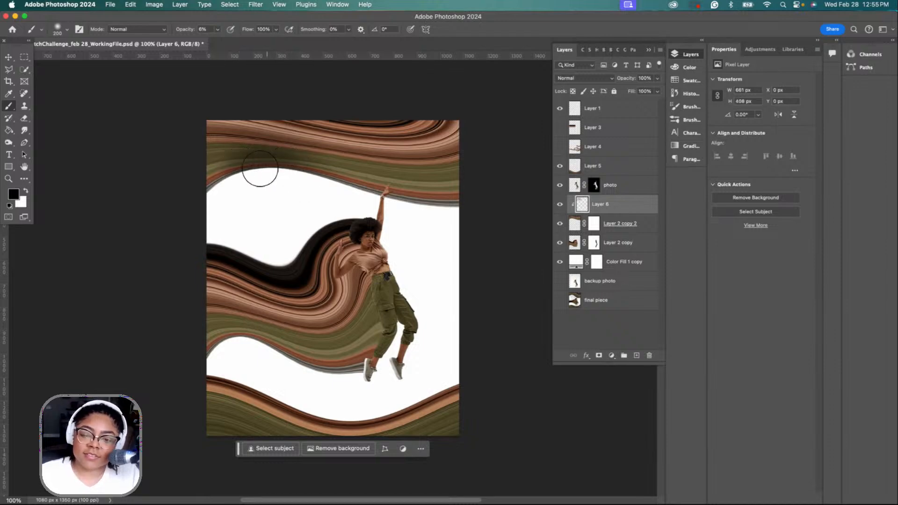
pyautogui.moveTo(282, 140)
pyautogui.mouseDown()
pyautogui.moveTo(305, 149)
pyautogui.moveTo(272, 146)
pyautogui.moveTo(300, 160)
pyautogui.moveTo(289, 168)
pyautogui.moveTo(335, 177)
pyautogui.mouseUp()
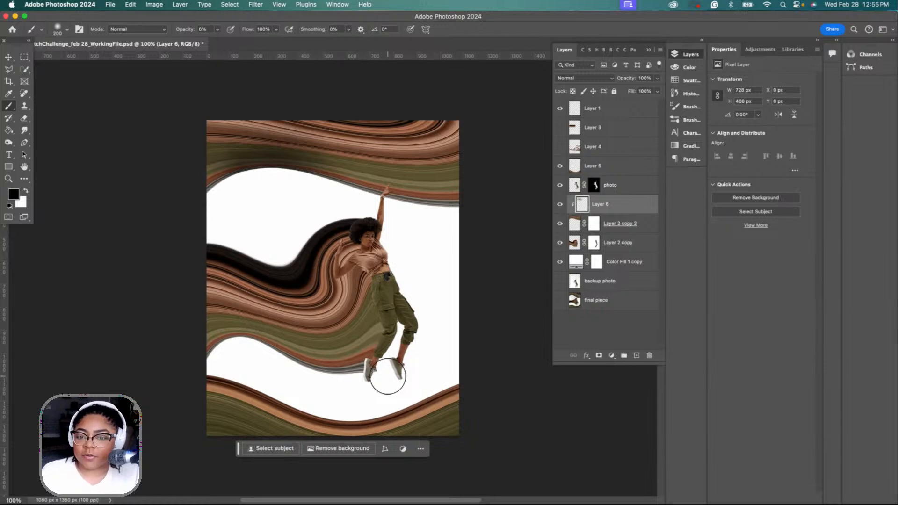
# - Add a new layer above Layer 5 and brush soft black shading around the dips and curves of the middle band
pyautogui.click(619, 173)
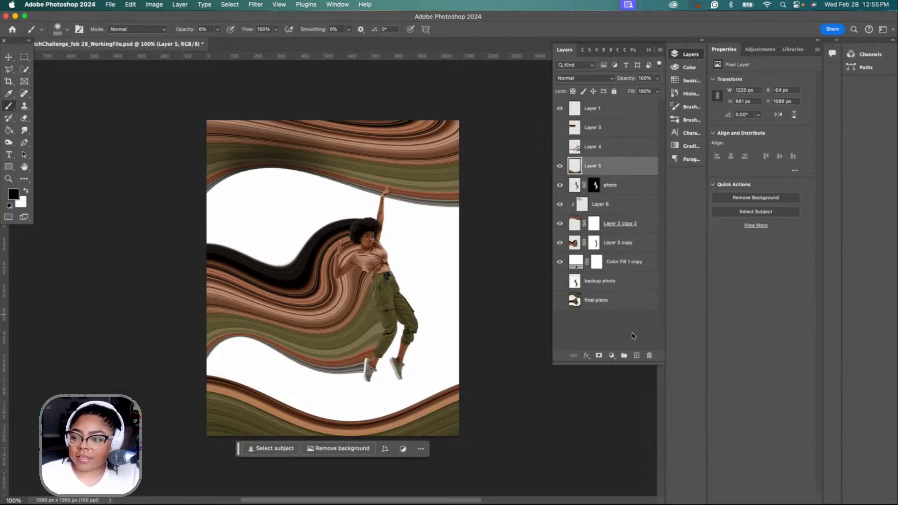
pyautogui.click(636, 356)
pyautogui.moveTo(295, 252)
pyautogui.mouseDown()
pyautogui.moveTo(276, 266)
pyautogui.moveTo(299, 260)
pyautogui.mouseUp()
pyautogui.moveTo(261, 338)
pyautogui.mouseDown()
pyautogui.moveTo(243, 339)
pyautogui.moveTo(248, 327)
pyautogui.moveTo(234, 333)
pyautogui.mouseUp()
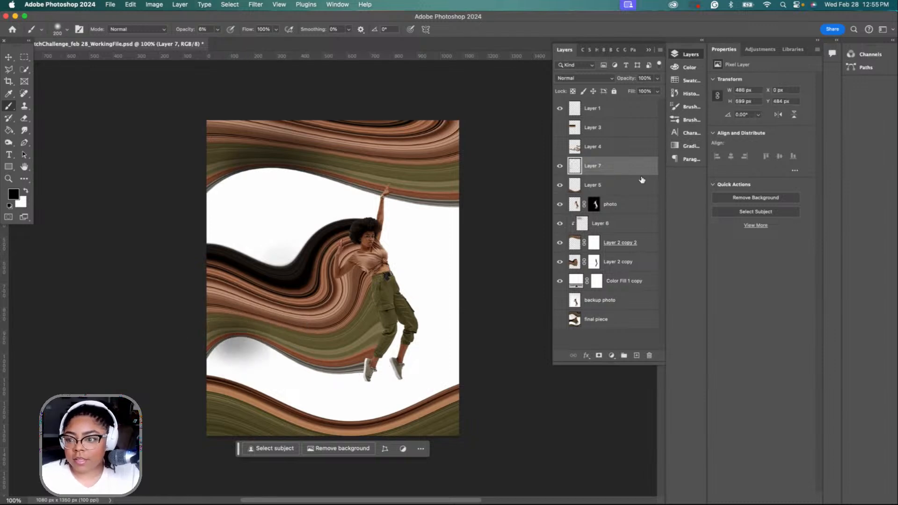
# - Place Layer 7 directly above Layer 2 copy, clip it to that layer and add shading along the middle band's lower-left curve
pyautogui.moveTo(612, 171); pyautogui.dragTo(631, 252)
pyautogui.rightClick(630, 247)
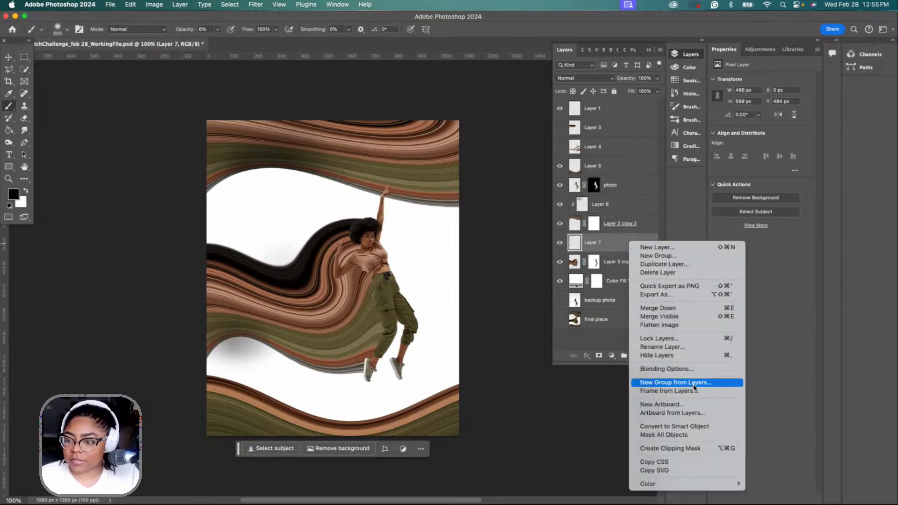
pyautogui.click(684, 449)
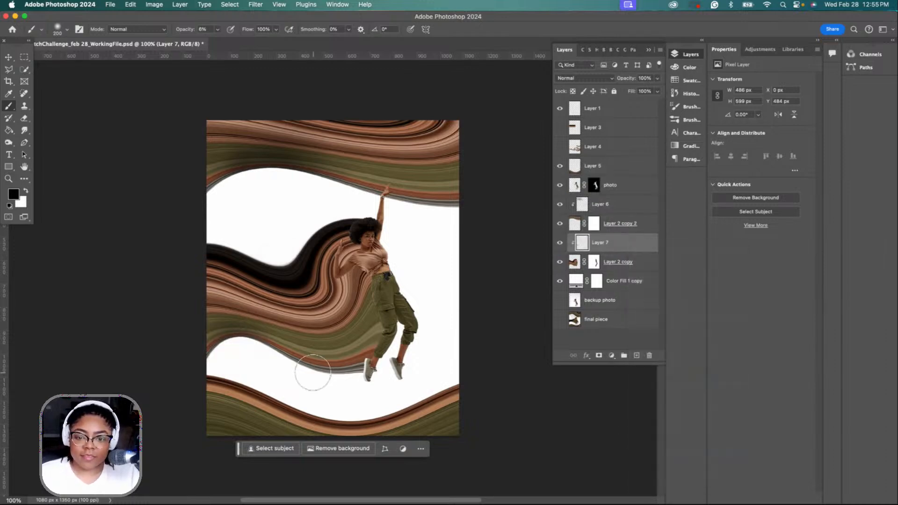
pyautogui.moveTo(251, 346)
pyautogui.mouseDown()
pyautogui.moveTo(216, 330)
pyautogui.moveTo(188, 350)
pyautogui.moveTo(233, 347)
pyautogui.mouseUp()
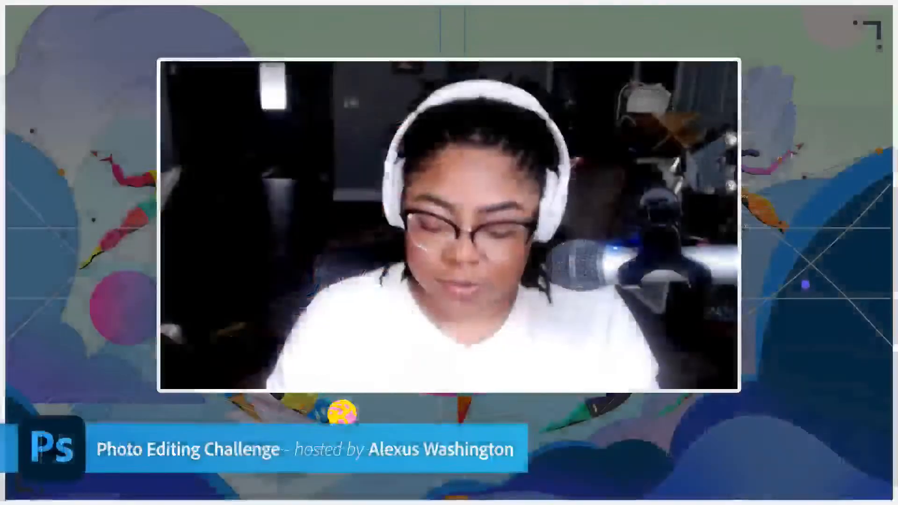